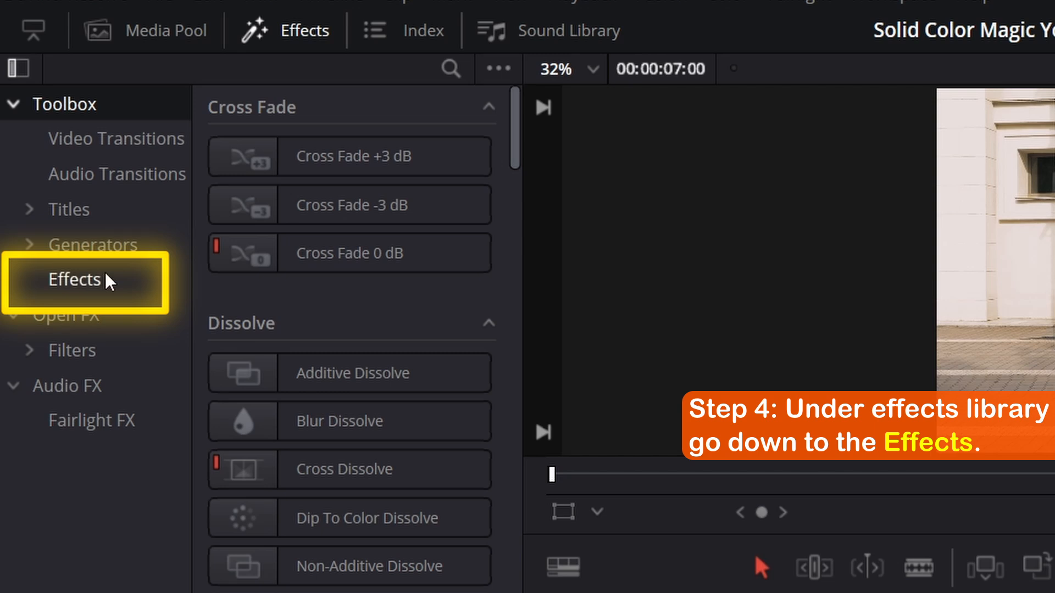
# - Add an Adjustment Clip on Video 2 above the skateboard clip, starting at about 01:00:01:18
pyautogui.click(107, 279)
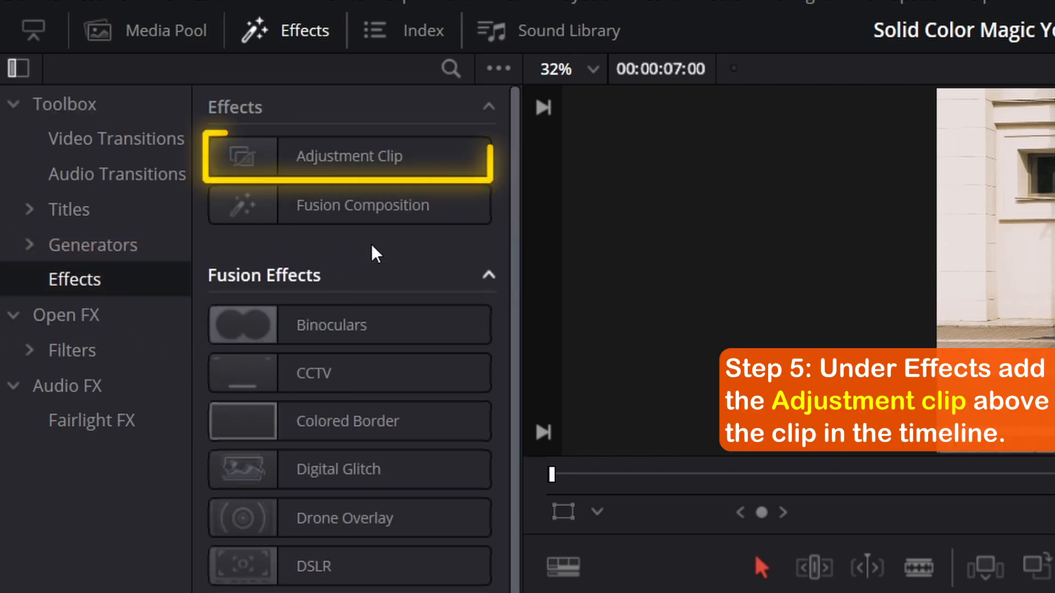
pyautogui.moveTo(432, 164); pyautogui.dragTo(1054, 592)
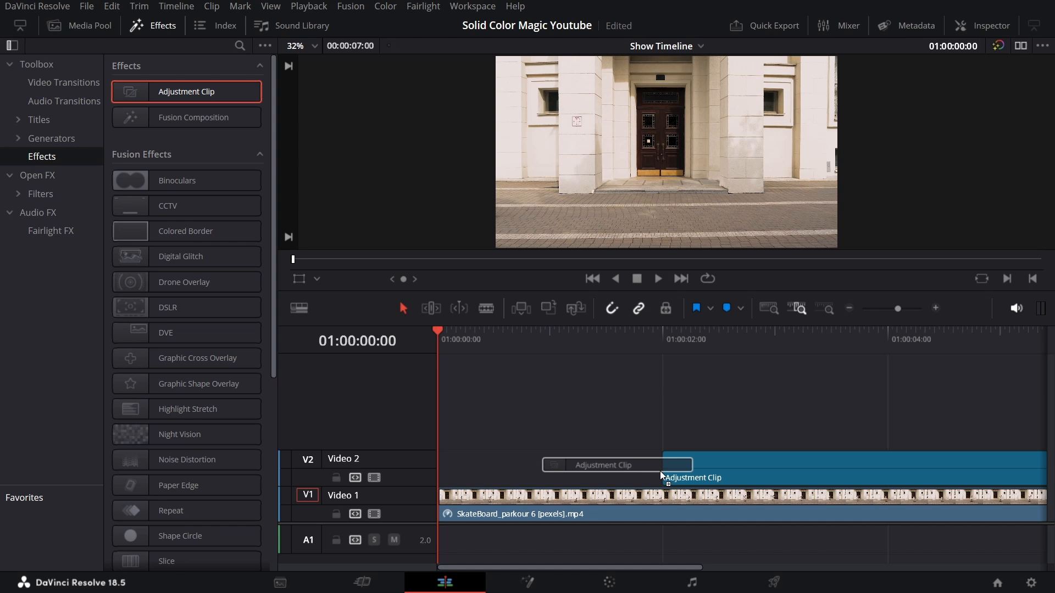
pyautogui.moveTo(662, 476); pyautogui.dragTo(649, 475)
pyautogui.click(152, 25)
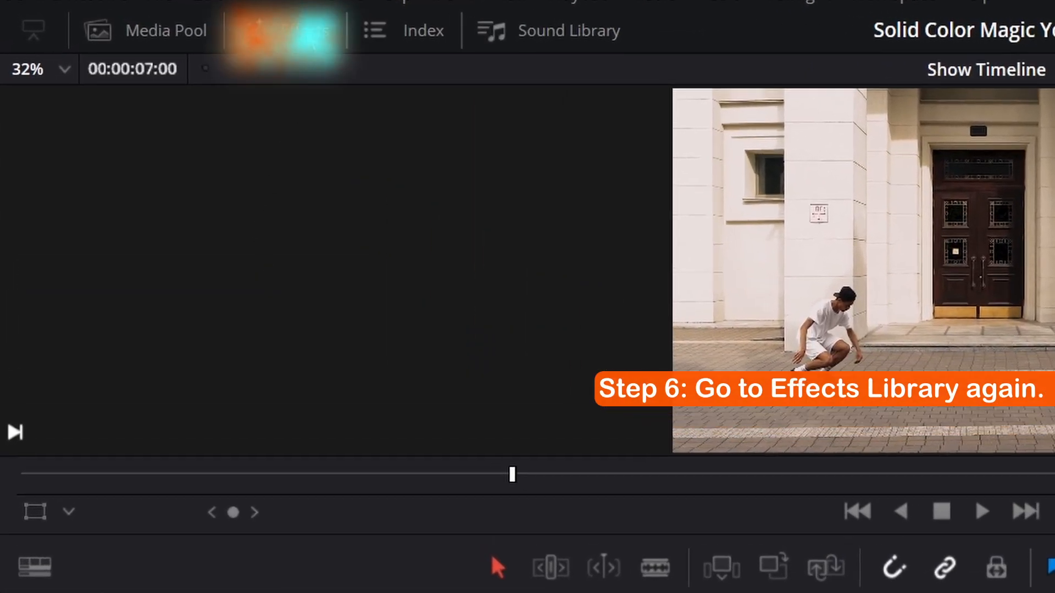
# - Place a Solid Color generator on Video 3, aligned with the start of the Adjustment Clip, and play the timeline
pyautogui.click(237, 29)
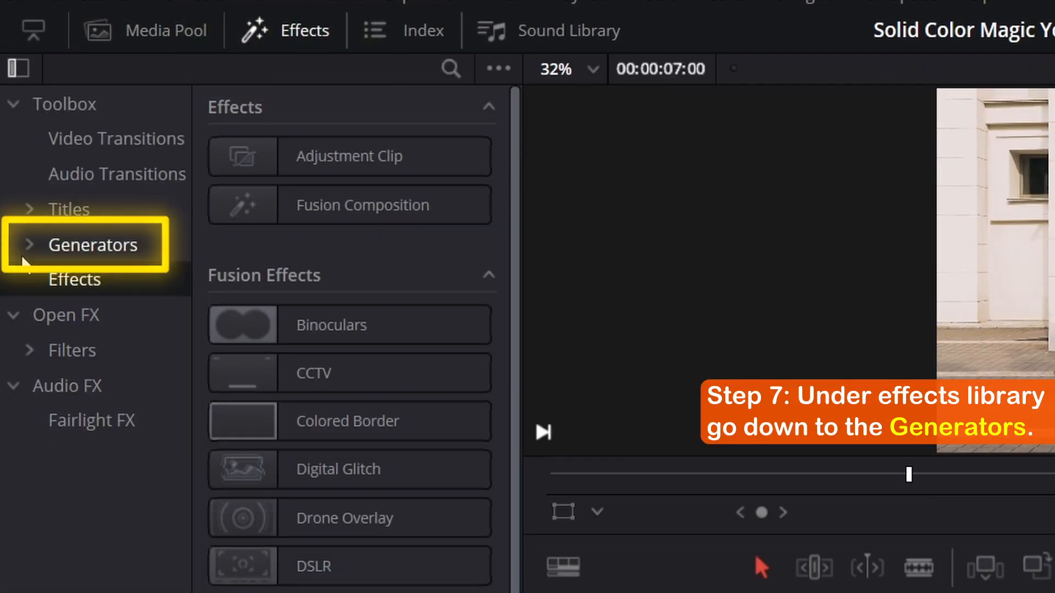
pyautogui.click(64, 244)
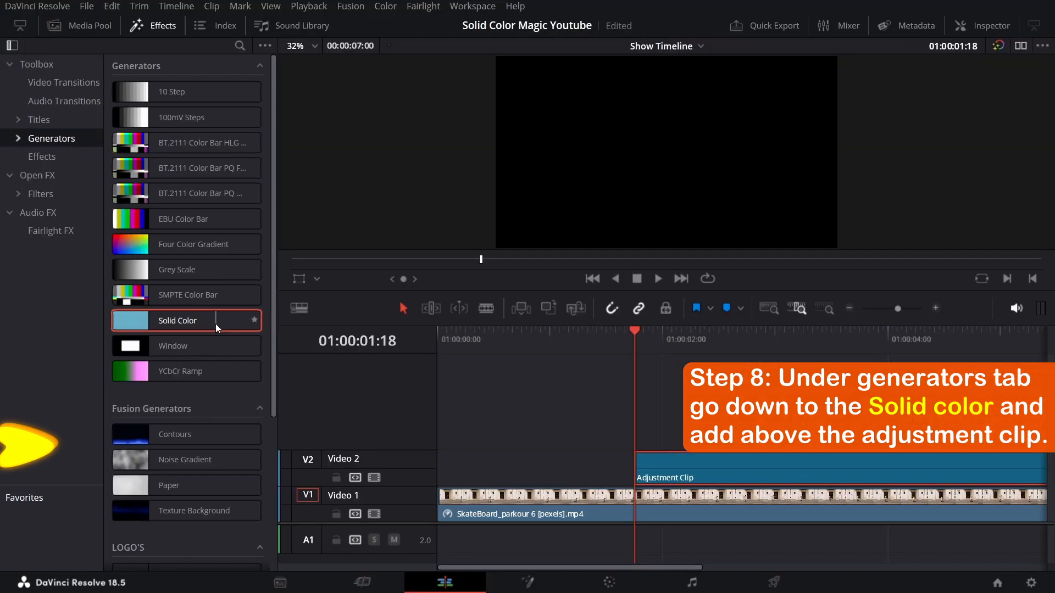
pyautogui.moveTo(404, 453); pyautogui.dragTo(649, 426)
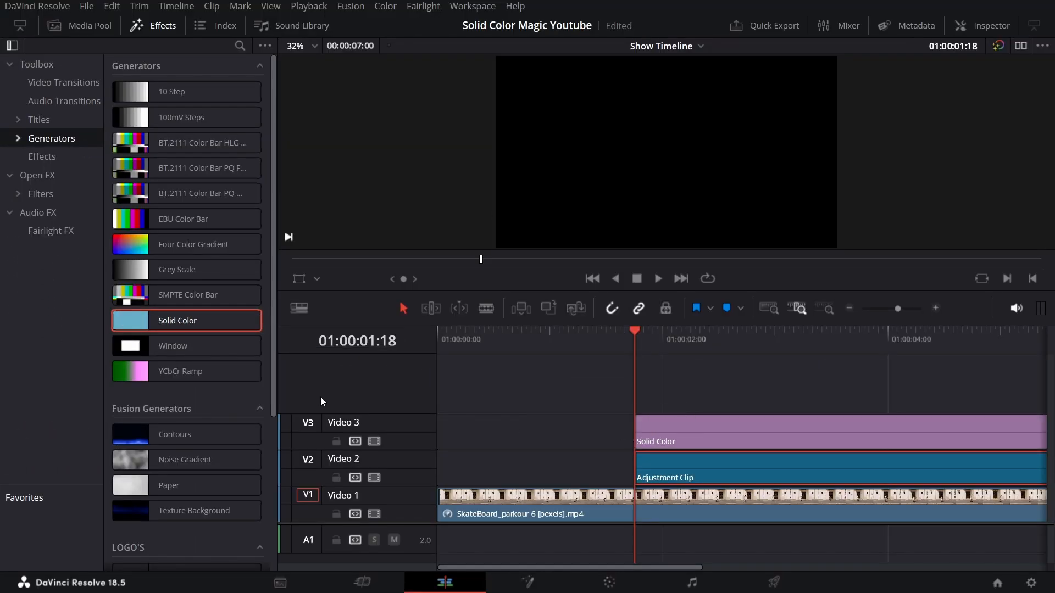
pyautogui.click(159, 32)
pyautogui.click(288, 331)
pyautogui.press('space')
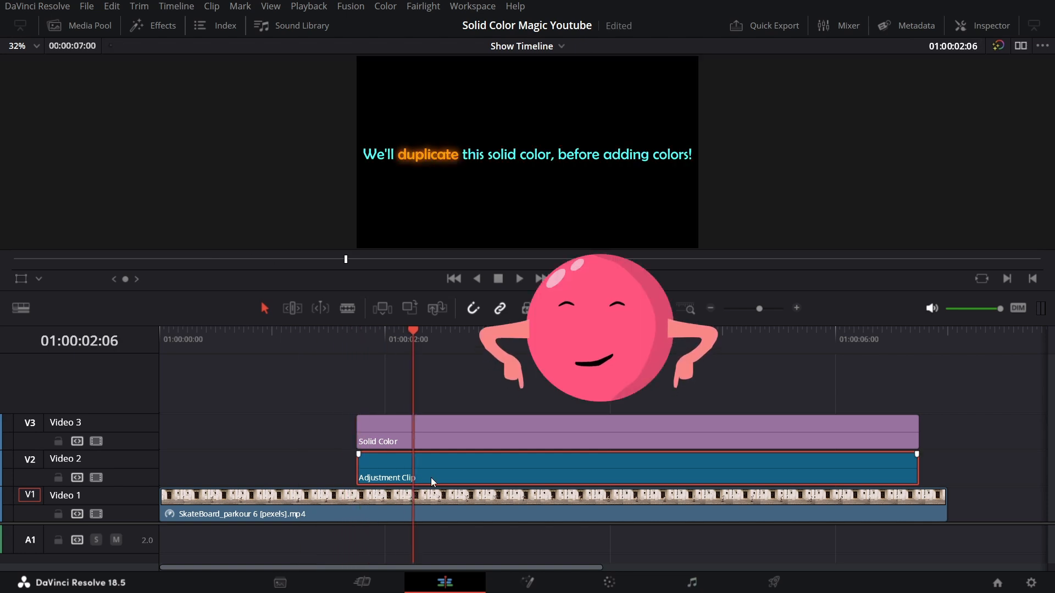
# - Duplicate the Solid Color clip onto Video 4 and disable the Video 3 track
pyautogui.click(409, 434)
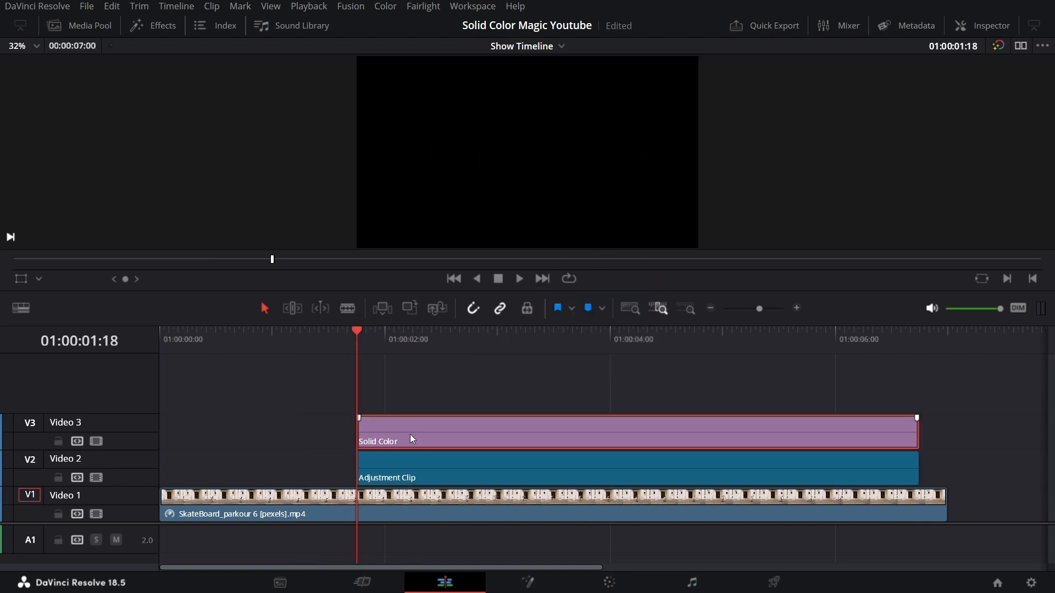
pyautogui.moveTo(412, 438); pyautogui.dragTo(417, 401)
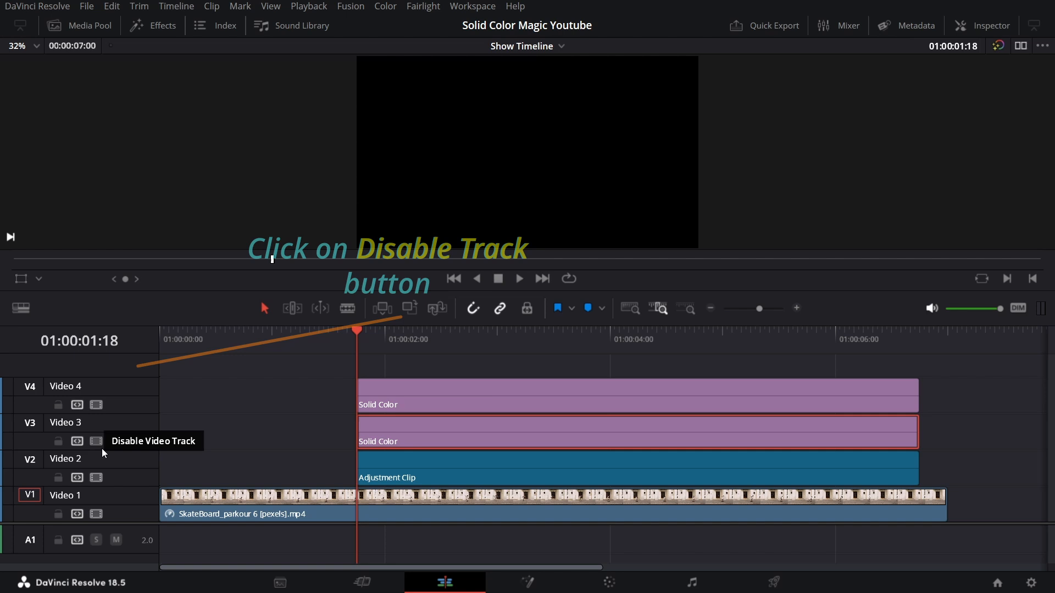
pyautogui.click(107, 363)
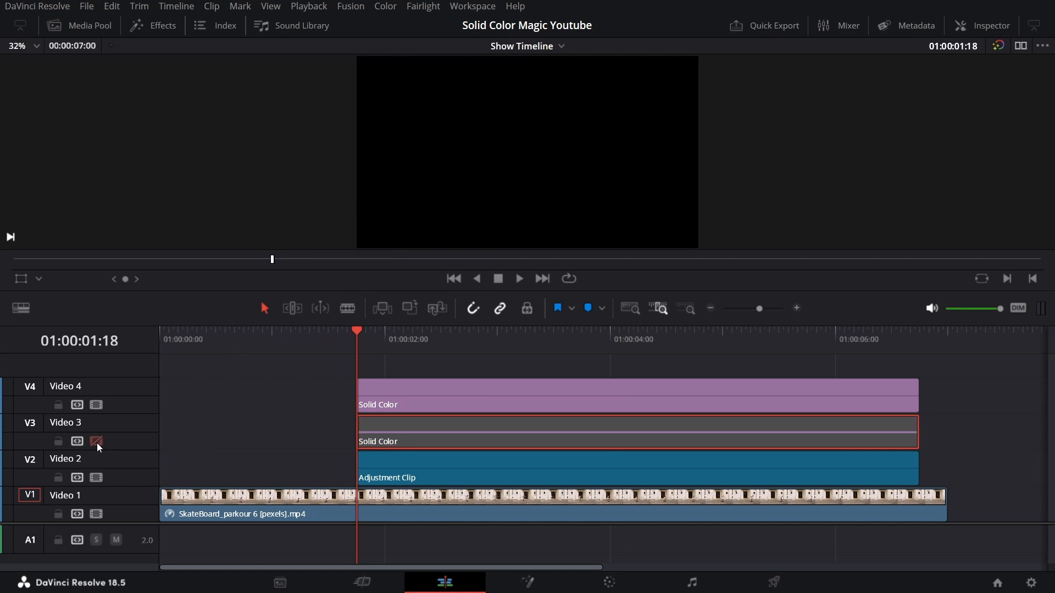
# - Set the colour of the Solid Color clip on Video 4 to orange, #fc8b3f
pyautogui.click(444, 390)
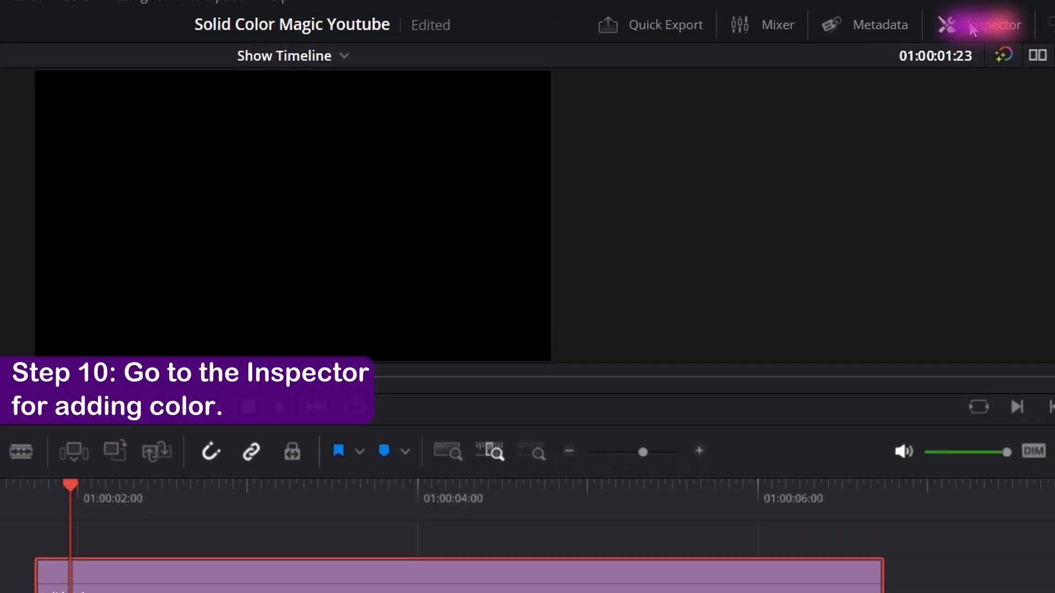
pyautogui.click(972, 27)
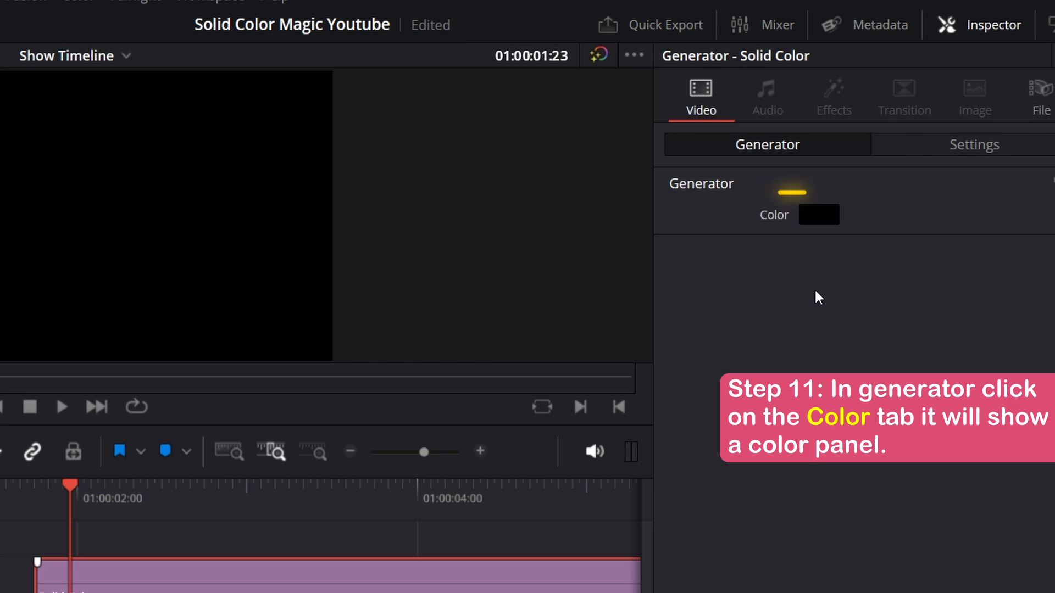
pyautogui.click(819, 214)
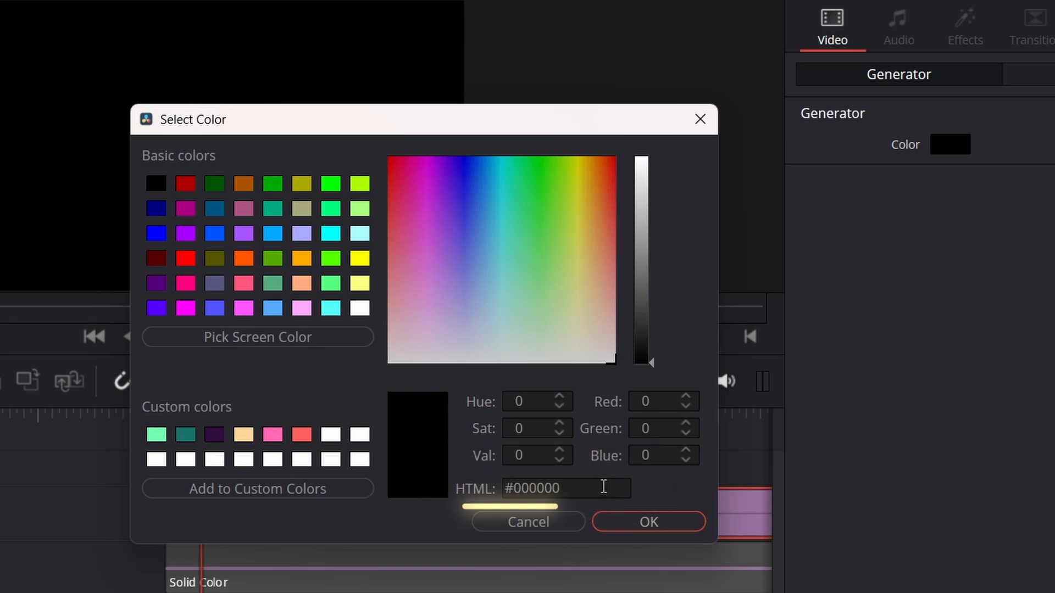
pyautogui.click(604, 487)
pyautogui.press('BackSpace')
pyautogui.write('fc8b3f')
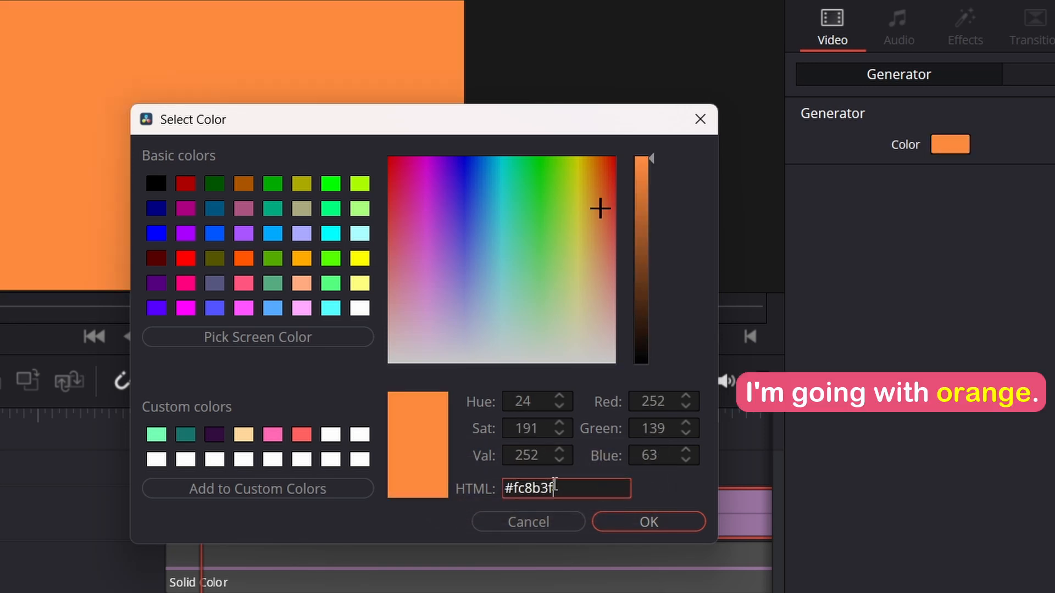
pyautogui.click(693, 532)
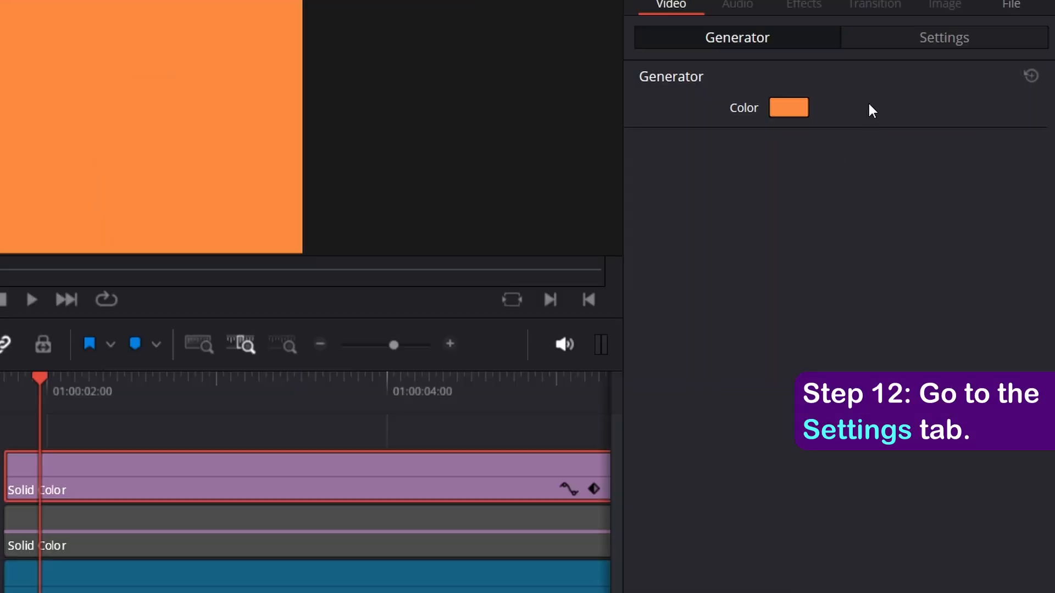
# - Set the orange solid's composite mode to Color Burn and its opacity to 62
pyautogui.click(886, 42)
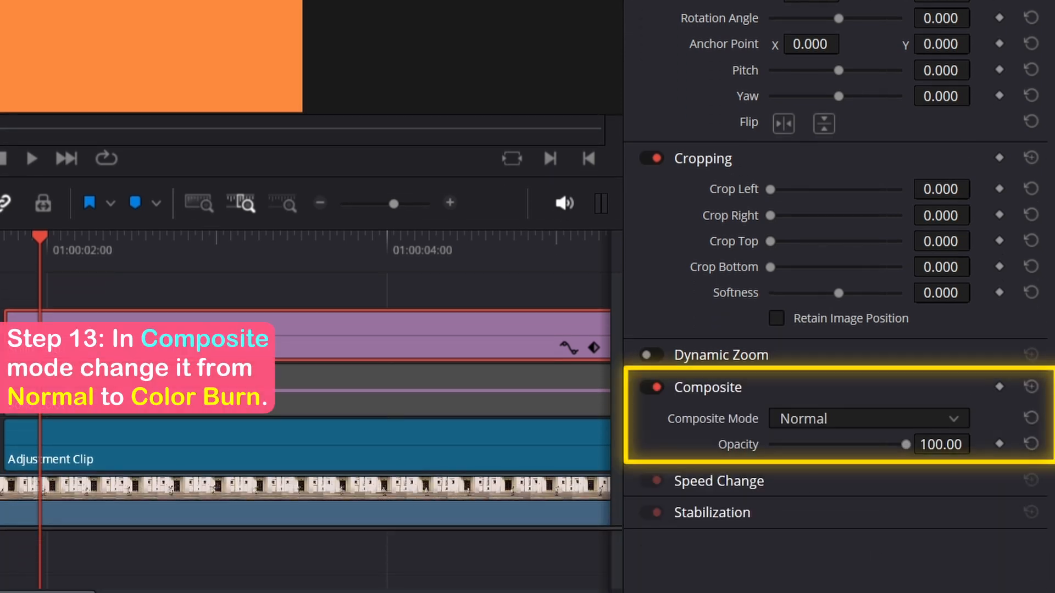
pyautogui.click(834, 421)
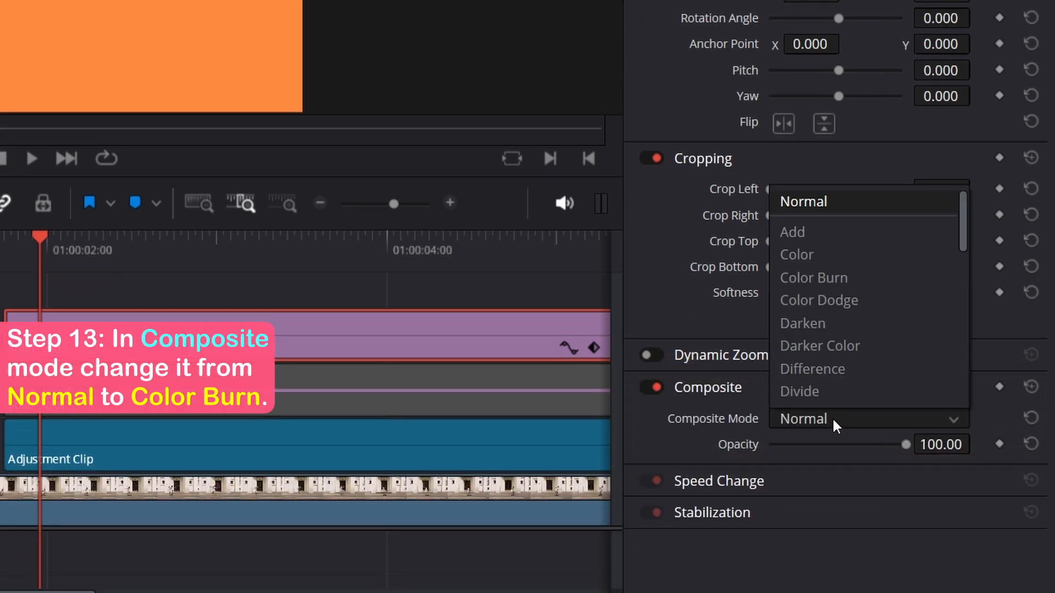
pyautogui.click(801, 279)
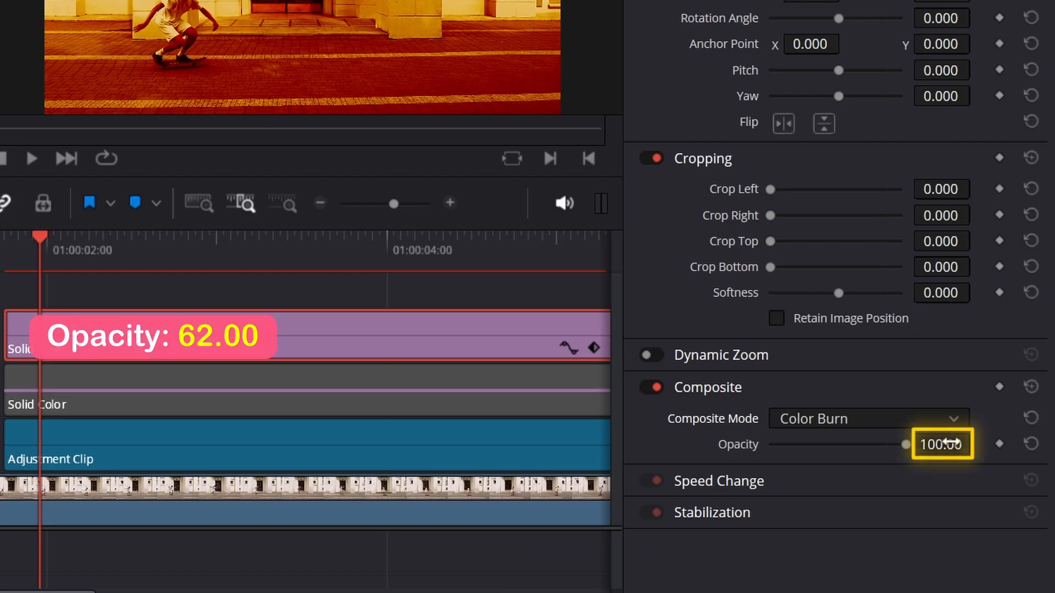
pyautogui.moveTo(950, 442); pyautogui.dragTo(947, 442)
pyautogui.click(953, 442)
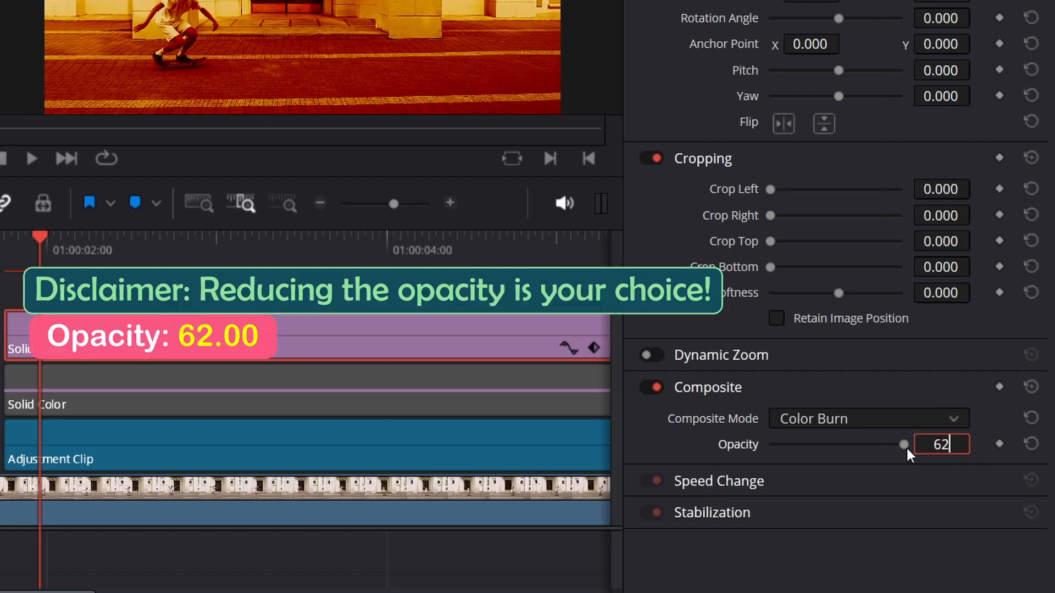
pyautogui.press('Return')
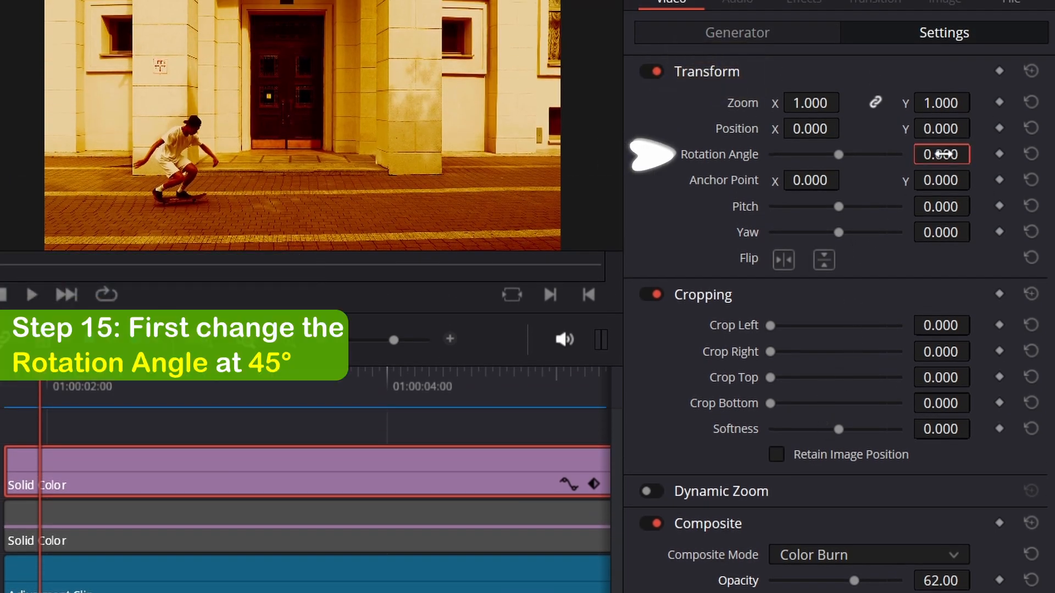
# - Rotate the orange solid to 45 degrees, position it at X -867 and Y -544, and set its zoom to 2.850
pyautogui.write('45')
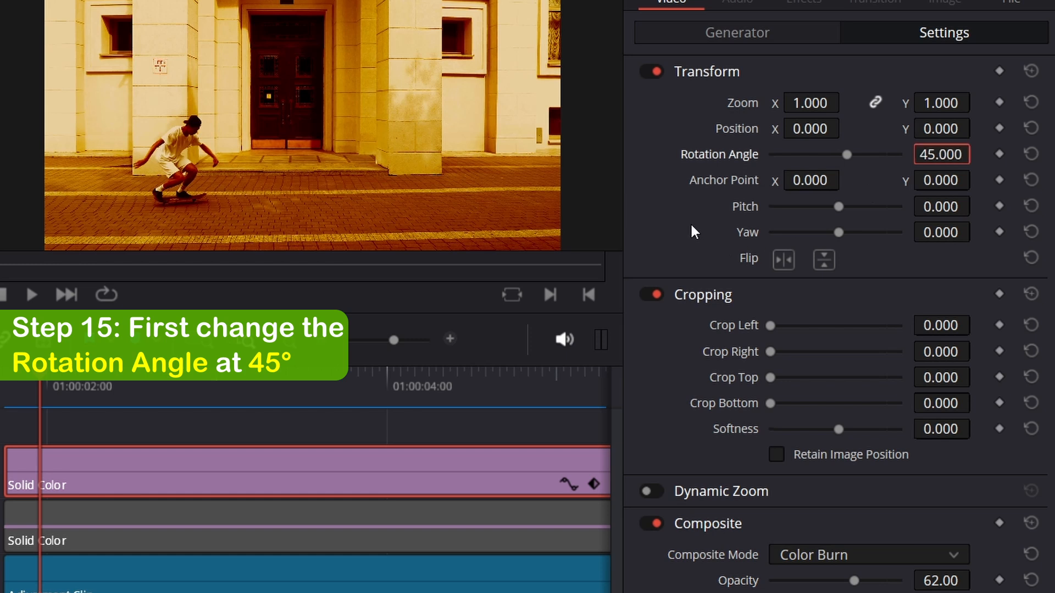
pyautogui.click(812, 129)
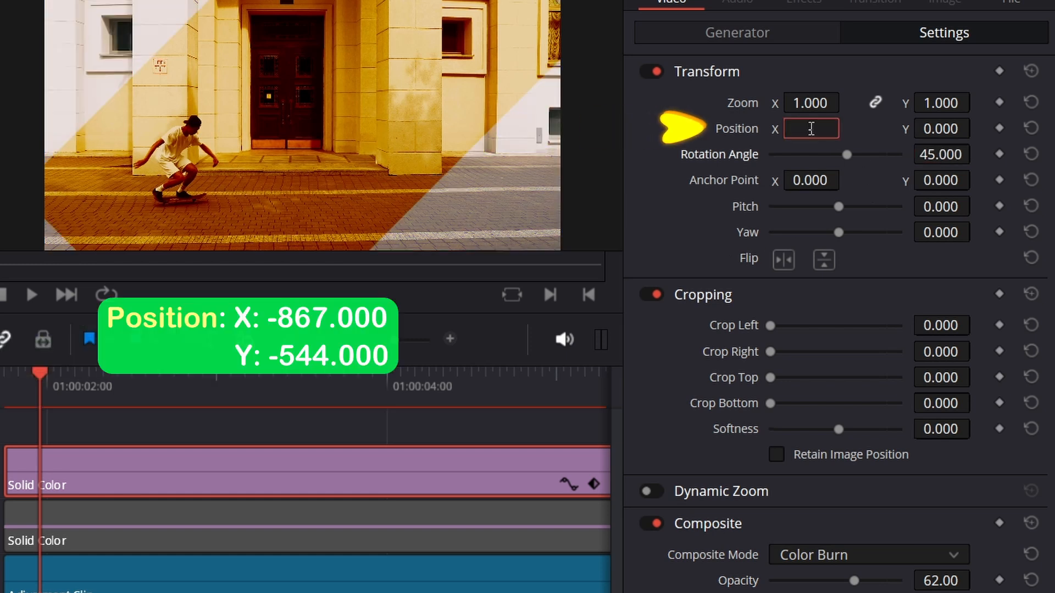
pyautogui.press('Return')
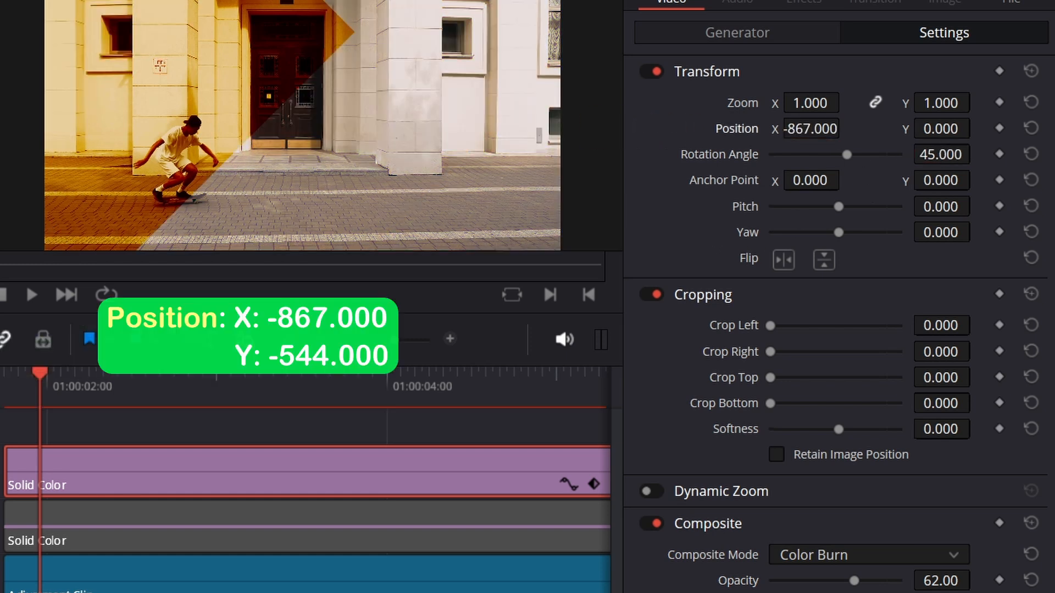
pyautogui.write('-544')
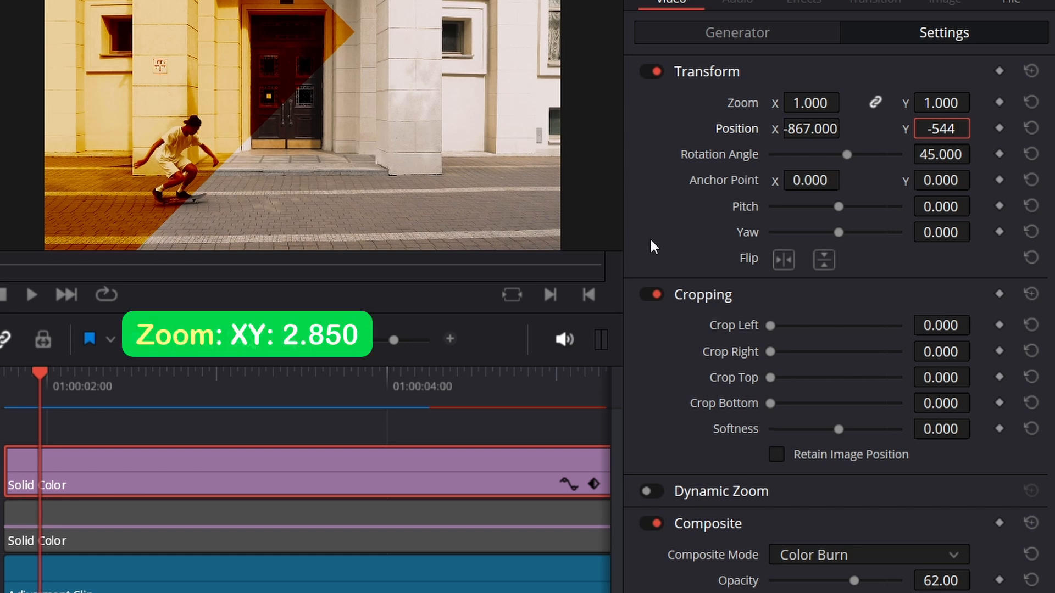
pyautogui.press('Return')
pyautogui.moveTo(807, 104); pyautogui.dragTo(901, 103)
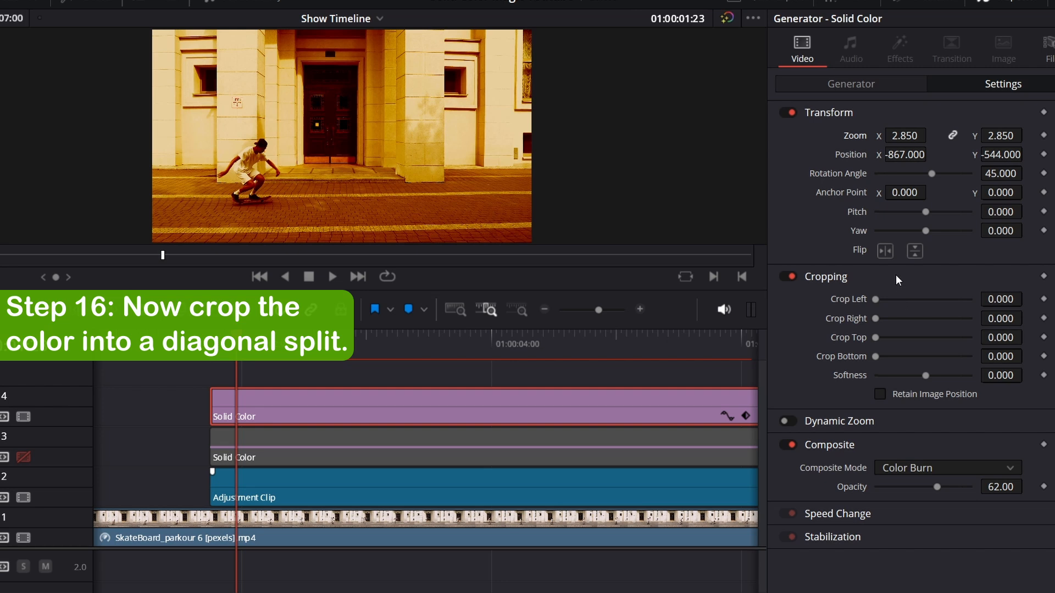
# - Show the orange solid's transform box in the viewer and examine how it extends beyond the picture
pyautogui.moveTo(876, 299); pyautogui.dragTo(931, 316)
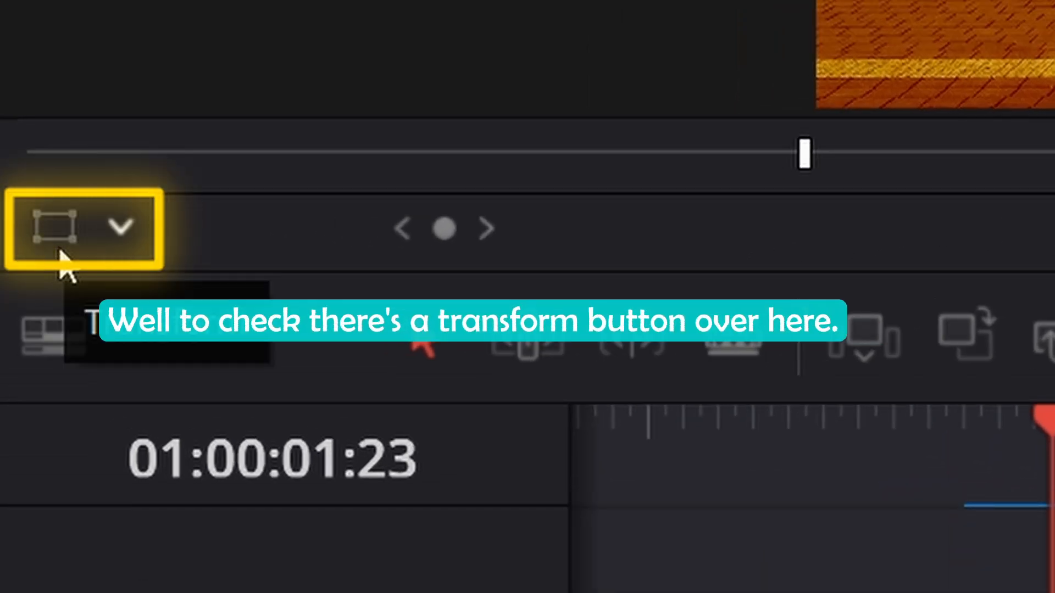
pyautogui.click(55, 226)
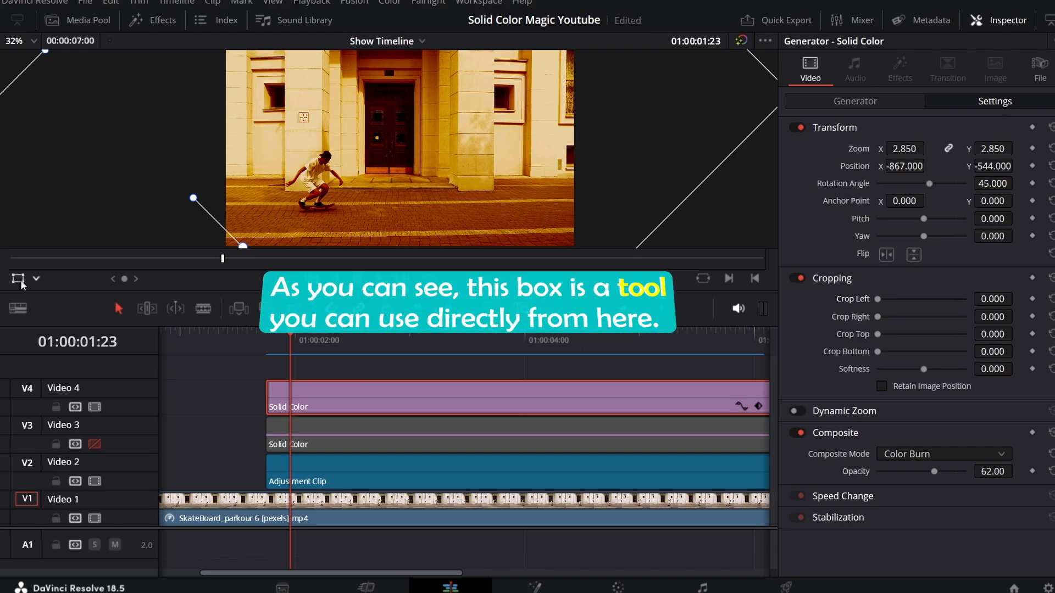
pyautogui.scroll(-5, 368, 176)
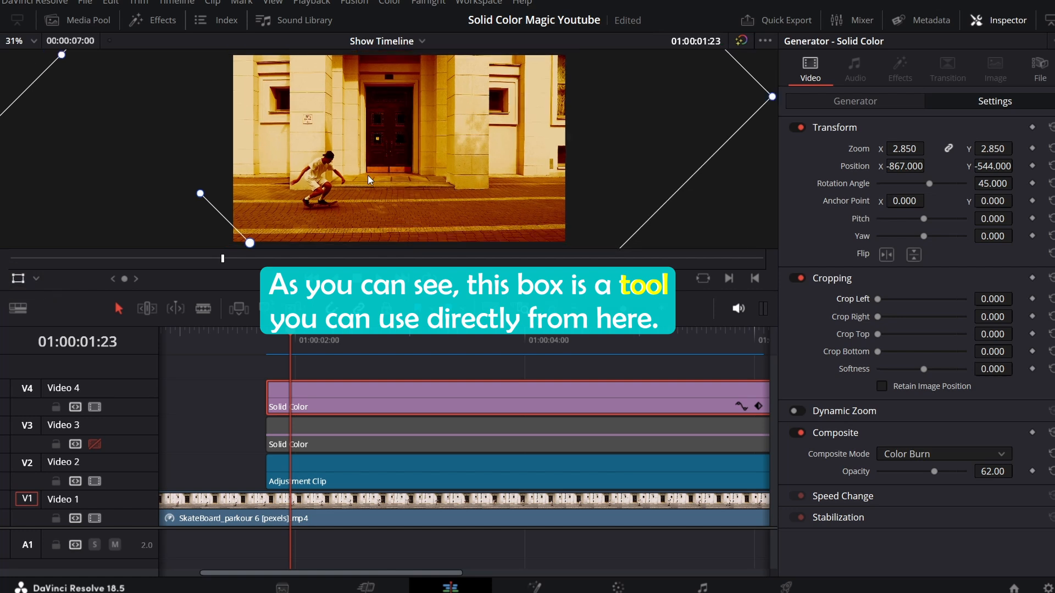
pyautogui.scroll(-3, 367, 174)
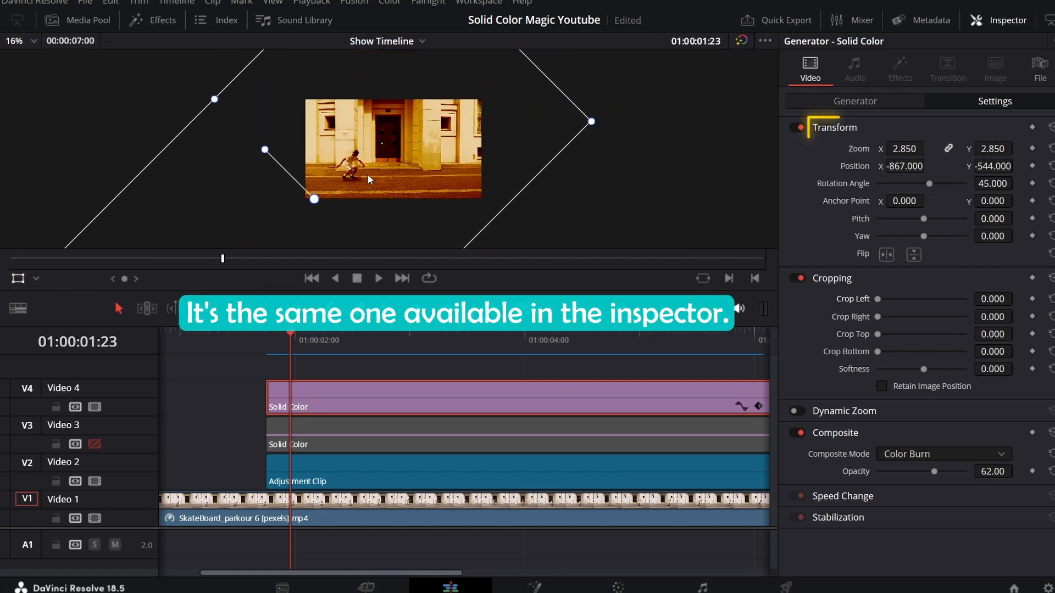
pyautogui.scroll(-1, 367, 174)
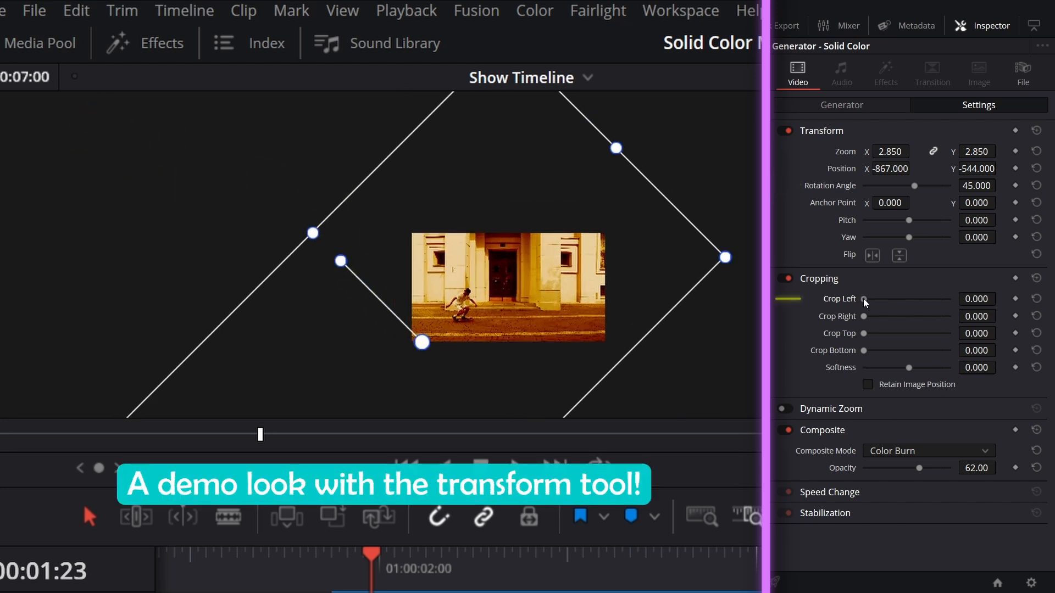
# - Crop the orange solid by 1306 on its left to form a diagonal split, close the Inspector and play the result
pyautogui.moveTo(864, 301); pyautogui.dragTo(919, 298)
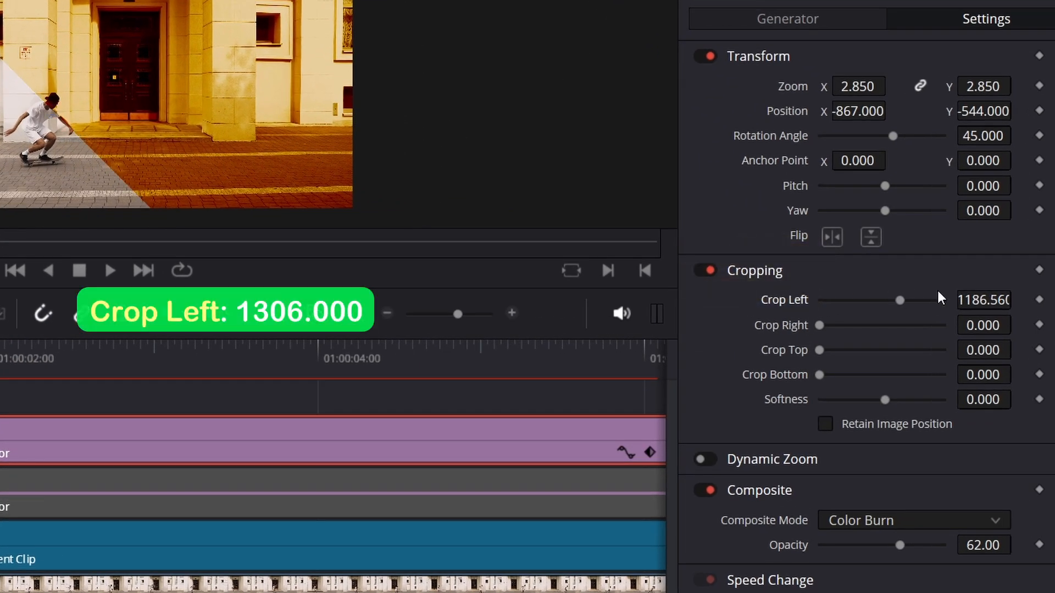
pyautogui.click(975, 299)
pyautogui.write('1306')
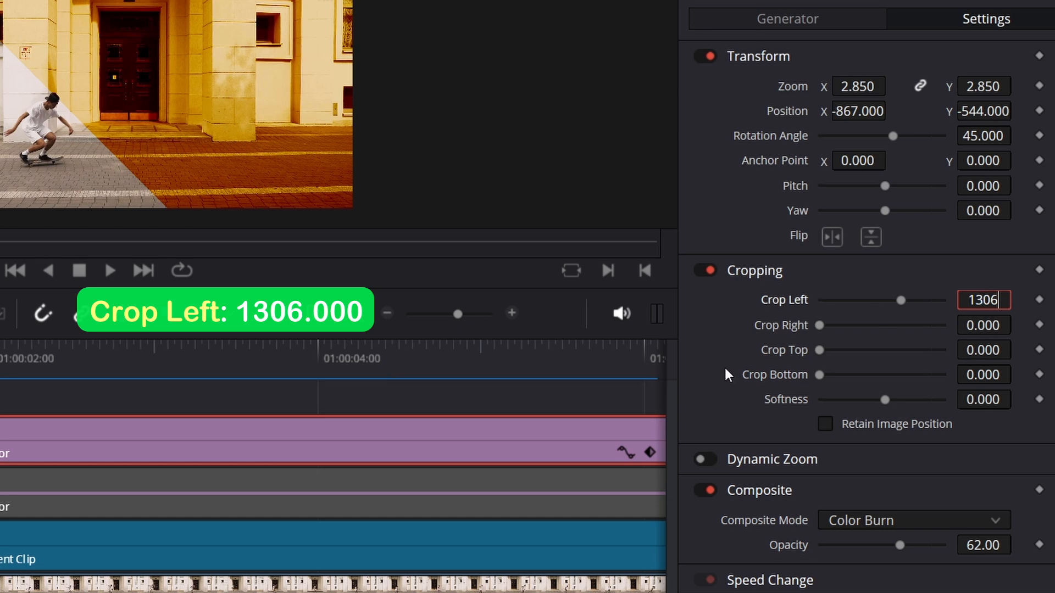
pyautogui.press('Return')
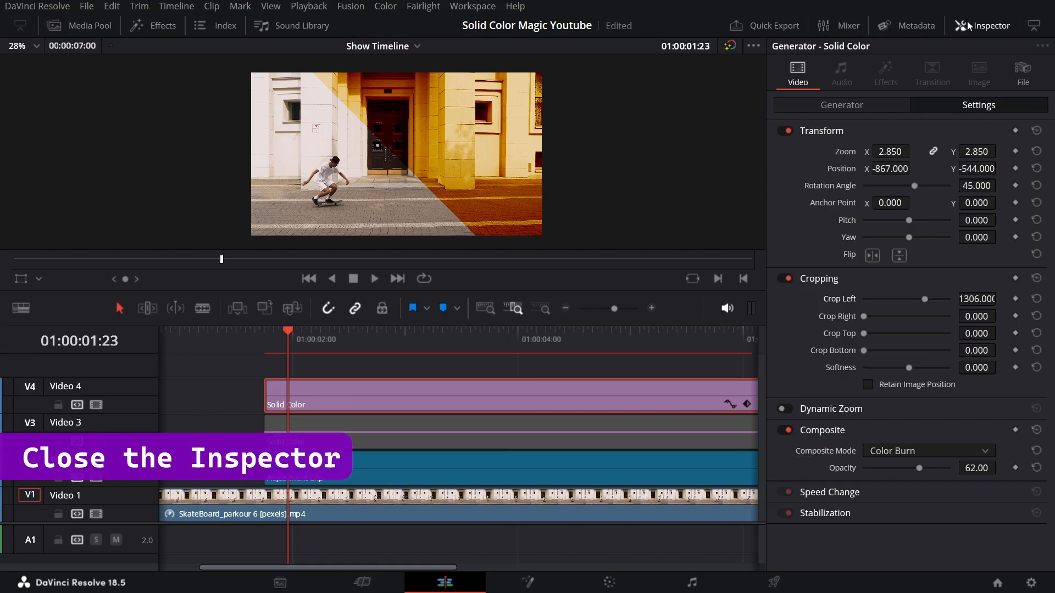
pyautogui.click(968, 25)
pyautogui.press('space')
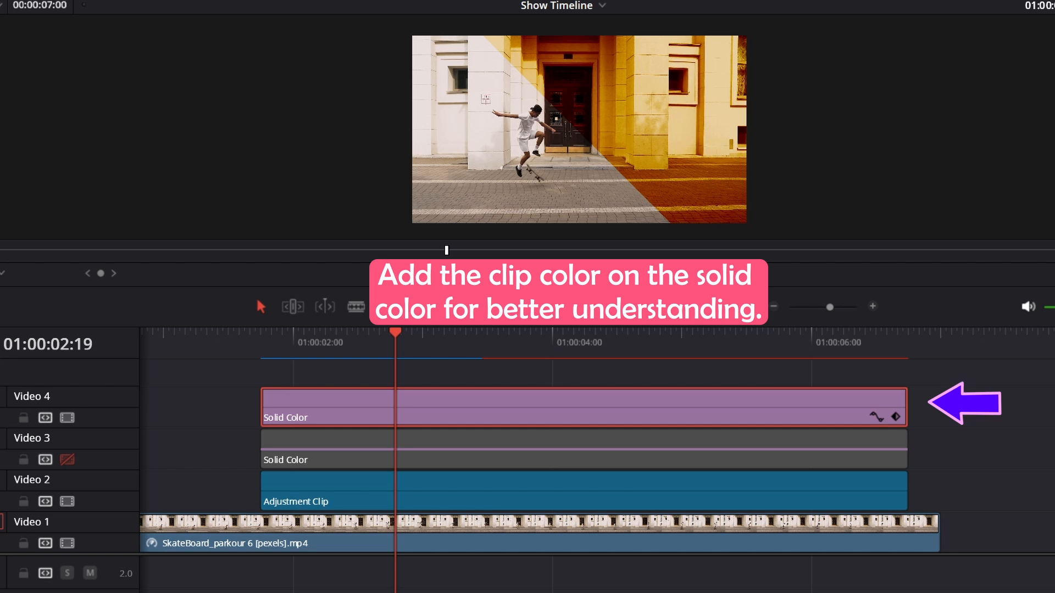
# - Set the clip color of the solid on Video 4 to Orange
pyautogui.rightClick(370, 409)
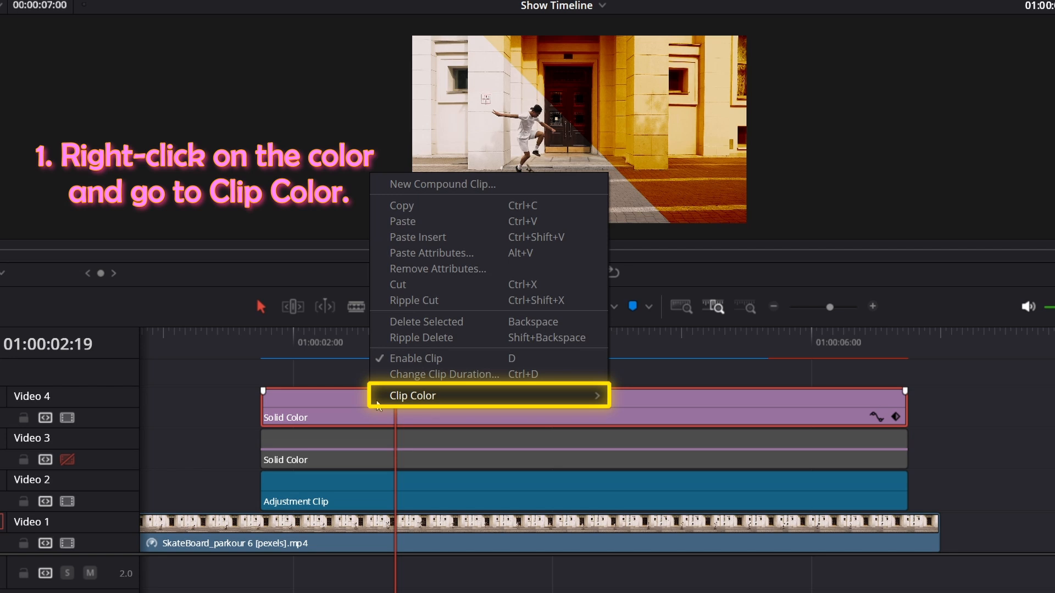
pyautogui.moveTo(525, 397)
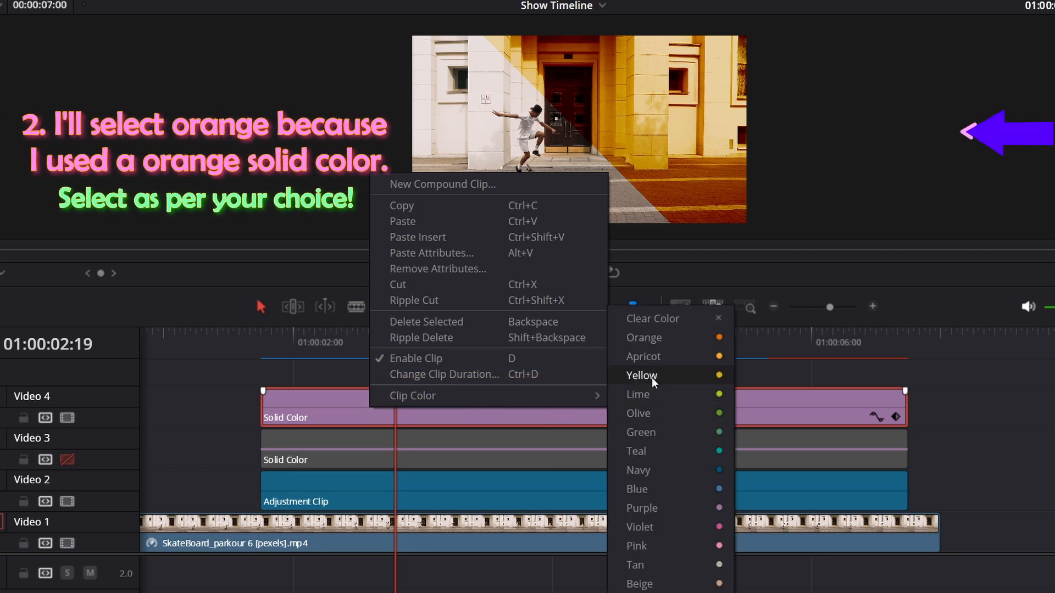
pyautogui.click(651, 339)
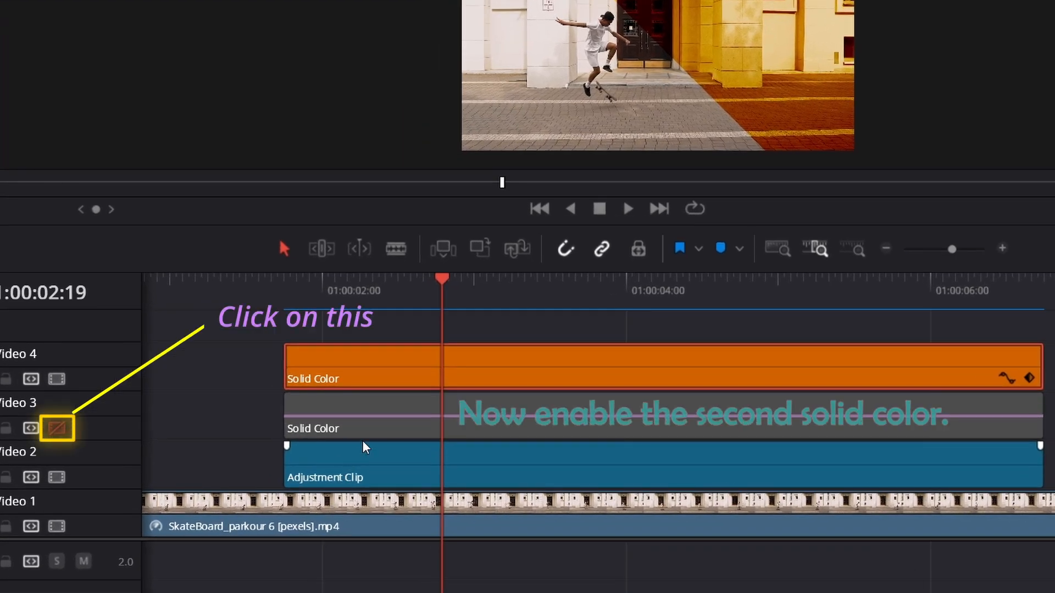
# - Enable the Video 3 track, select its Solid Color clip and disable the Video 4 track
pyautogui.click(57, 428)
pyautogui.click(294, 417)
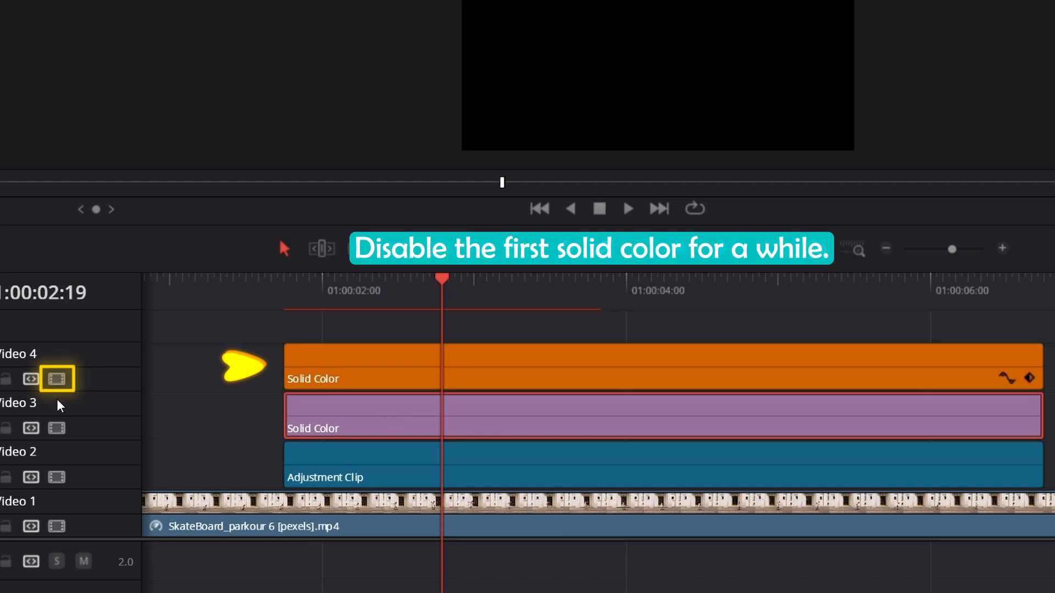
pyautogui.click(56, 379)
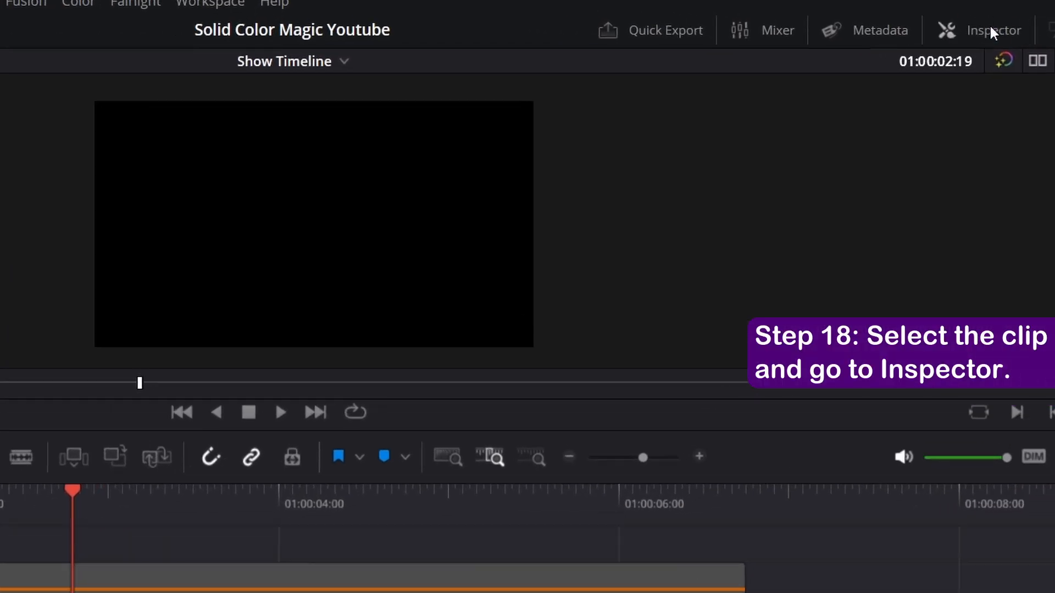
# - Change the Video 3 solid's generator color to purple with the HTML code #8100b8
pyautogui.click(989, 26)
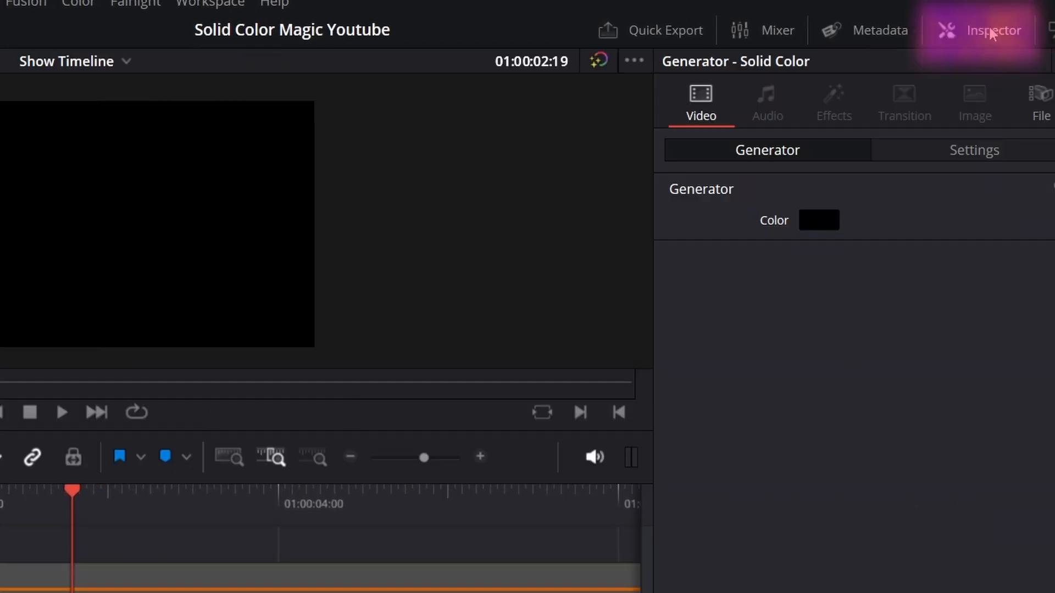
pyautogui.click(816, 222)
pyautogui.tripleClick(450, 568)
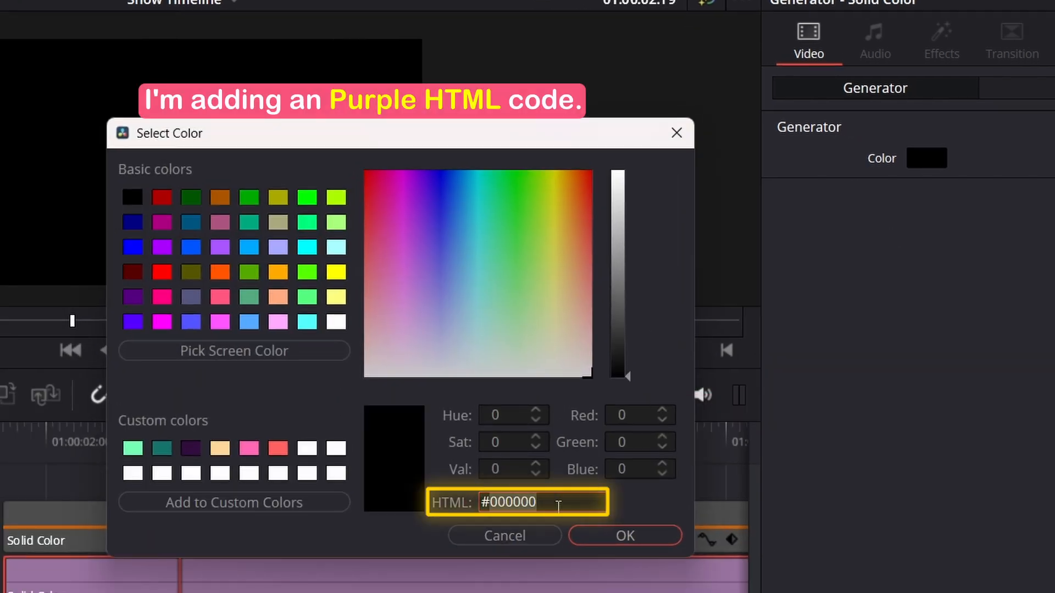
pyautogui.press('BackSpace')
pyautogui.write('8100')
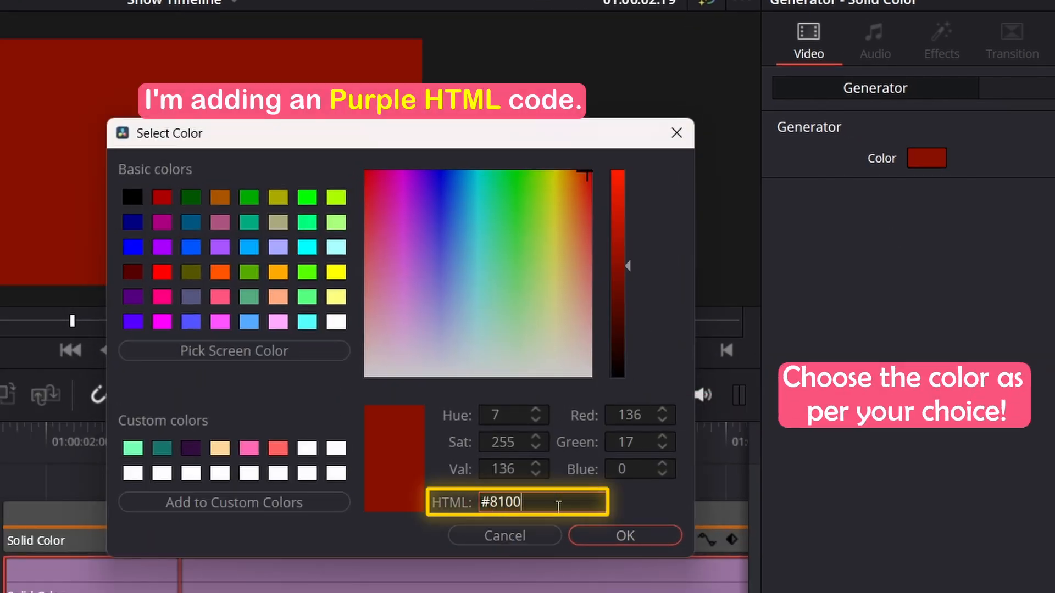
pyautogui.write('b8')
pyautogui.click(622, 537)
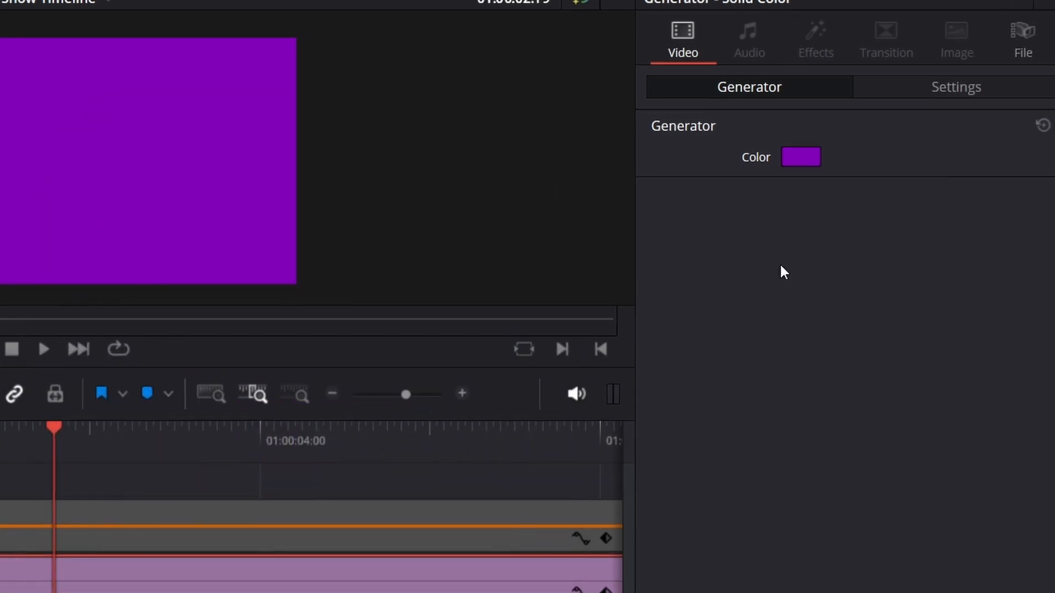
# - Set the purple solid's composite mode to Hardlight and its opacity to 62
pyautogui.click(867, 84)
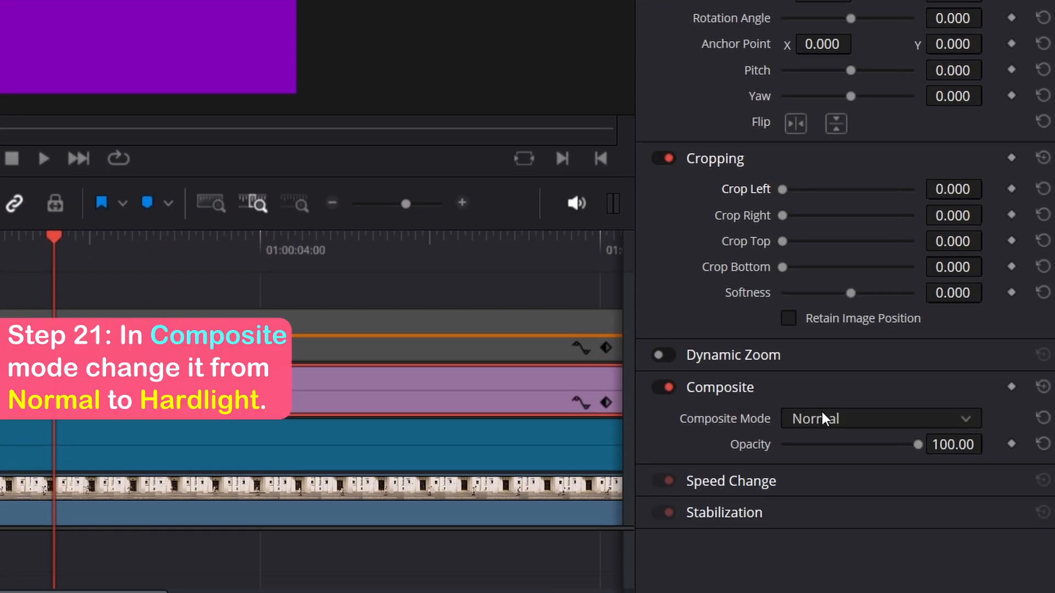
pyautogui.click(824, 571)
pyautogui.scroll(-1, 829, 517)
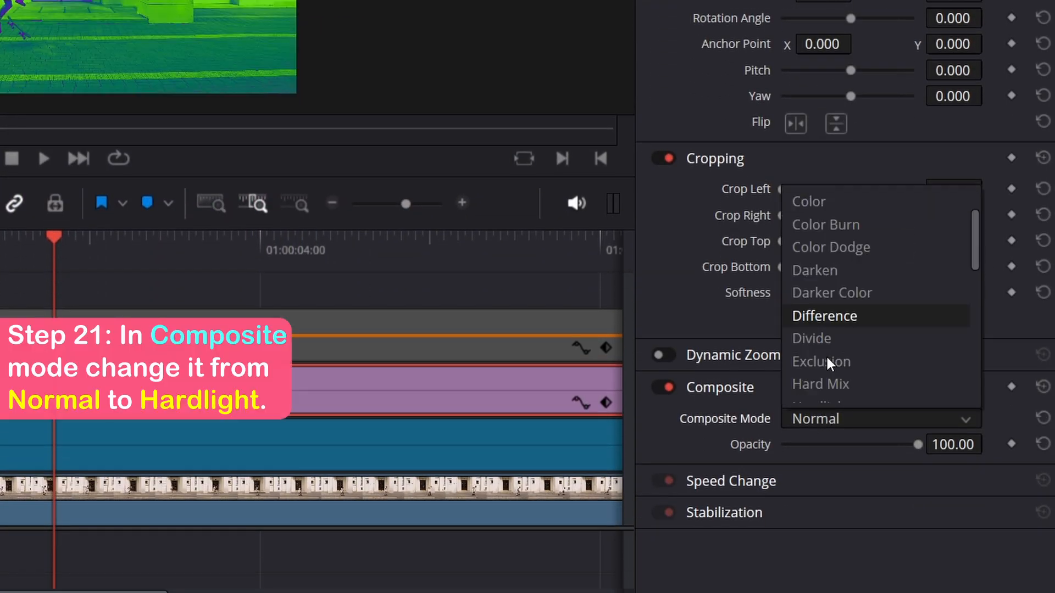
pyautogui.scroll(-3, 827, 363)
pyautogui.click(833, 339)
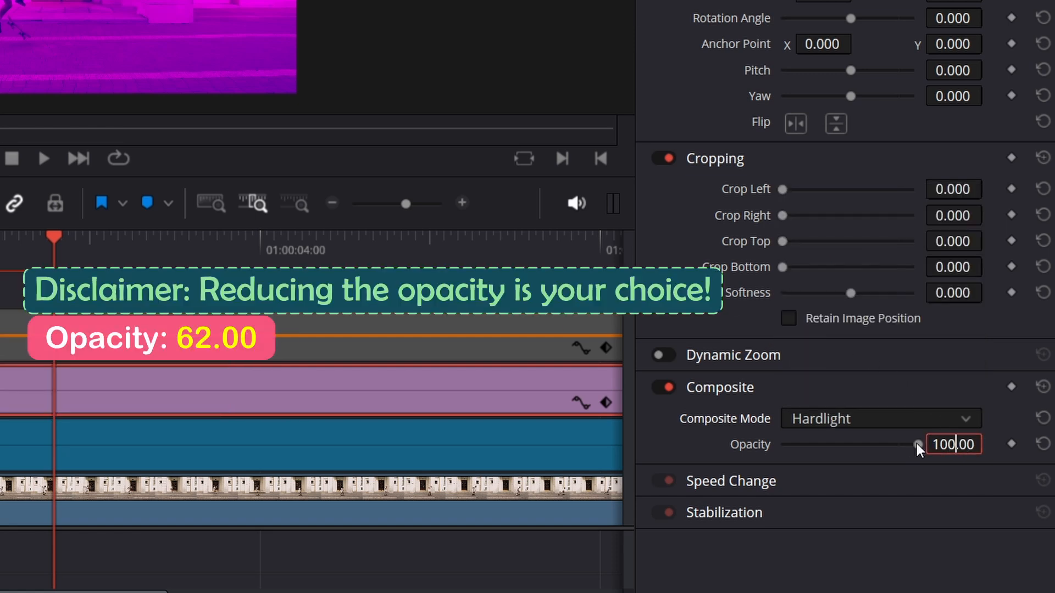
pyautogui.moveTo(892, 446); pyautogui.dragTo(864, 446)
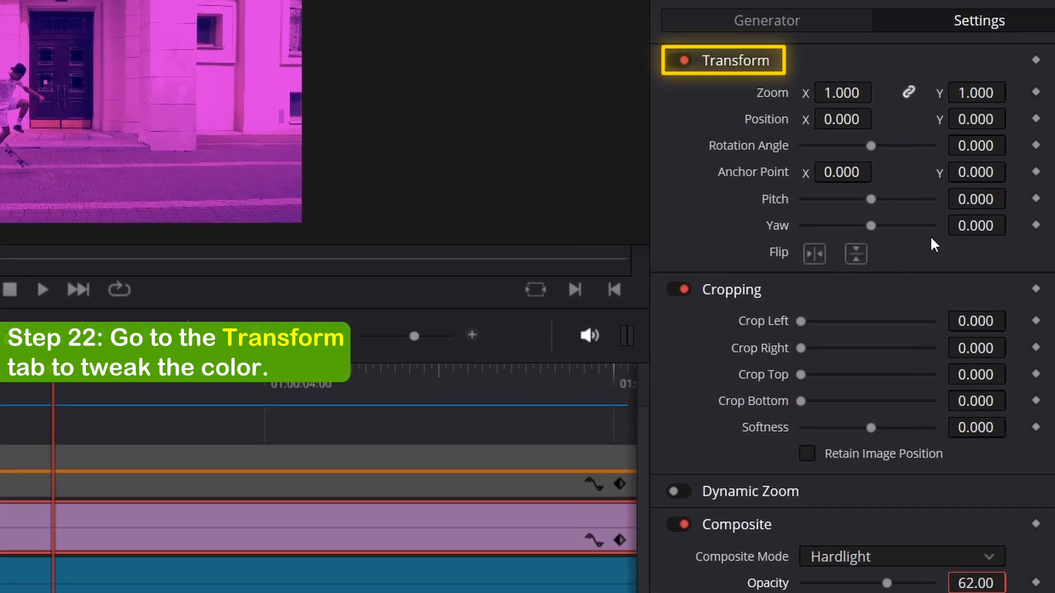
# - Rotate the purple solid to 45 degrees, position it at X 1462 and Y 132, and set its zoom to 3.850
pyautogui.click(974, 145)
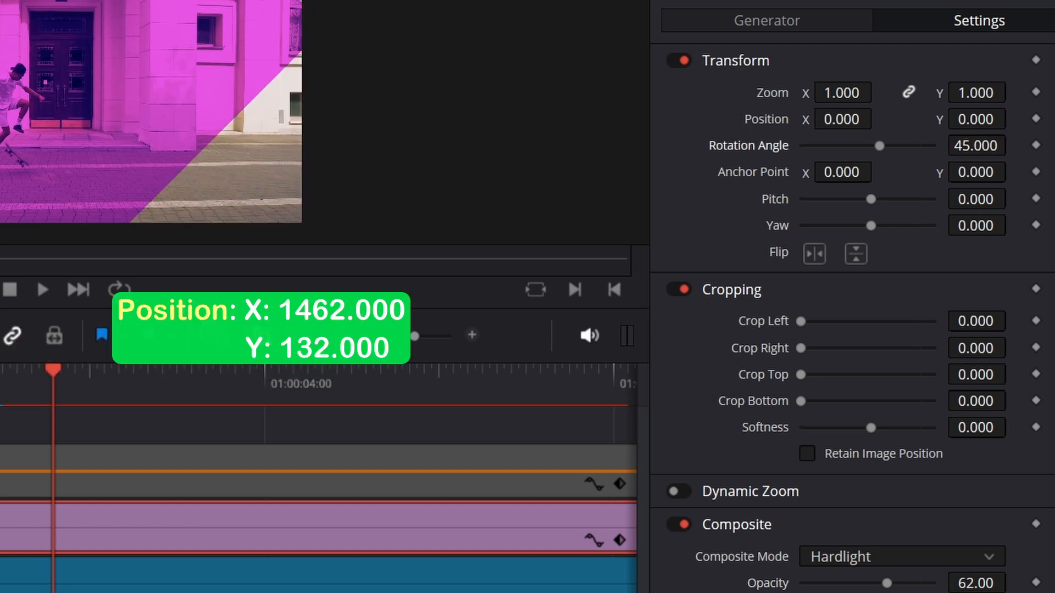
pyautogui.doubleClick(841, 119)
pyautogui.write('1462')
pyautogui.press('Return')
pyautogui.press('Tab')
pyautogui.write('132')
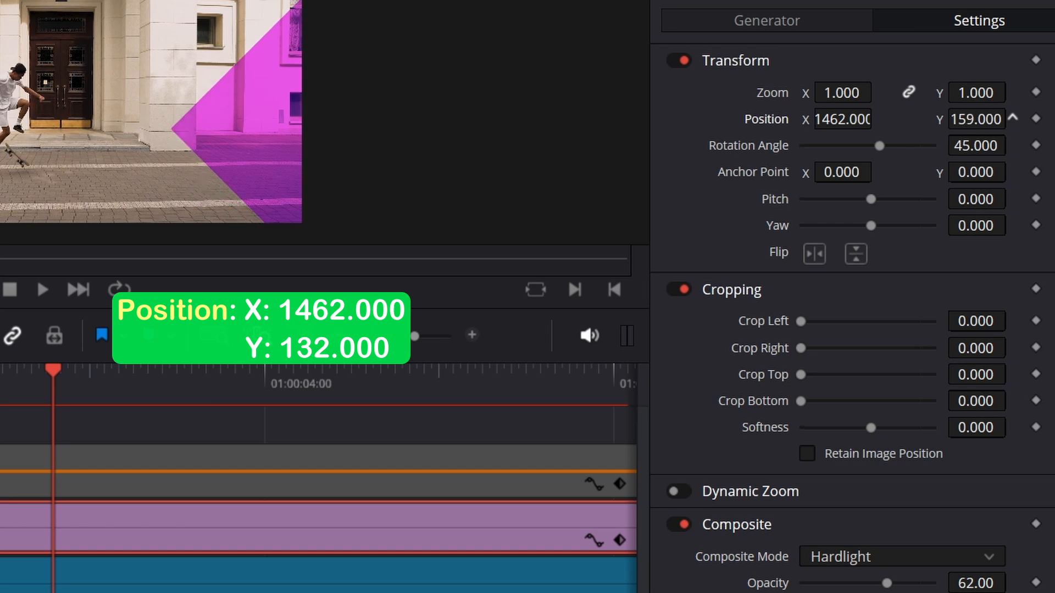
pyautogui.press('Return')
pyautogui.moveTo(849, 92); pyautogui.dragTo(1006, 92)
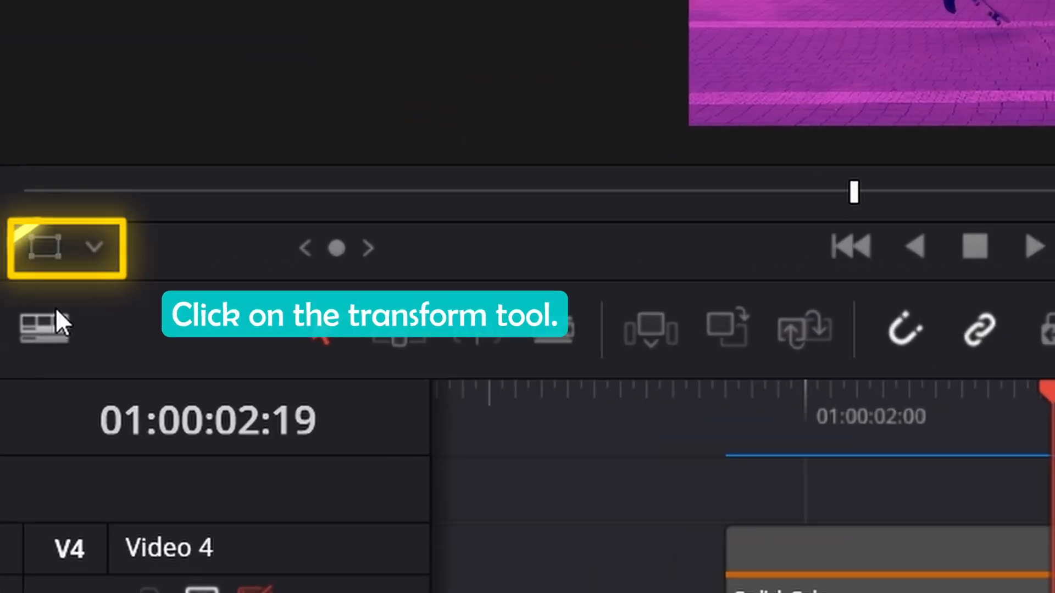
# - Crop the purple solid by about 1256.675 on its right with the transform box shown in the viewer, then hide the box and close the Inspector
pyautogui.click(48, 256)
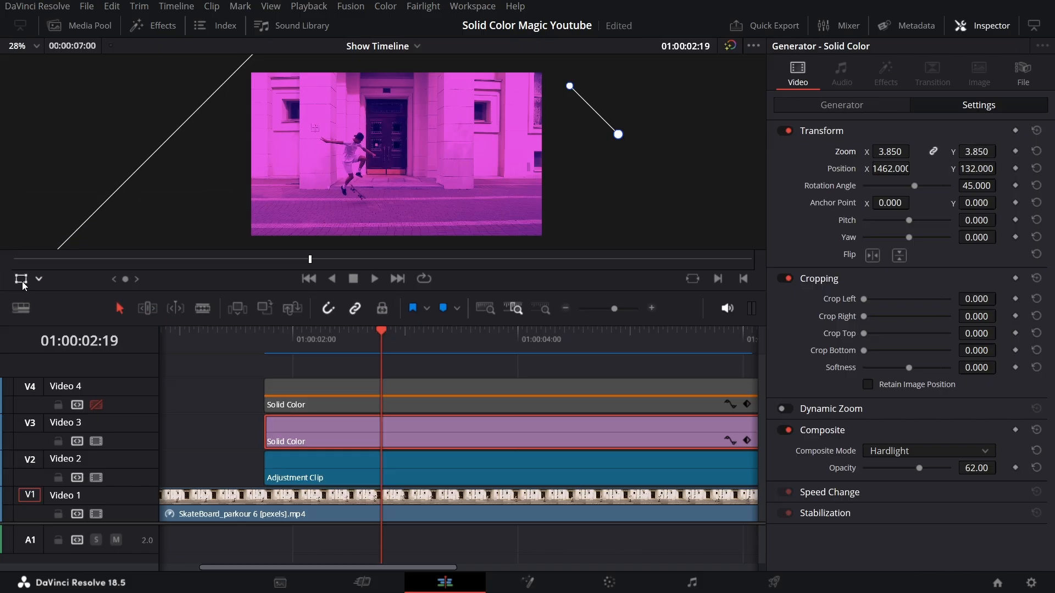
pyautogui.scroll(-4, 483, 177)
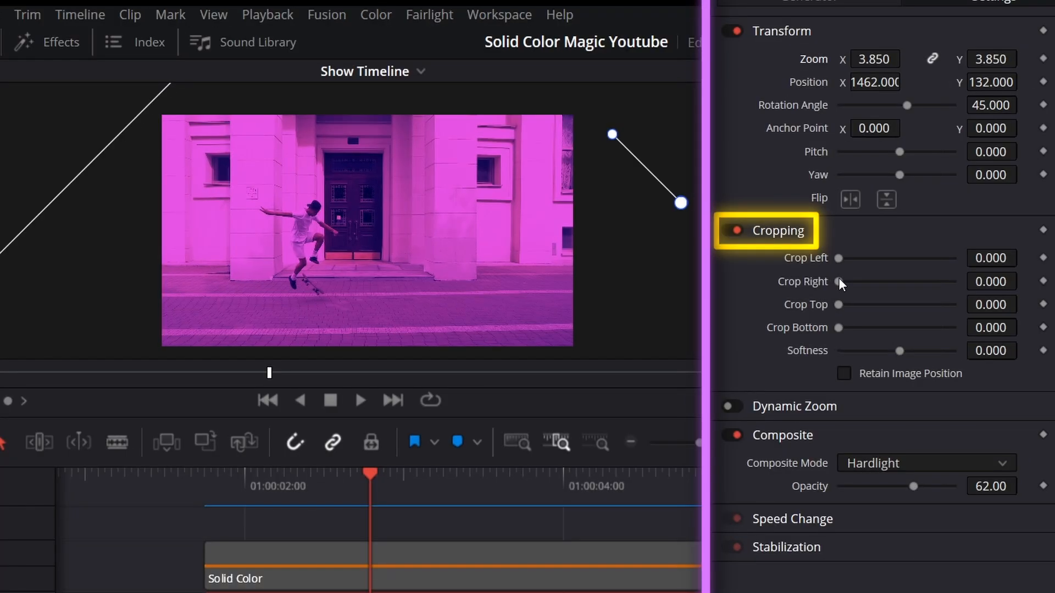
pyautogui.moveTo(862, 316); pyautogui.dragTo(903, 316)
pyautogui.moveTo(892, 279); pyautogui.dragTo(917, 281)
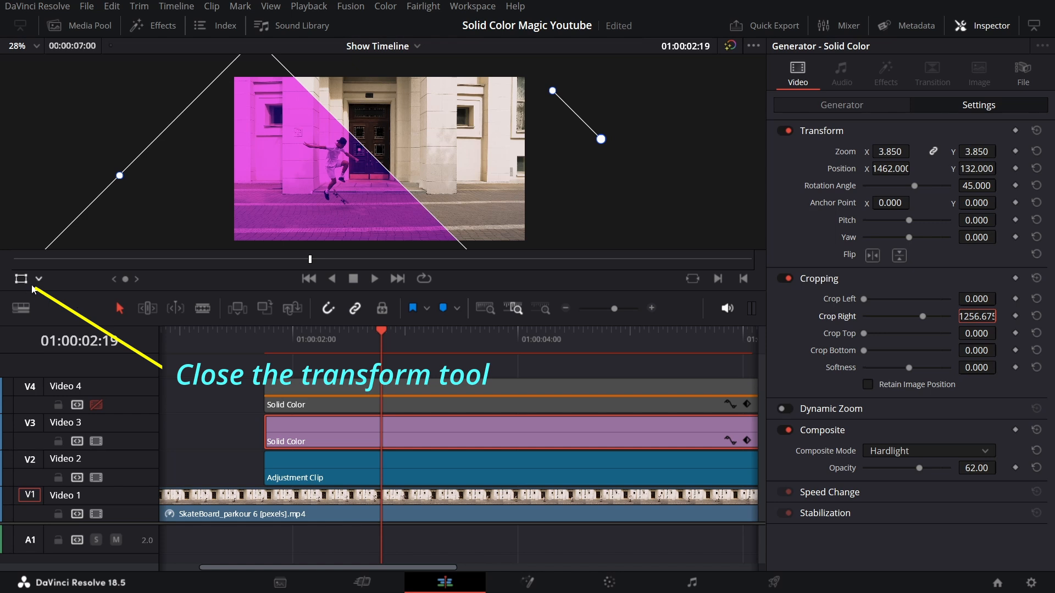
pyautogui.click(21, 279)
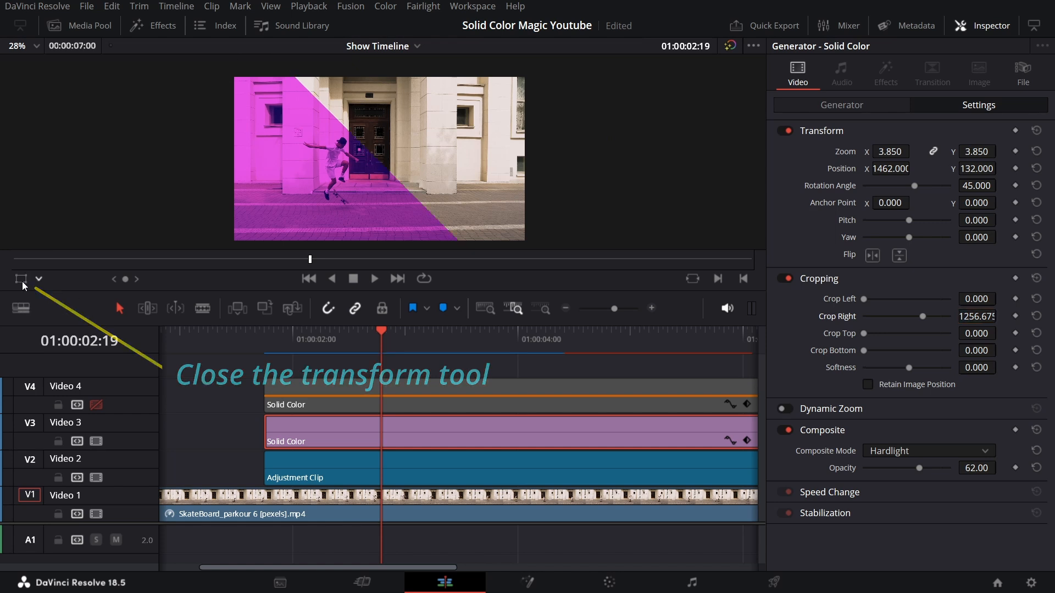
pyautogui.click(980, 31)
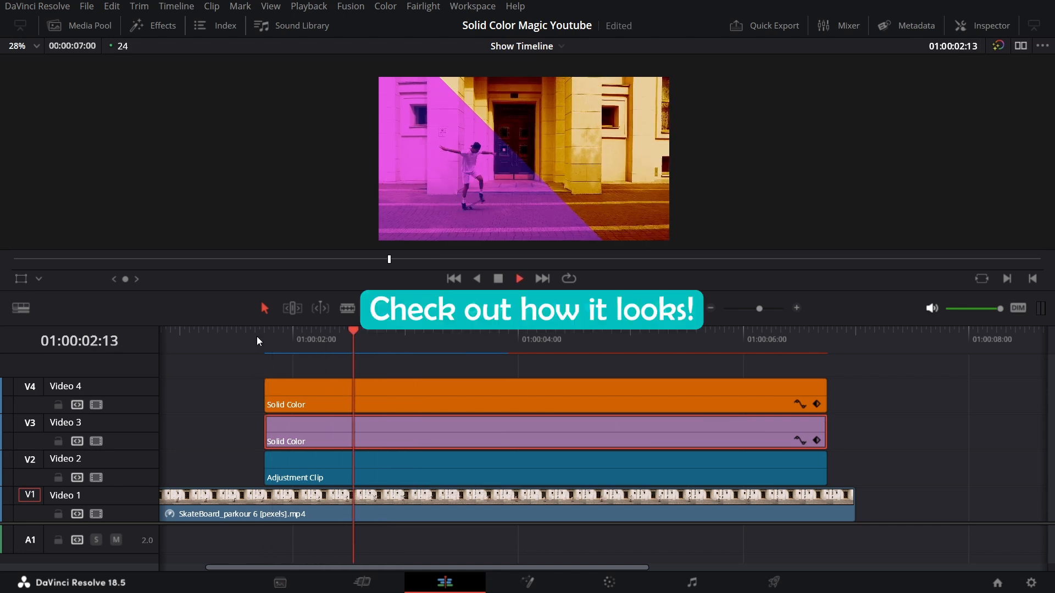
# - Split both the orange and the purple solid at 01:00:02:18, one second after they start
pyautogui.click(256, 337)
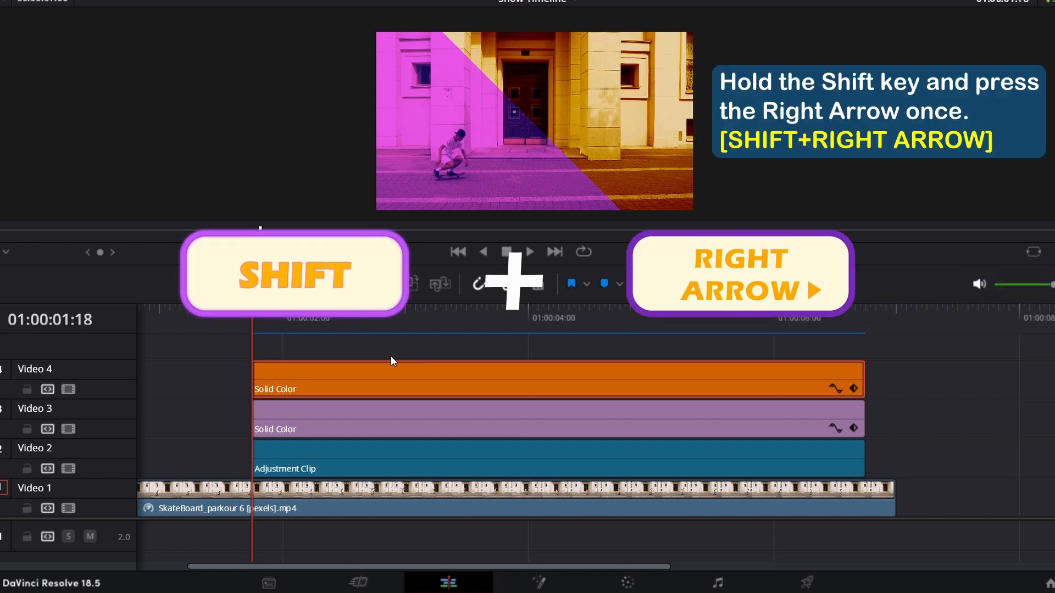
pyautogui.hotkey('shift', 'Right')
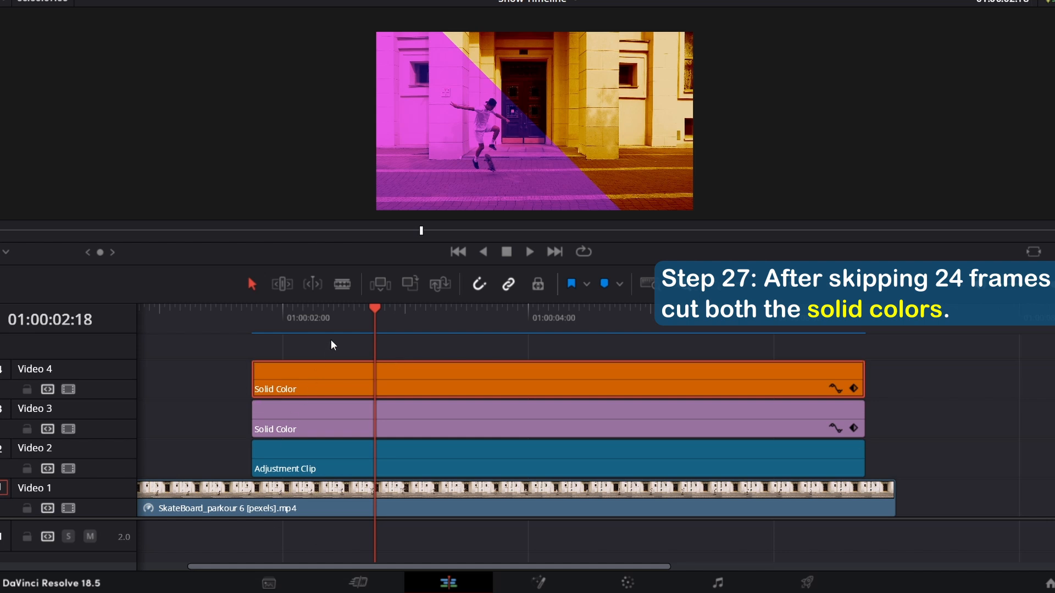
pyautogui.moveTo(282, 341); pyautogui.dragTo(432, 431)
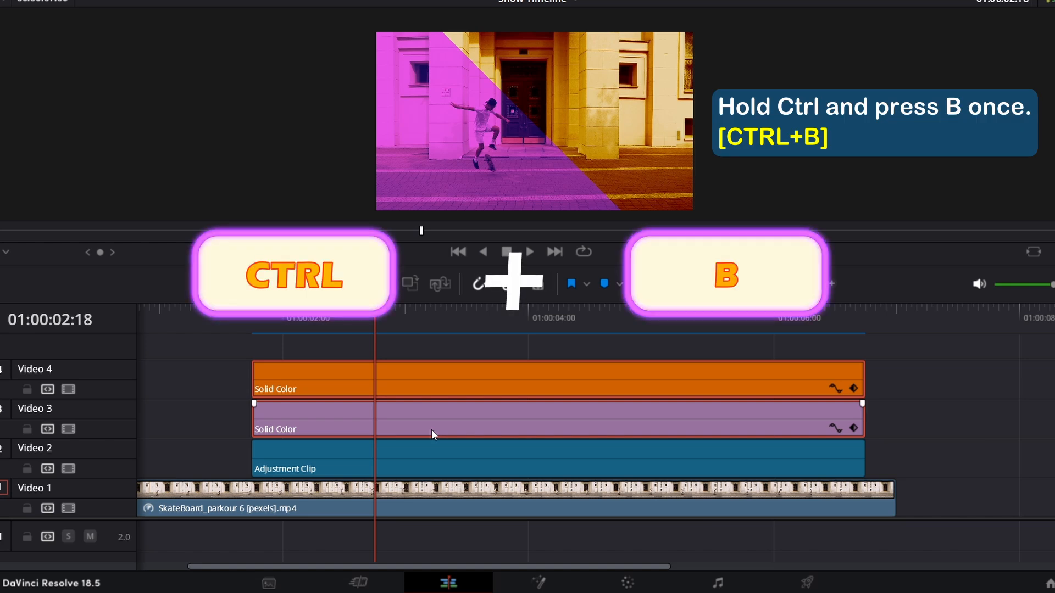
pyautogui.hotkey('ctrl', 'b')
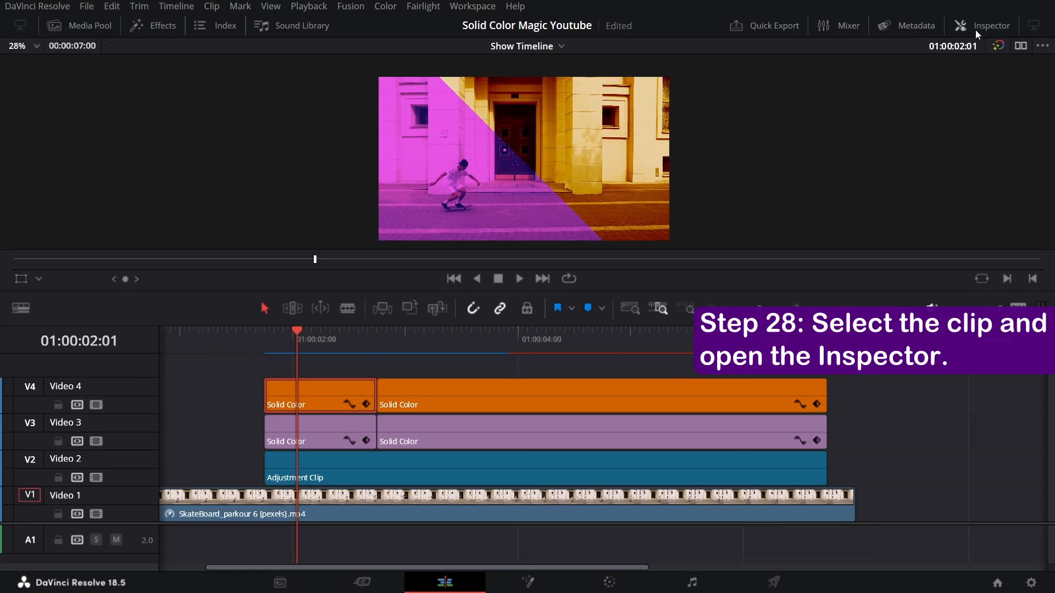
# - Add a Crop Left keyframe with value 1306 to the first orange segment at 01:00:02:04
pyautogui.click(963, 27)
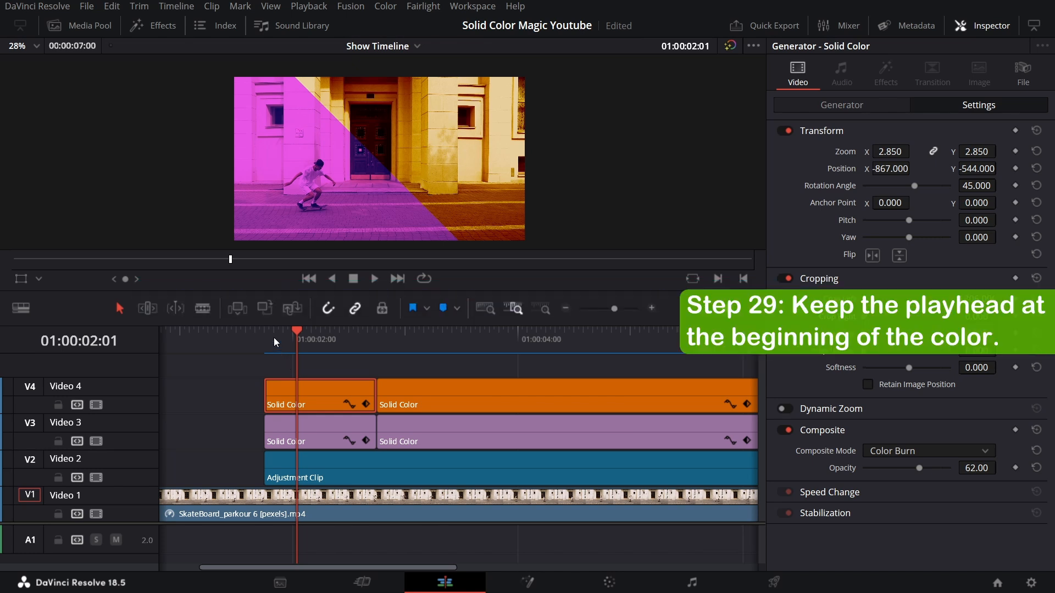
pyautogui.press('Up')
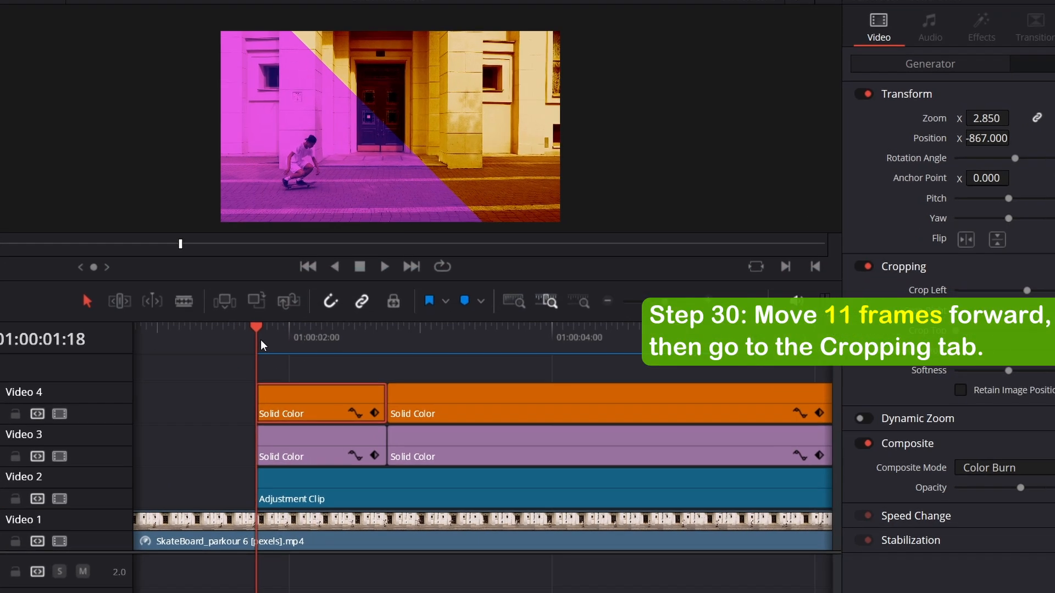
pyautogui.press('Right')
pyautogui.press('Right')
pyautogui.press('Right')
pyautogui.press('Right')
pyautogui.press('Right')
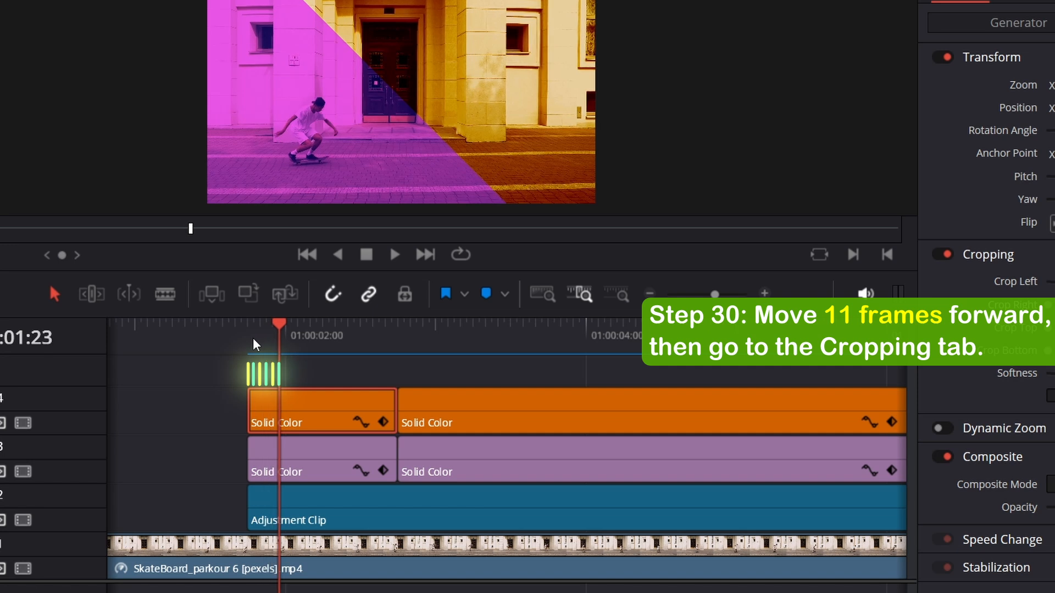
pyautogui.press('Right')
pyautogui.press('Right')
pyautogui.press('Right')
pyautogui.press('Right')
pyautogui.press('Right')
pyautogui.press('Right')
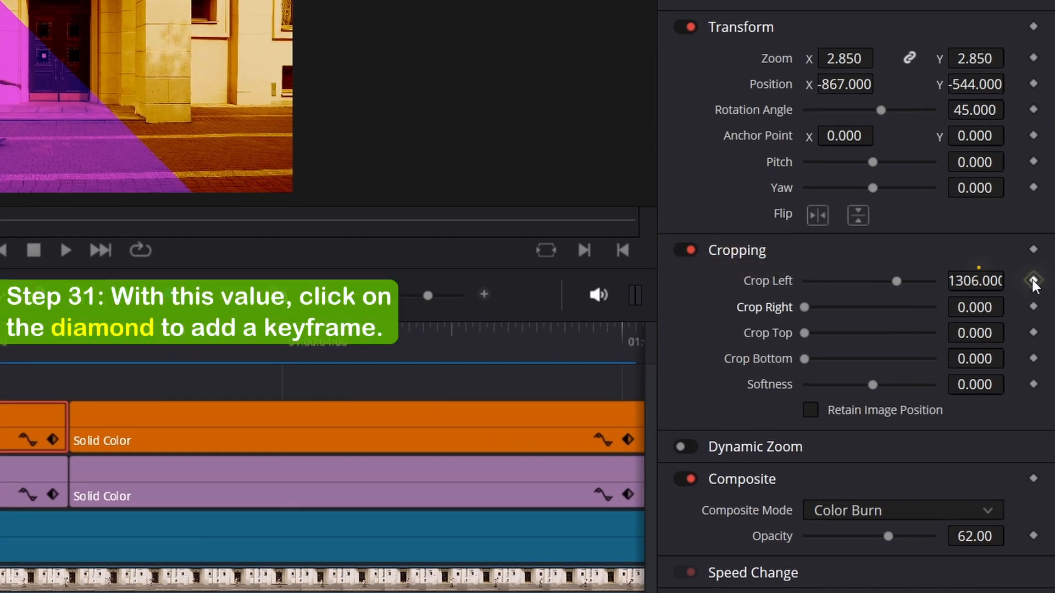
pyautogui.click(1033, 281)
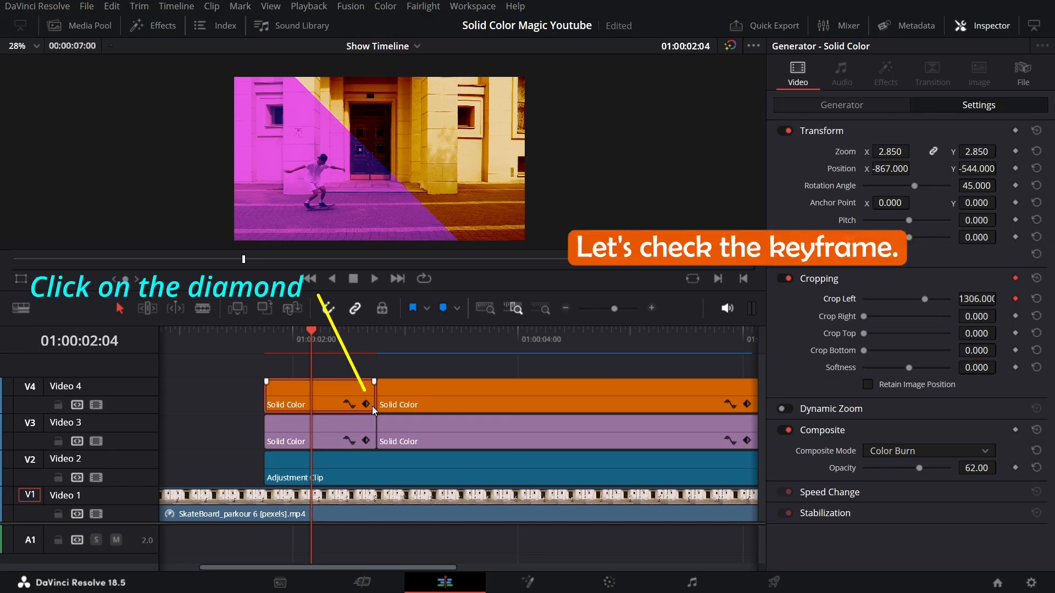
# - Show the first orange segment's keyframes and set its Crop Left to 1685 at the segment's start
pyautogui.click(366, 404)
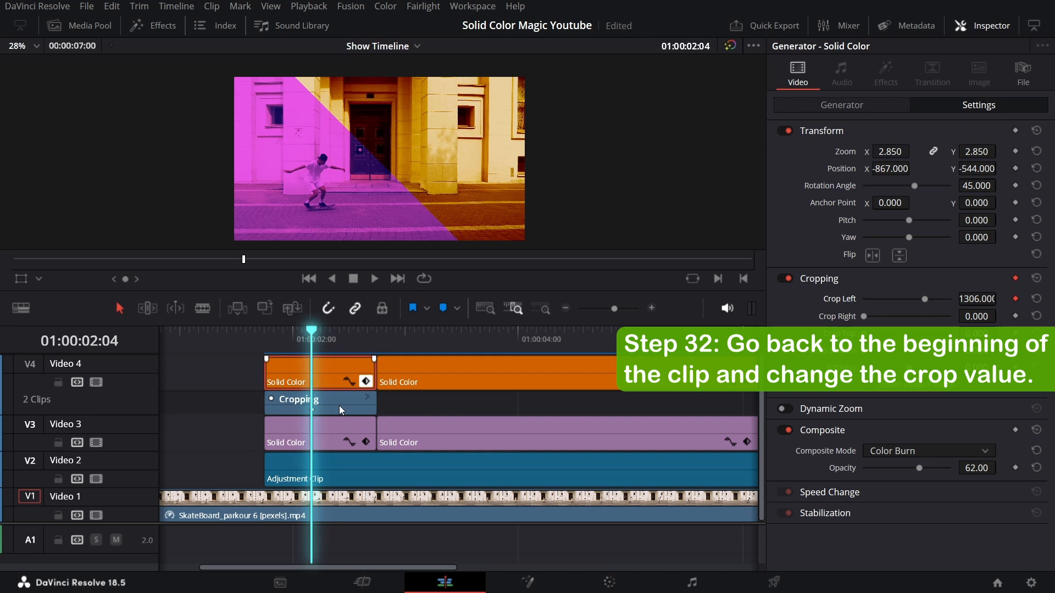
pyautogui.press('Up')
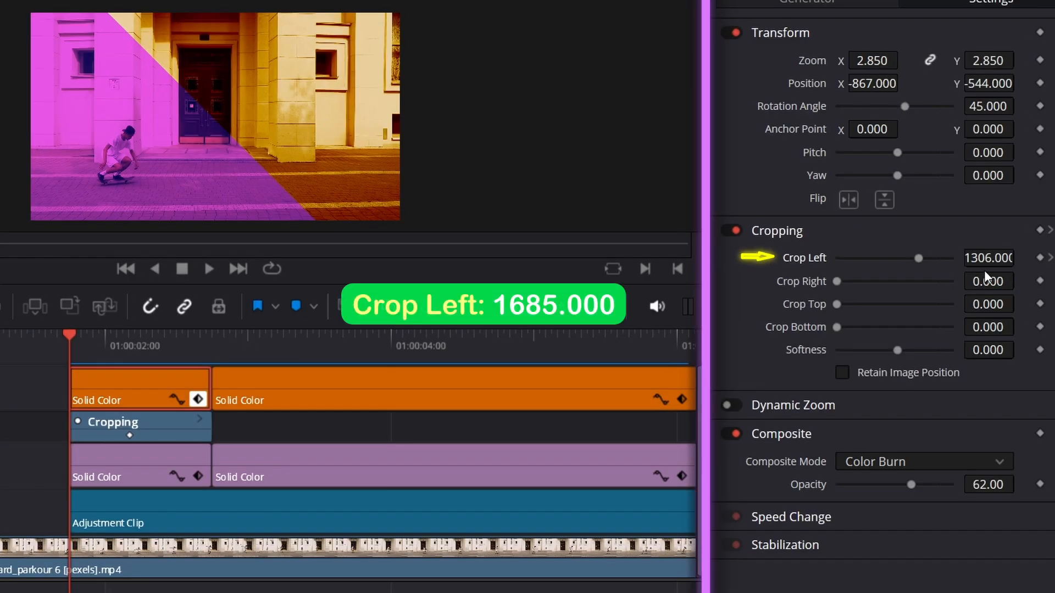
pyautogui.moveTo(918, 258); pyautogui.dragTo(942, 259)
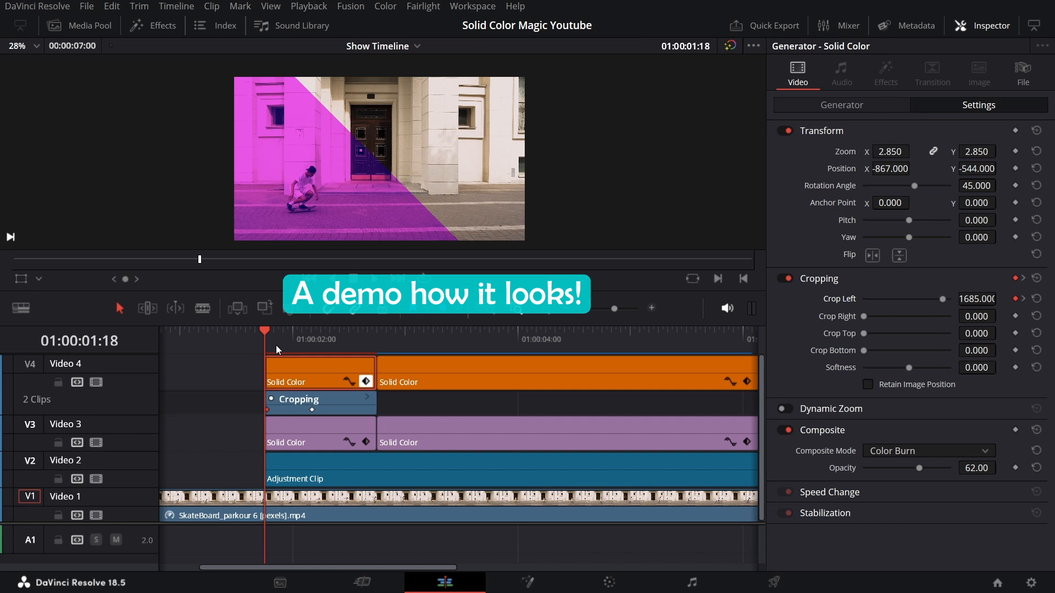
# - Scrub through the first orange segment to preview the animated crop and close its keyframe editor
pyautogui.moveTo(84, 351)
pyautogui.mouseDown()
pyautogui.moveTo(123, 352)
pyautogui.moveTo(95, 352)
pyautogui.mouseUp()
pyautogui.moveTo(286, 344); pyautogui.dragTo(329, 344)
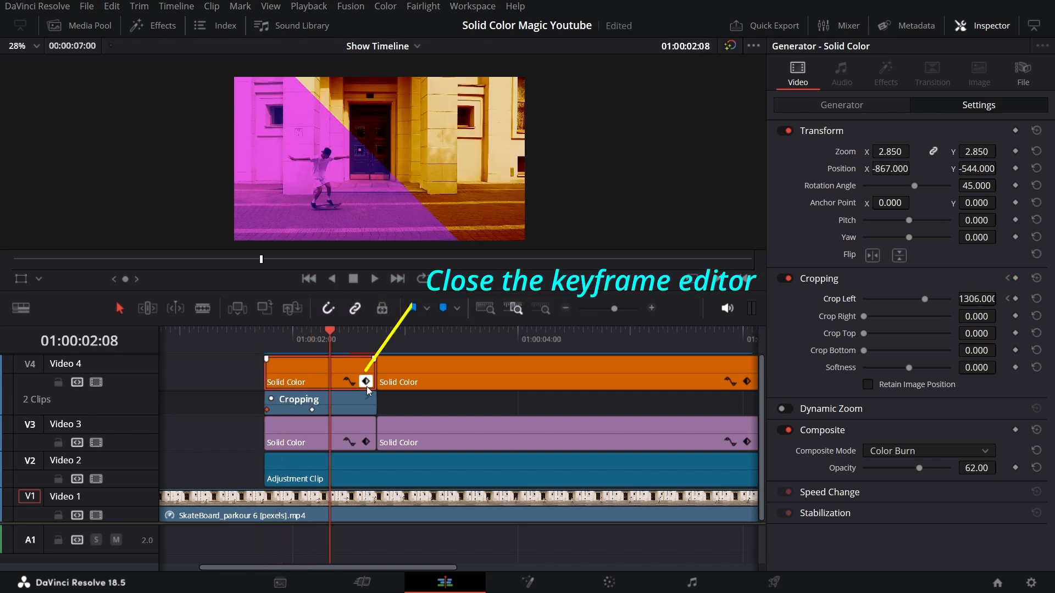
pyautogui.click(366, 382)
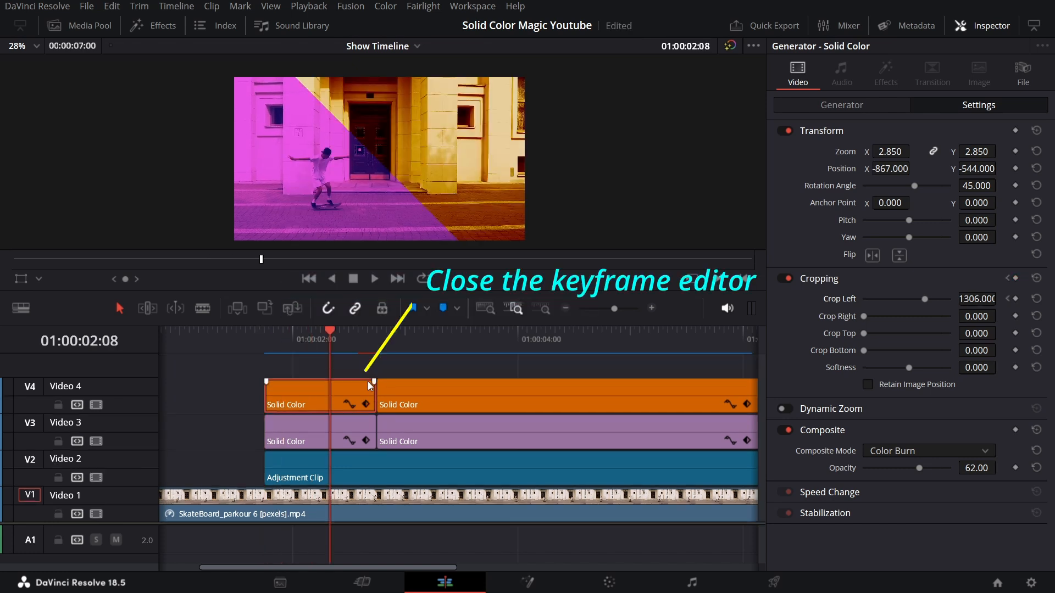
# - Add a Crop Right keyframe with value 1256.675 to the first purple segment, aligned with the first orange segment's second crop keyframe
pyautogui.click(297, 431)
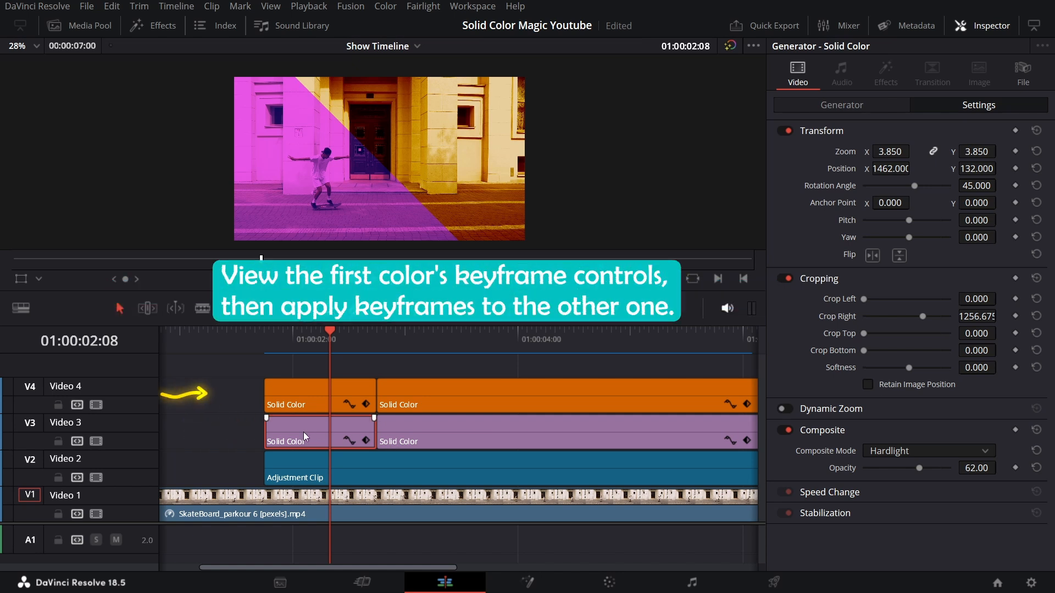
pyautogui.click(271, 338)
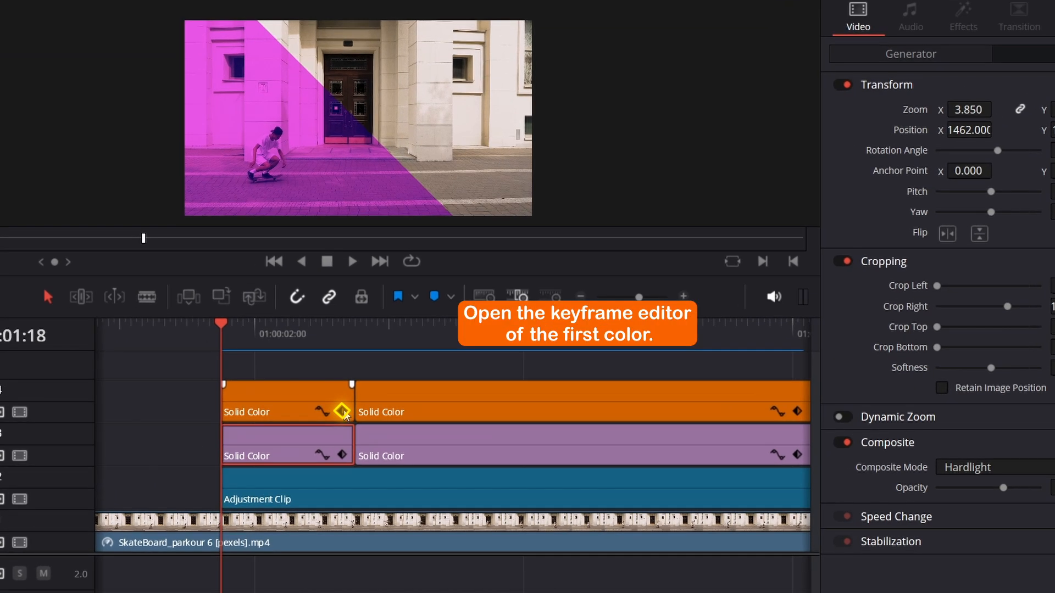
pyautogui.click(341, 411)
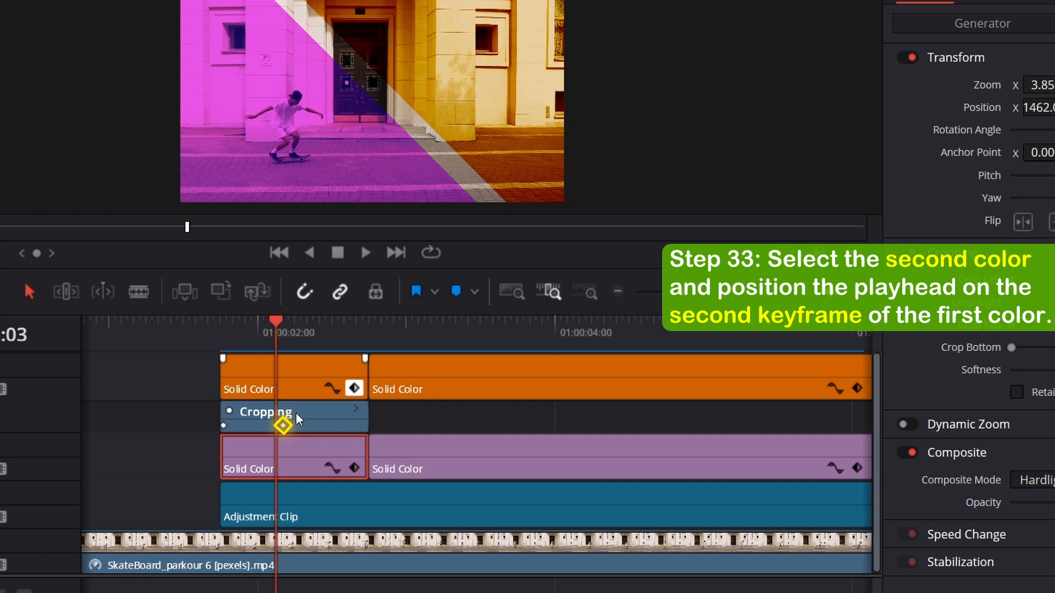
pyautogui.click(285, 328)
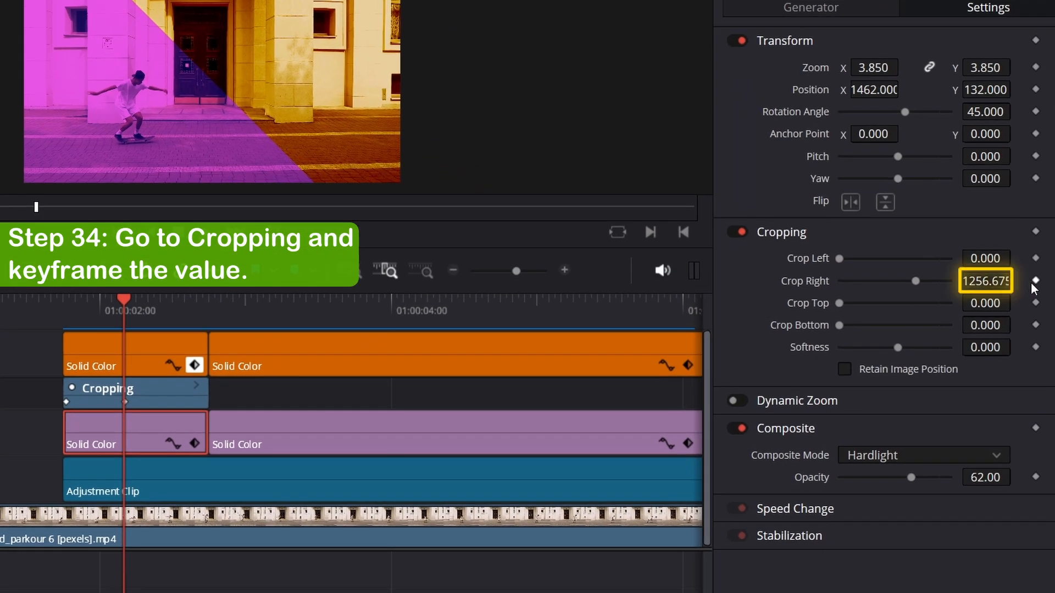
pyautogui.click(1015, 316)
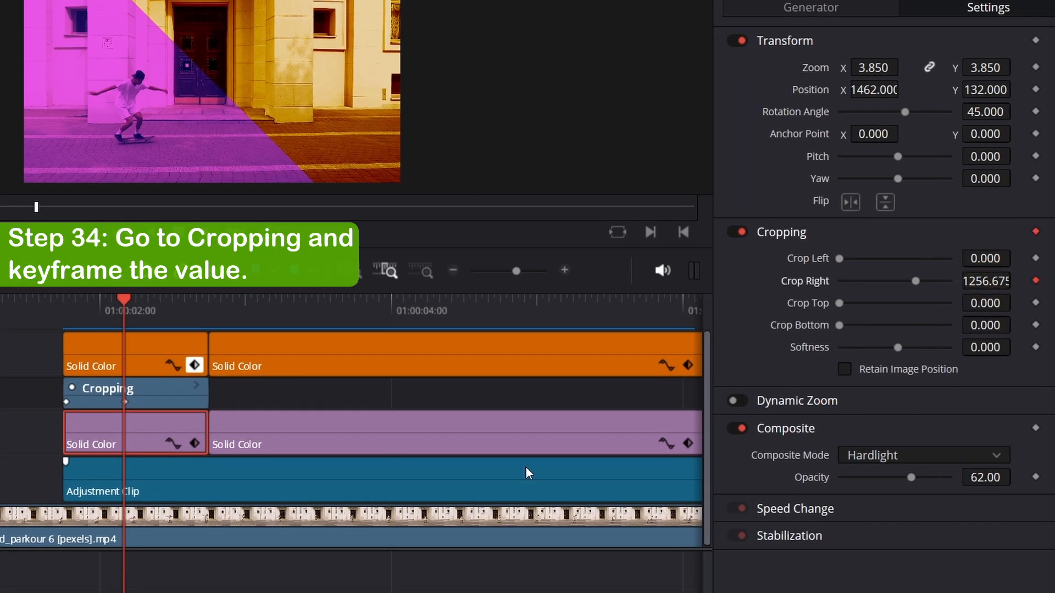
# - Show the first purple segment's keyframes, set its Crop Right to 1532 at the segment's start and play back the animation
pyautogui.click(65, 307)
pyautogui.click(124, 438)
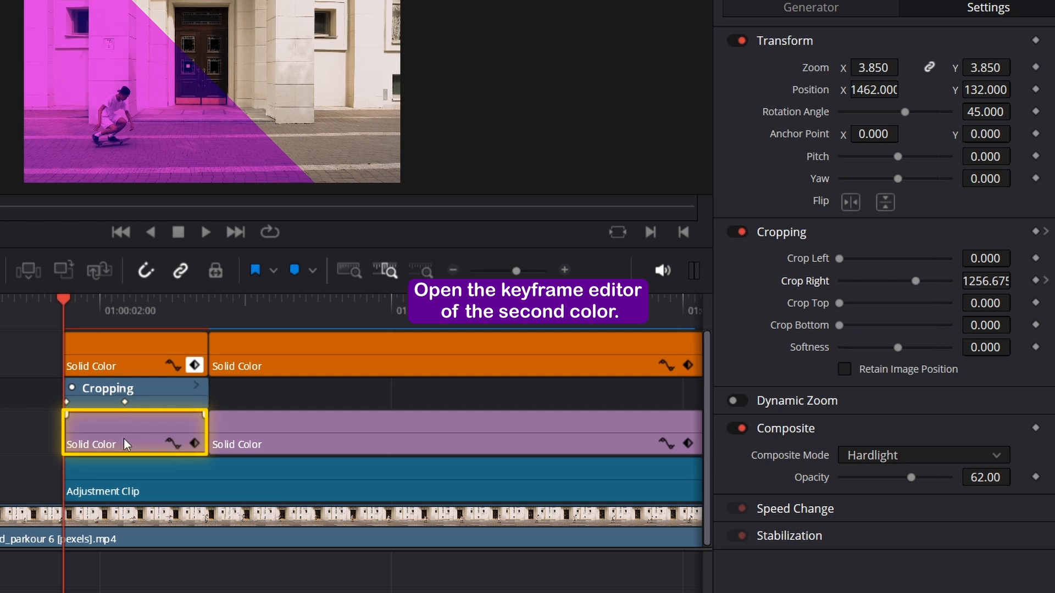
pyautogui.click(194, 443)
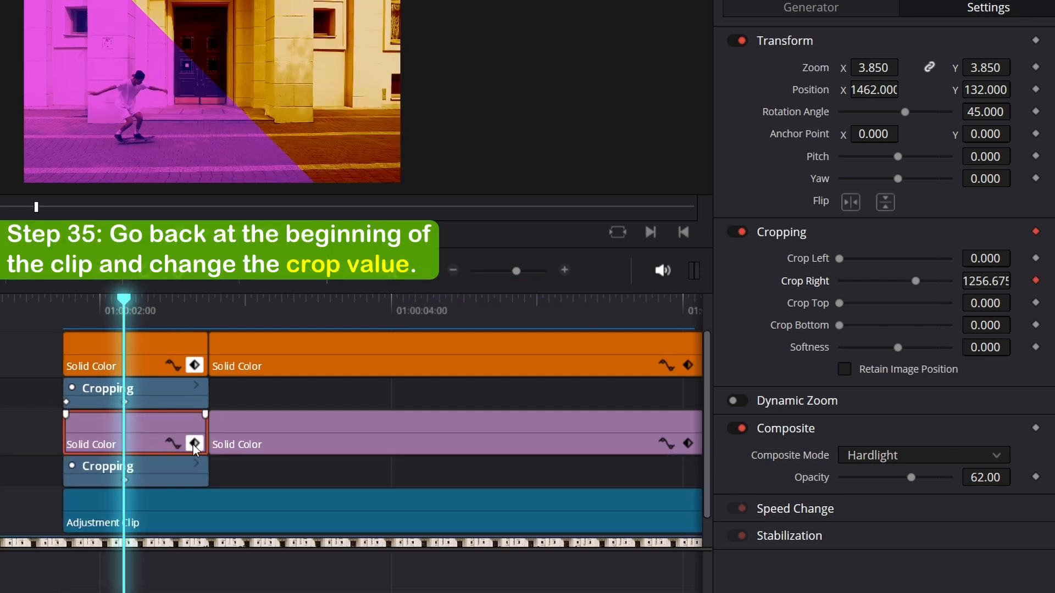
pyautogui.press('Up')
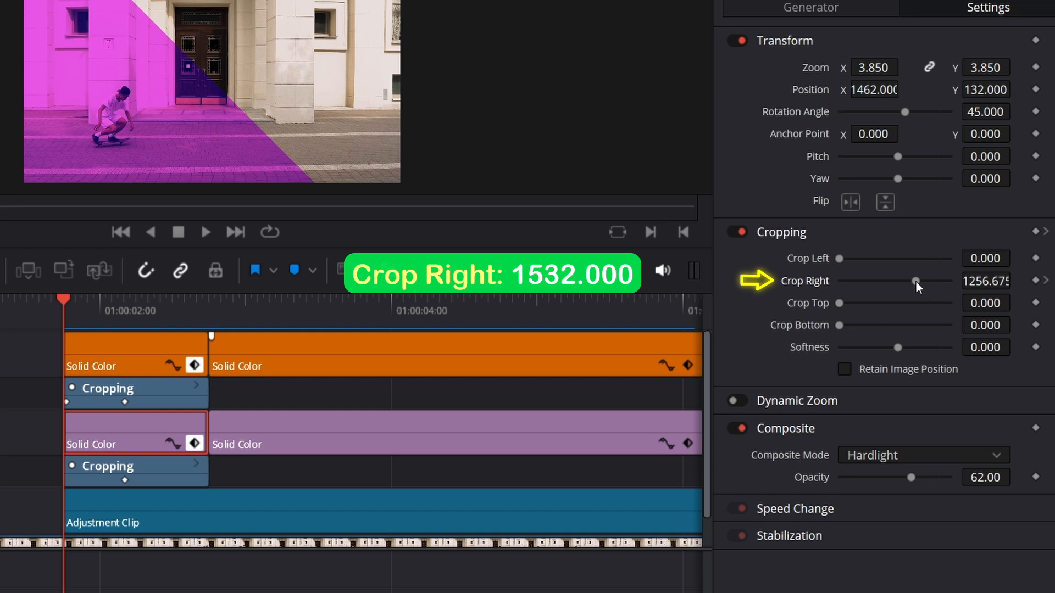
pyautogui.moveTo(915, 281); pyautogui.dragTo(931, 281)
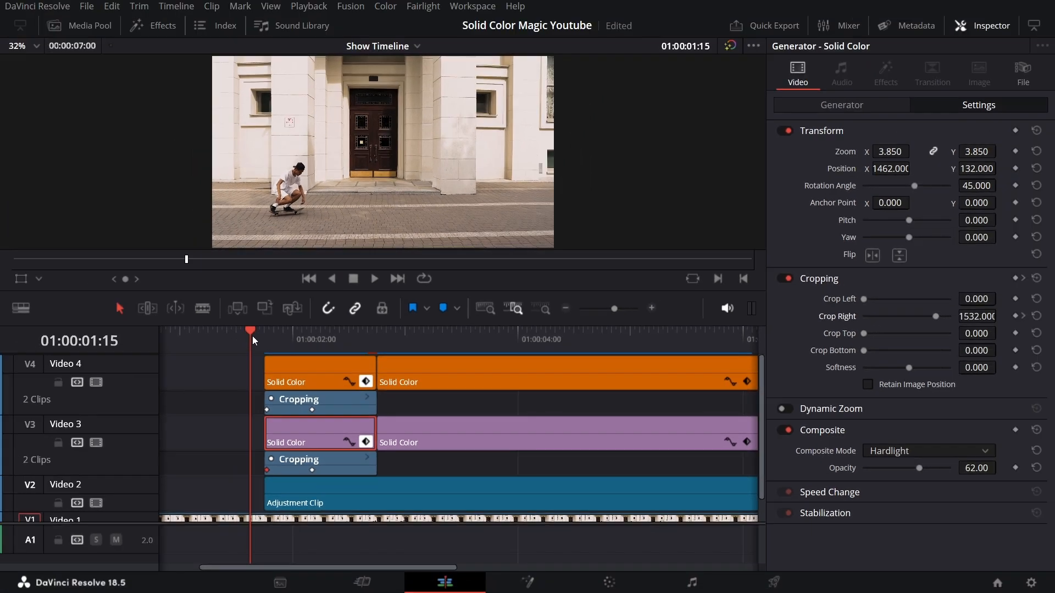
pyautogui.press('space')
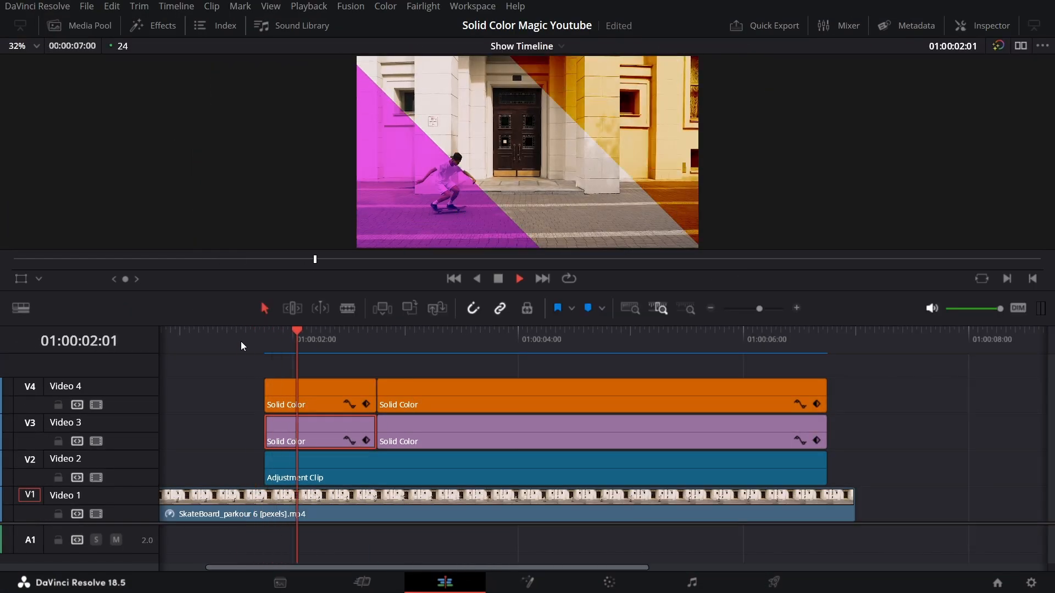
pyautogui.press('space')
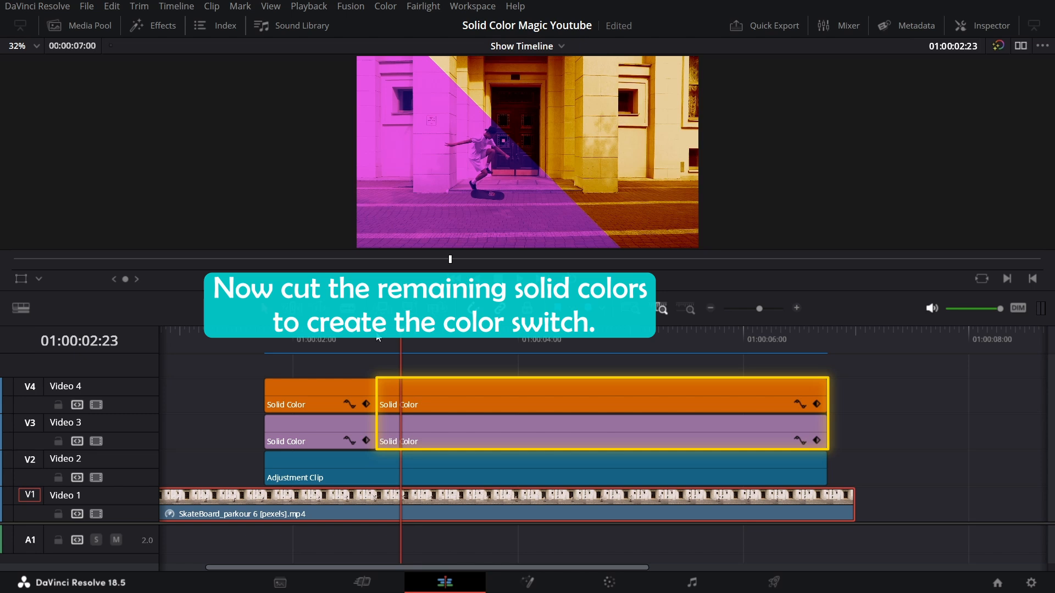
# - Split the remaining orange and purple solids seven frames after the existing cut at 01:00:02:18
pyautogui.click(378, 335)
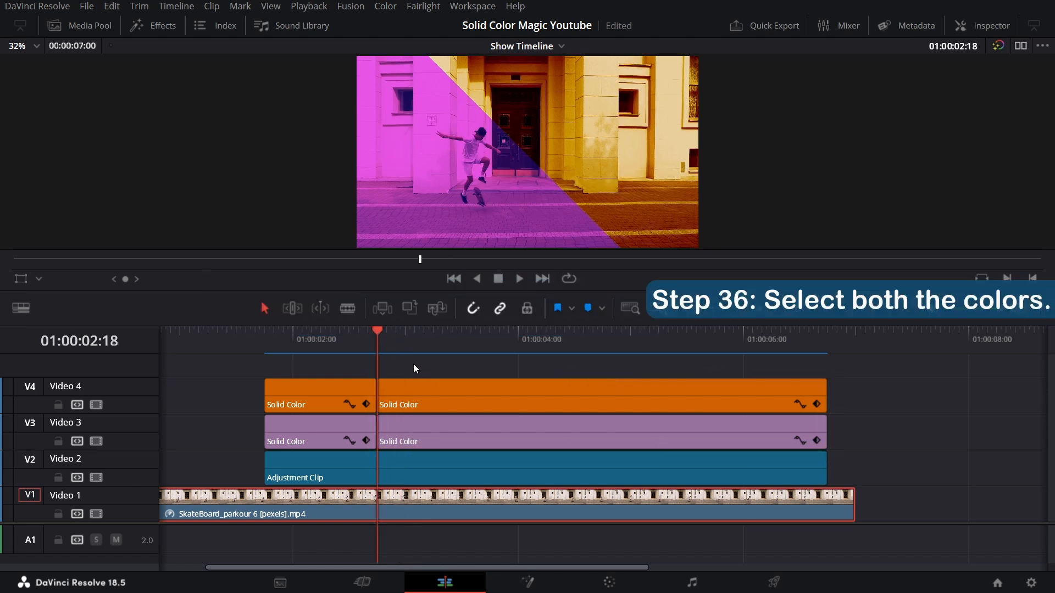
pyautogui.moveTo(413, 363); pyautogui.dragTo(459, 438)
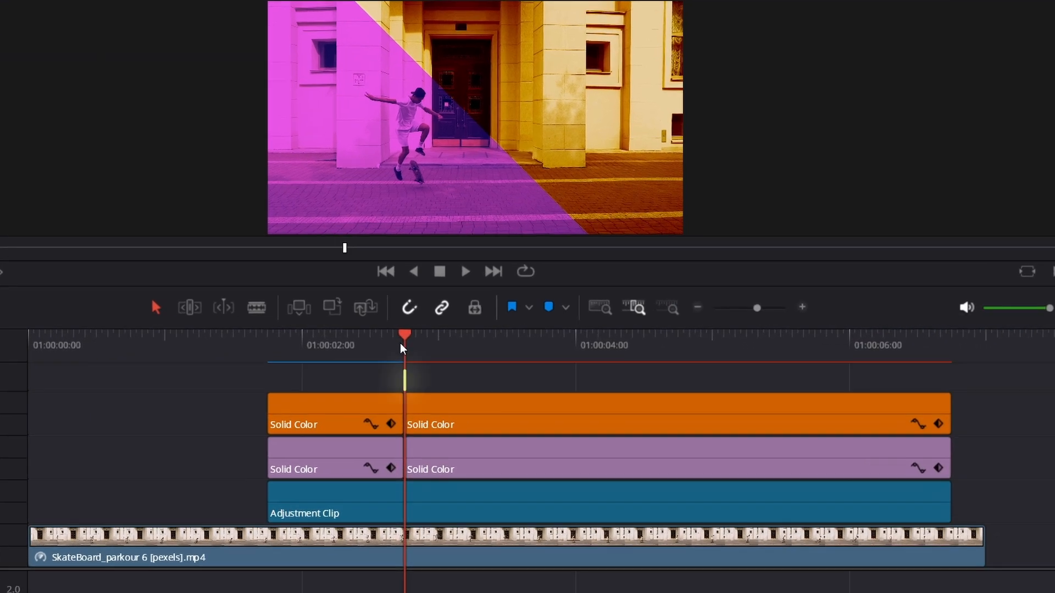
pyautogui.press('Right')
pyautogui.press('Right')
pyautogui.press('Right')
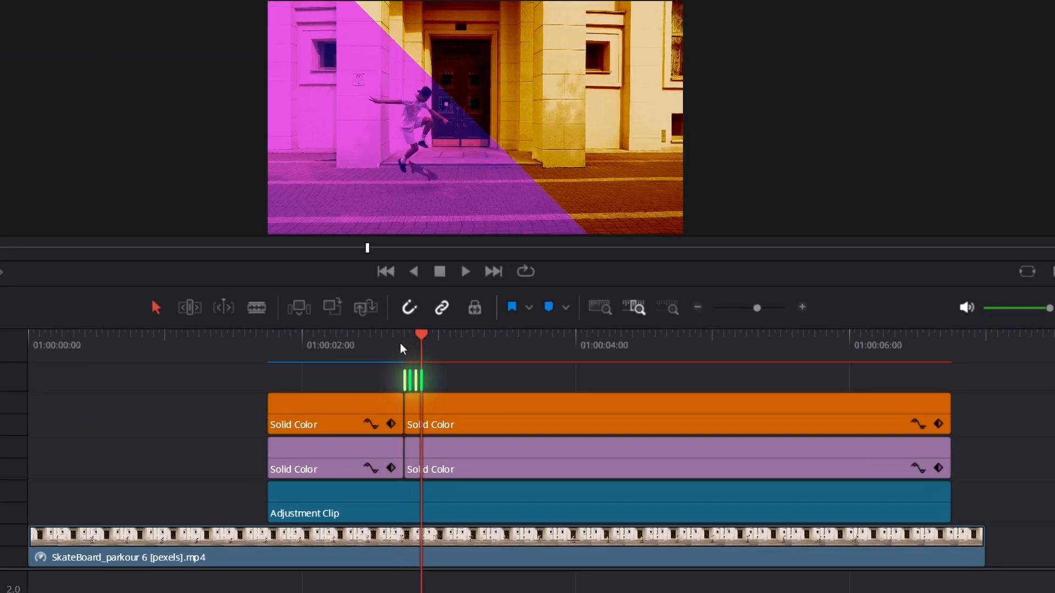
pyautogui.press('Right')
pyautogui.press('Right')
pyautogui.press('Right')
pyautogui.press('Right')
pyautogui.press('Right')
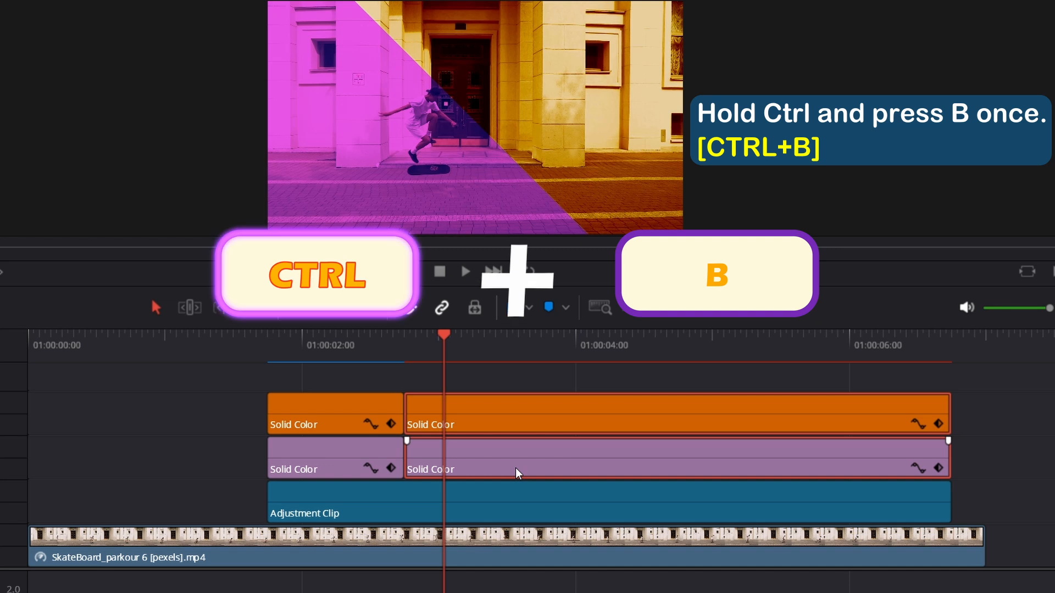
pyautogui.hotkey('ctrl', 'b')
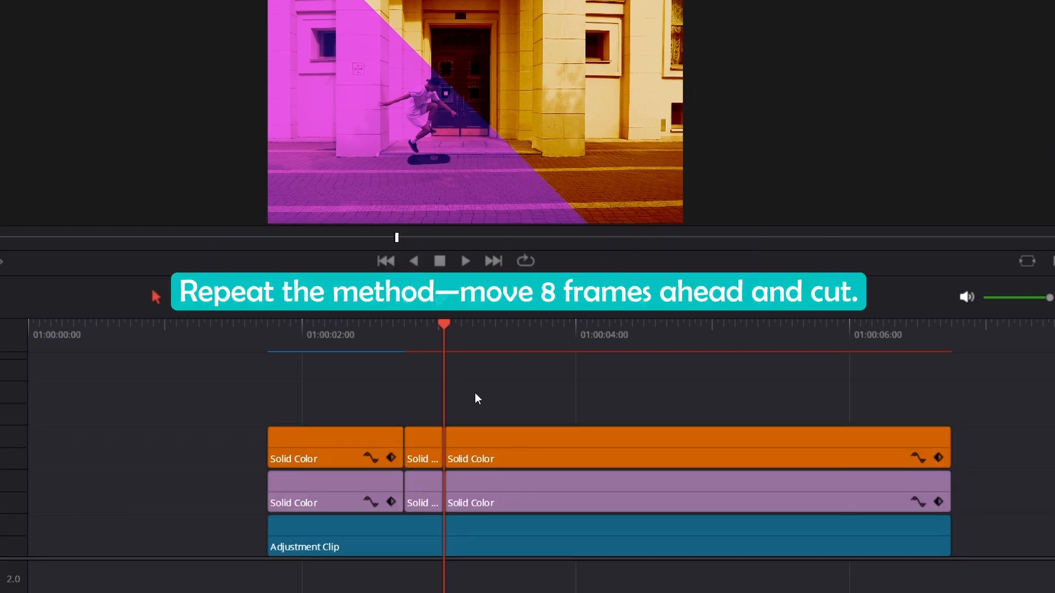
# - Split the remaining orange and purple solids at 01:00:03:08 and move the long remainders forward to leave a gap
pyautogui.press('Right')
pyautogui.press('Right')
pyautogui.press('Right')
pyautogui.press('Right')
pyautogui.press('Right')
pyautogui.press('Right')
pyautogui.press('Right')
pyautogui.press('Right')
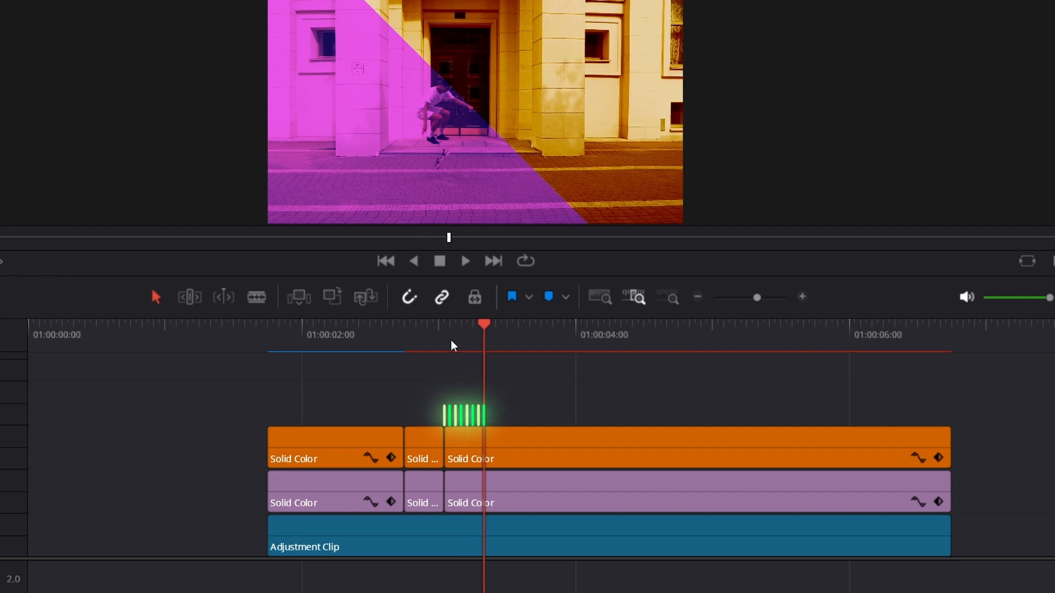
pyautogui.hotkey('ctrl', 'b')
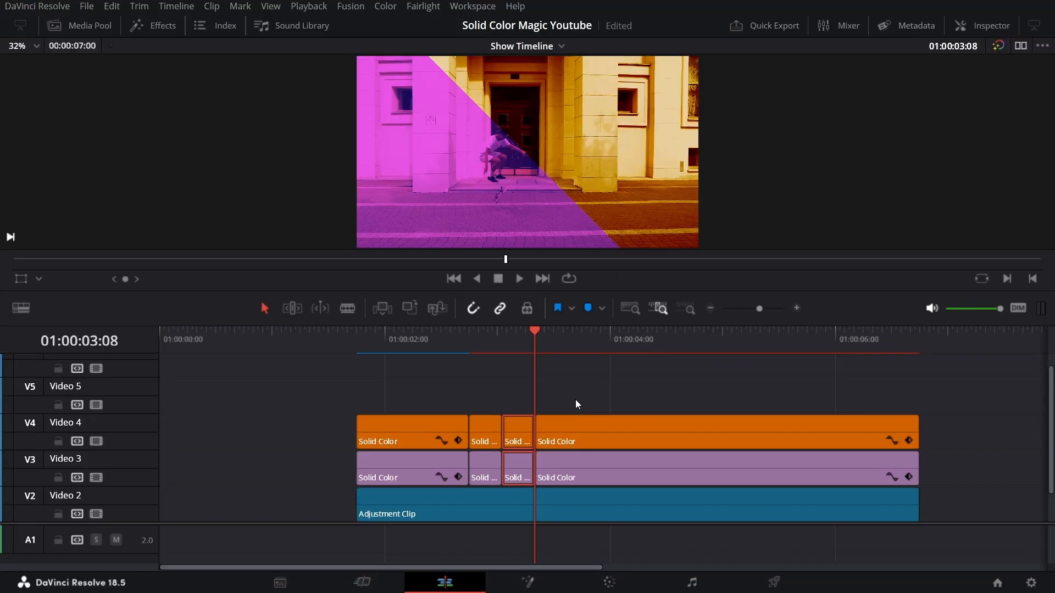
pyautogui.moveTo(604, 476); pyautogui.dragTo(661, 475)
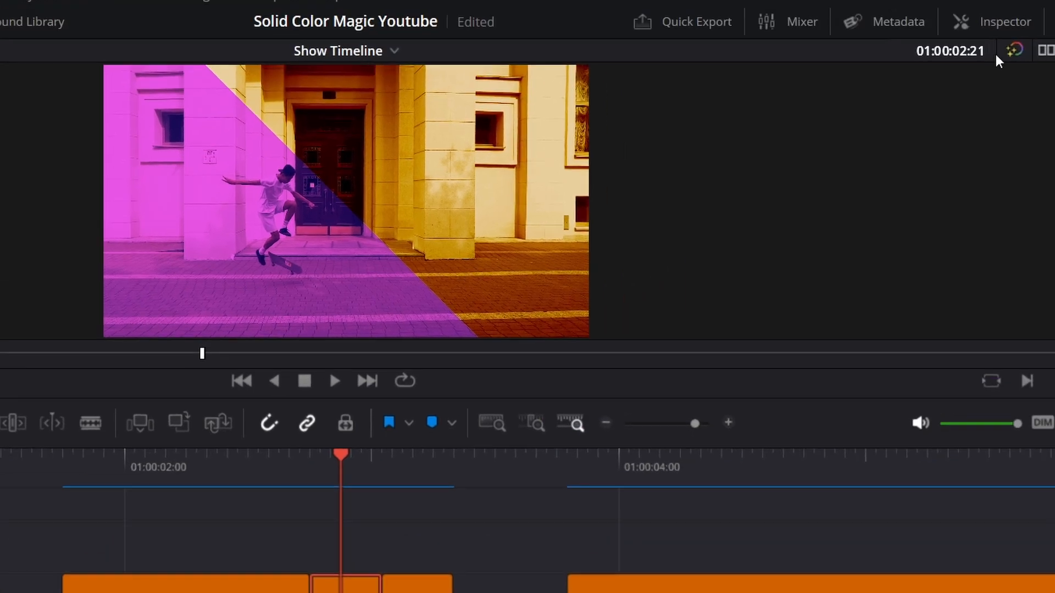
# - Change the generator colour of the short orange segment starting at 01:00:02:18 to purple #8100b8
pyautogui.click(971, 24)
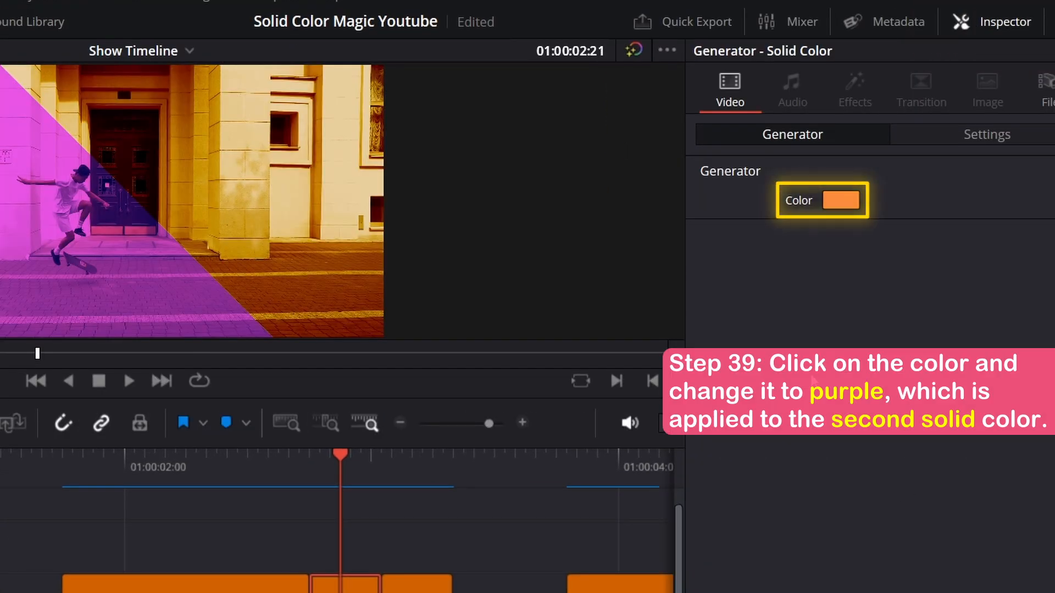
pyautogui.click(830, 200)
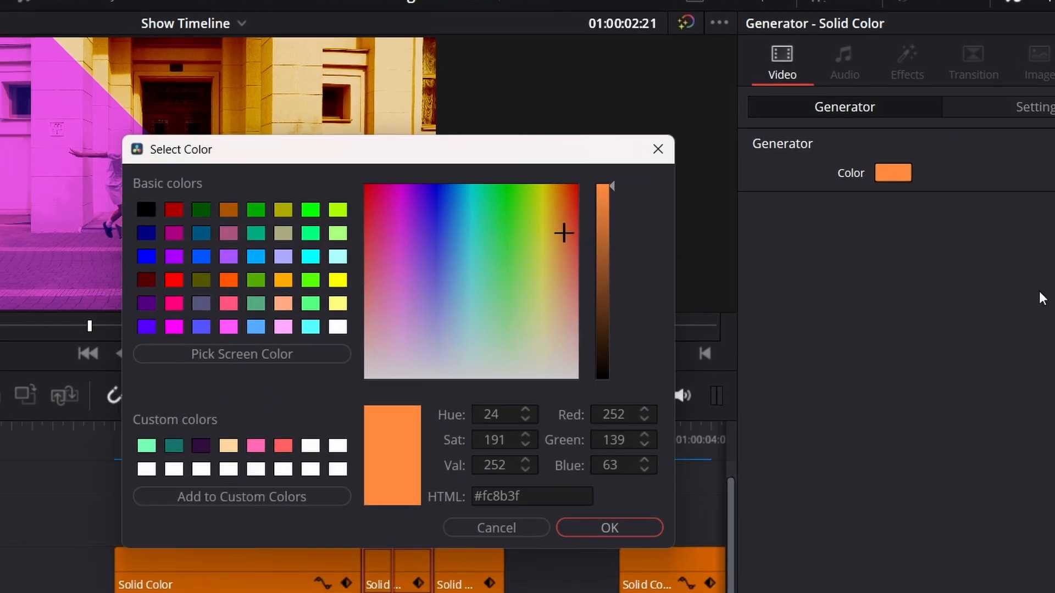
pyautogui.tripleClick(538, 499)
pyautogui.write('#8100b8')
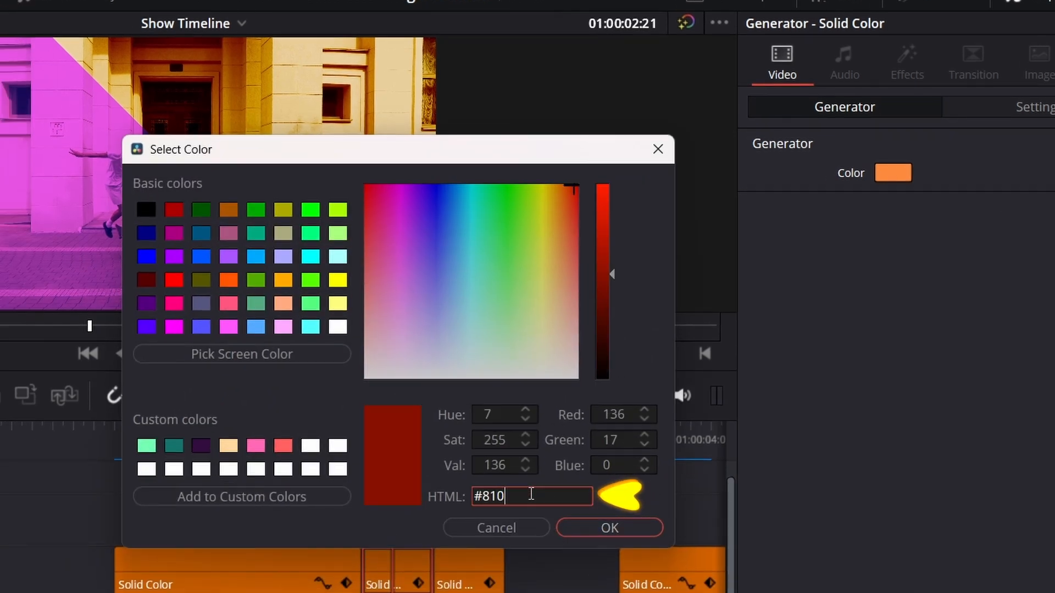
pyautogui.click(640, 525)
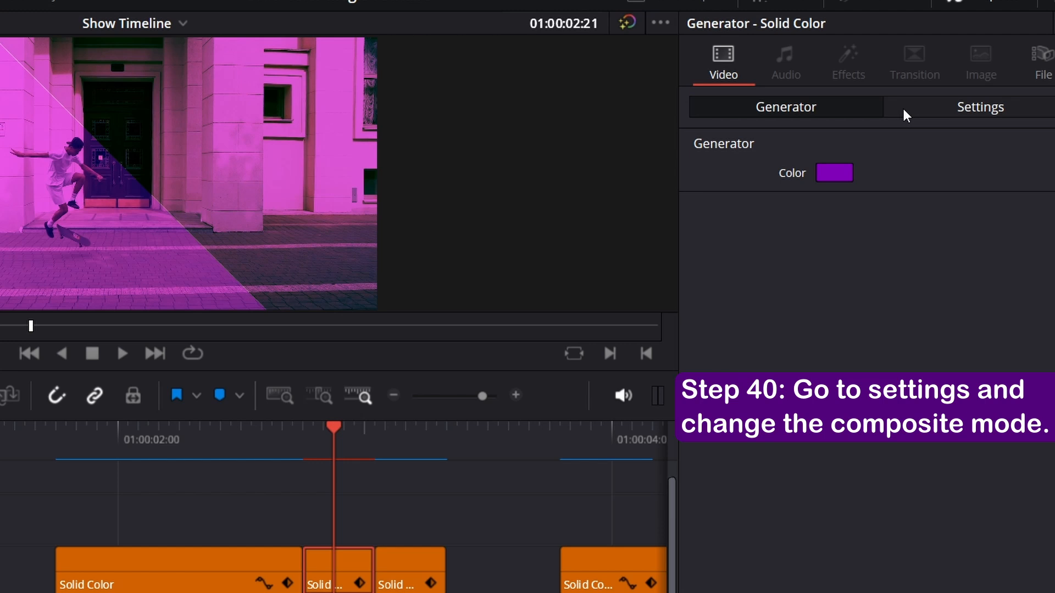
# - Set the composite mode of the recoloured short segment on Video 4 to Hardlight
pyautogui.click(904, 108)
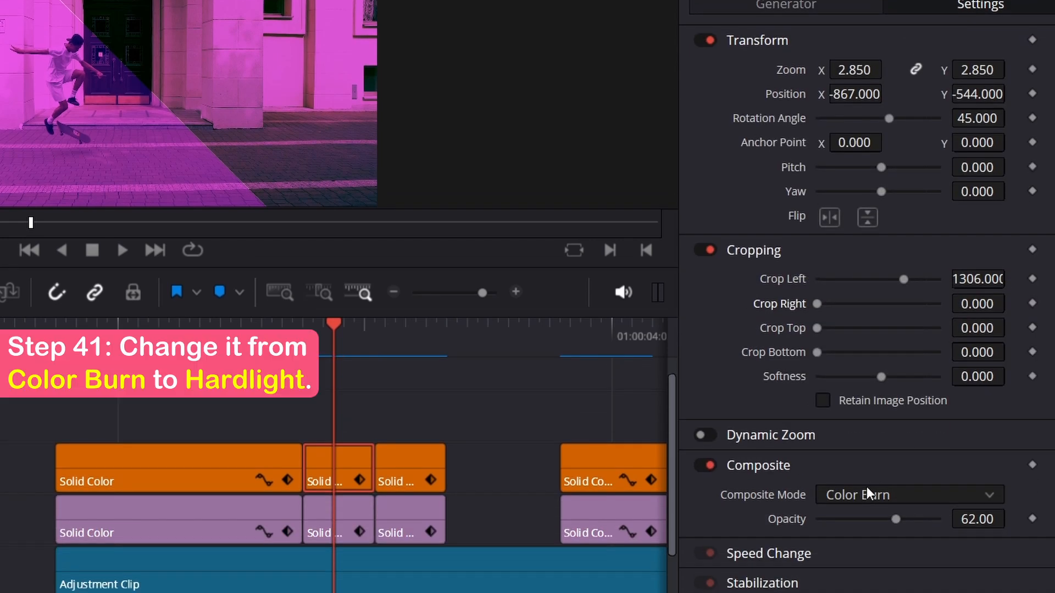
pyautogui.click(866, 489)
pyautogui.scroll(-3, 866, 482)
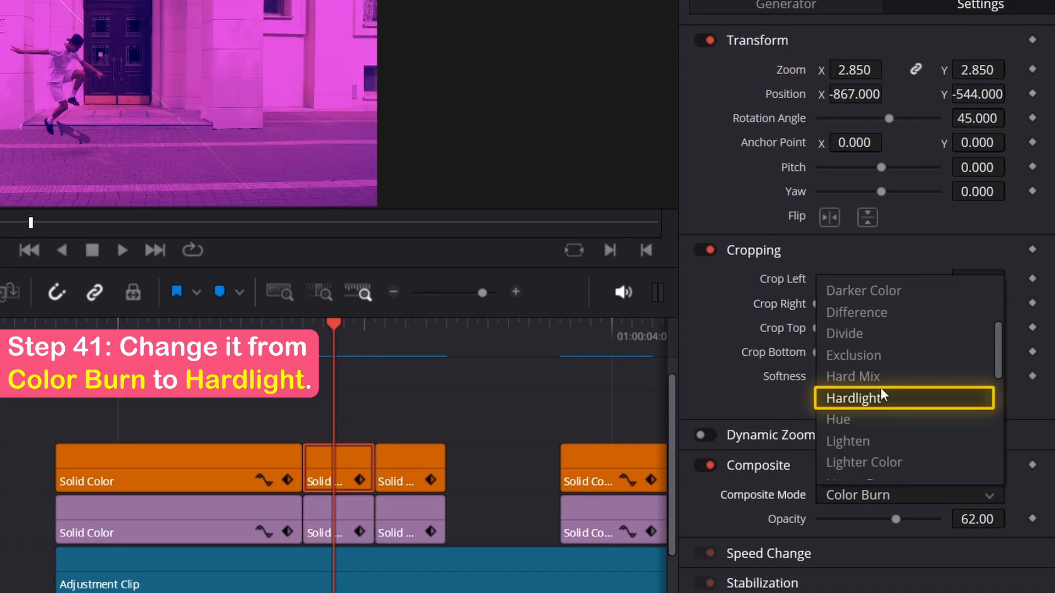
pyautogui.click(880, 391)
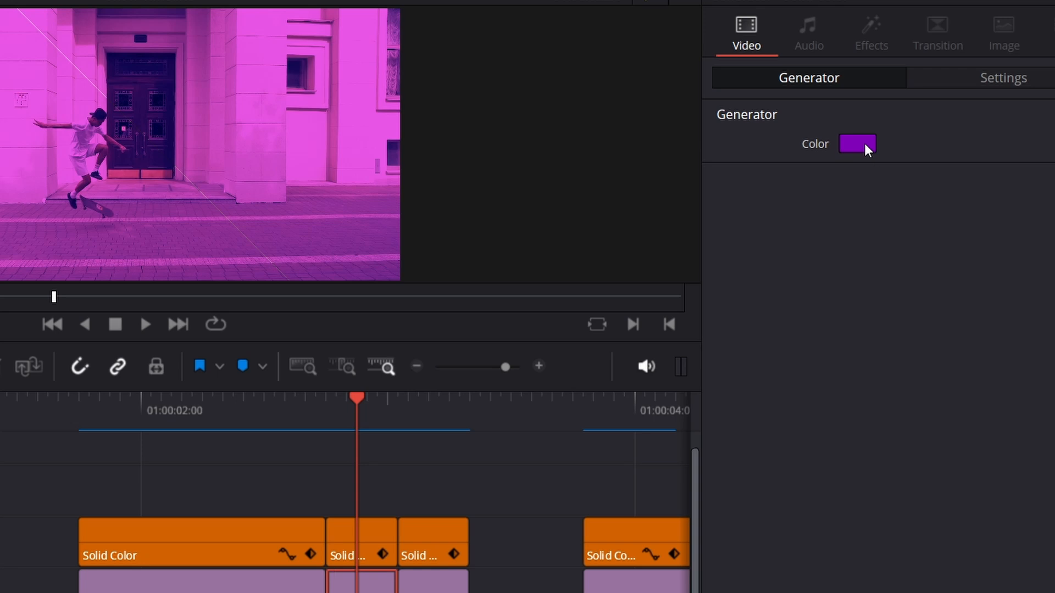
# - Change the generator colour of the short segment below it on Video 3 to orange #fc8b3f
pyautogui.click(875, 151)
pyautogui.doubleClick(596, 463)
pyautogui.press('BackSpace')
pyautogui.write('f')
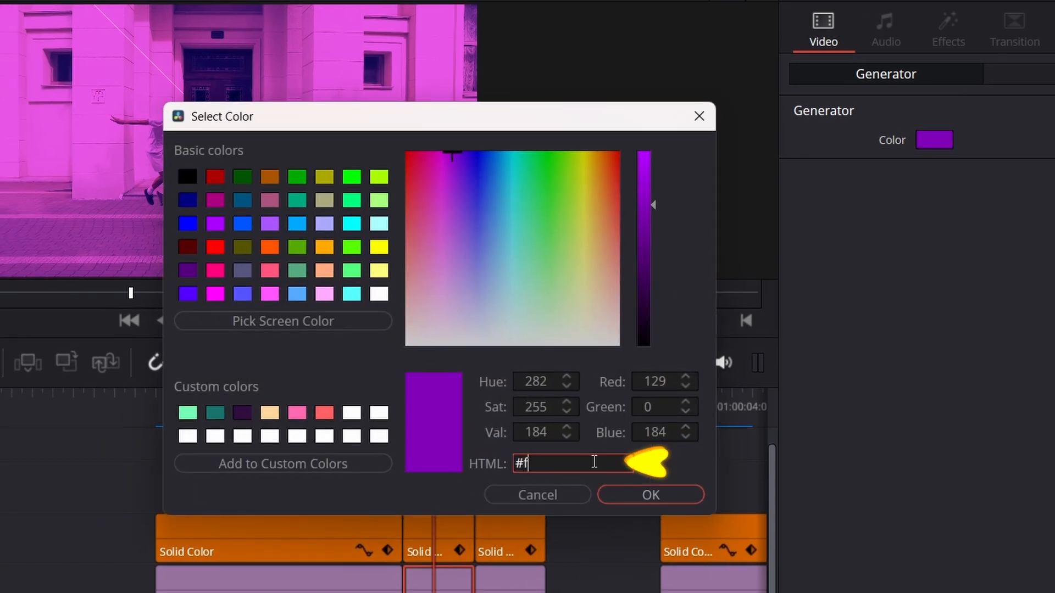
pyautogui.write('c8b3f')
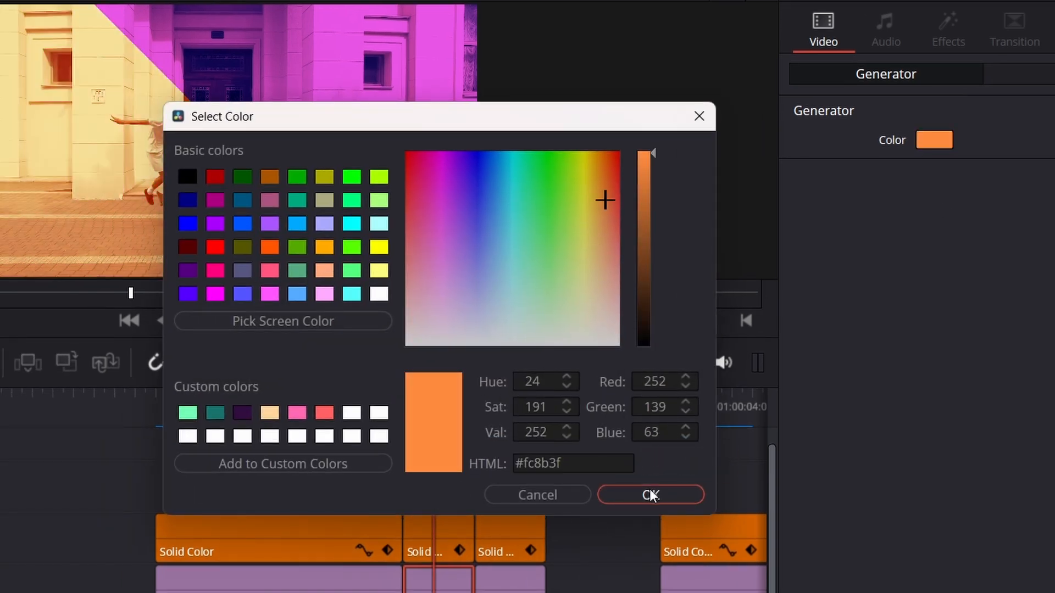
pyautogui.click(650, 495)
# - Set the composite mode of the recoloured short segment on Video 3 to Color Burn
pyautogui.click(1034, 73)
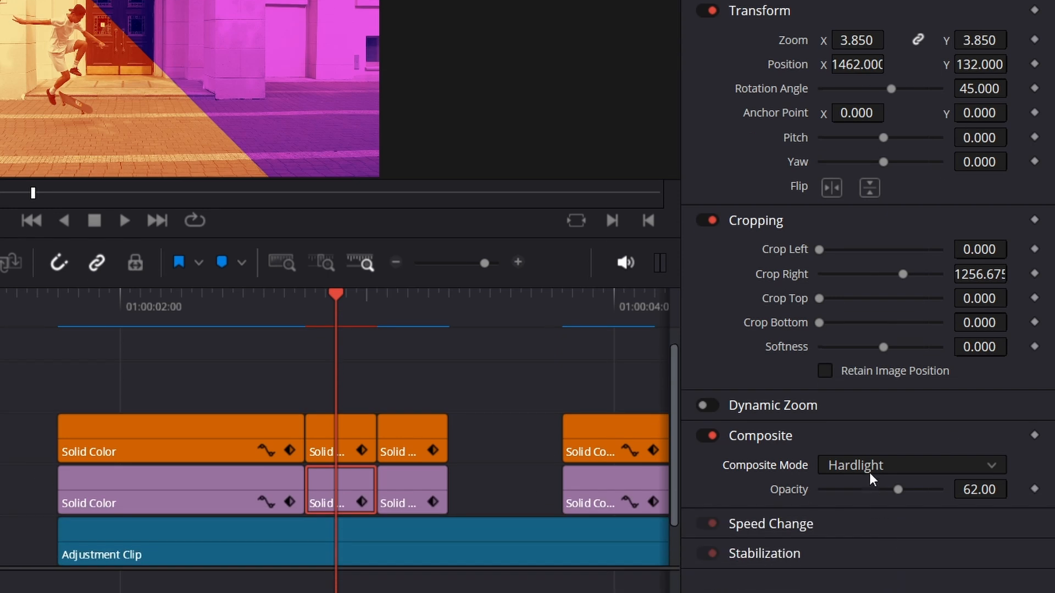
pyautogui.click(870, 473)
pyautogui.scroll(3, 866, 417)
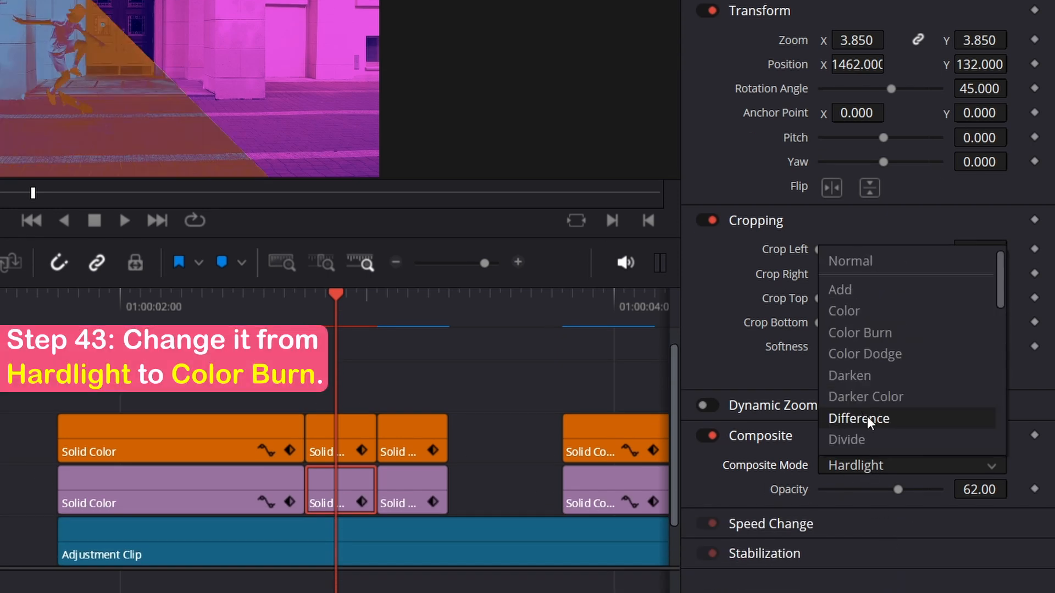
pyautogui.click(880, 338)
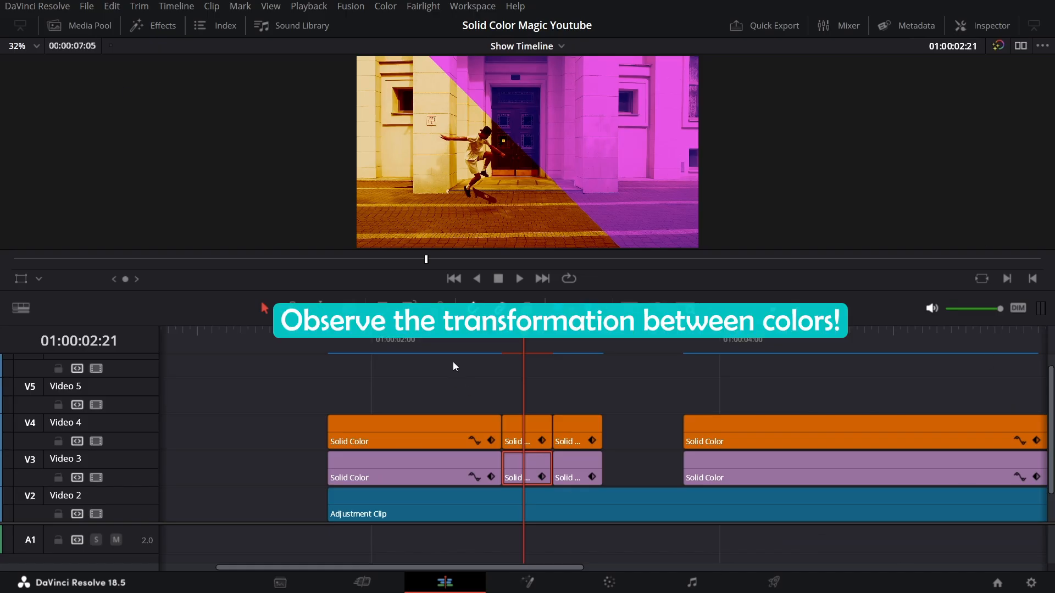
# - Preview the colour switch, then duplicate the colour-swapped pair on Video 3 and 4 directly after the following short pair, inside the gap
pyautogui.click(456, 344)
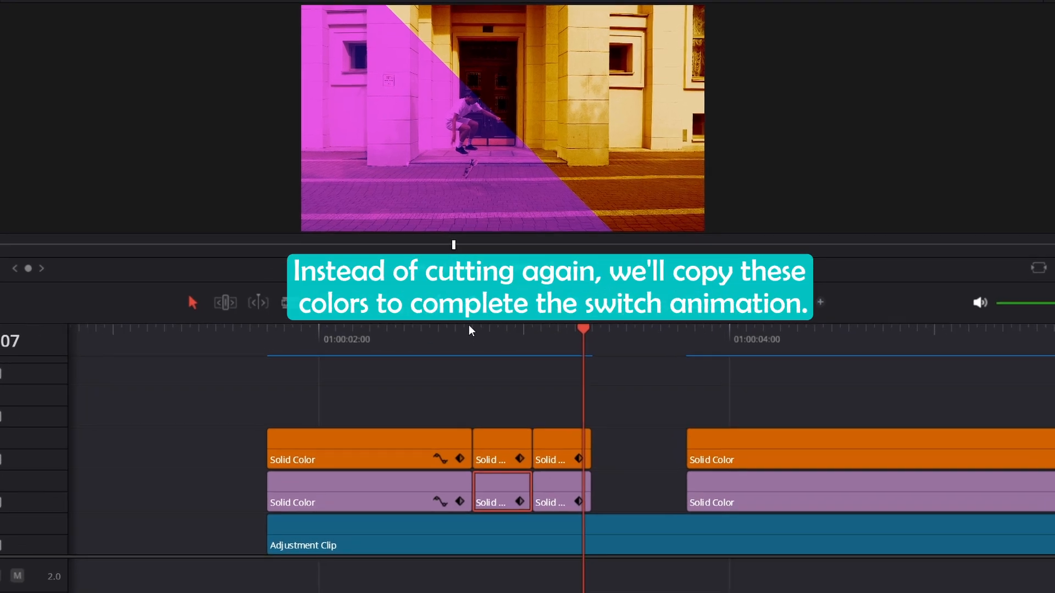
pyautogui.click(563, 530)
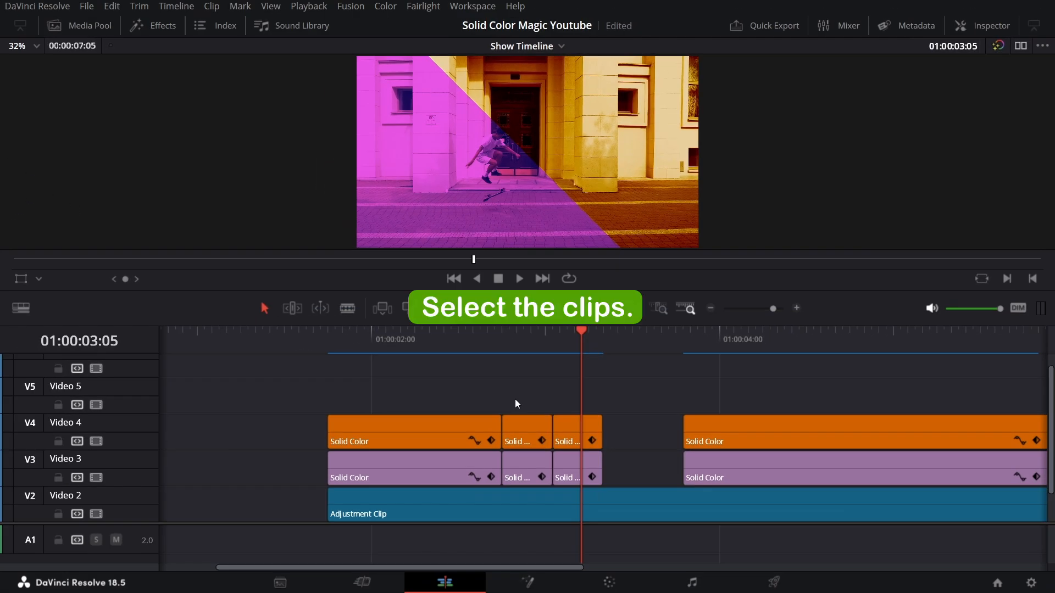
pyautogui.moveTo(488, 391); pyautogui.dragTo(525, 471)
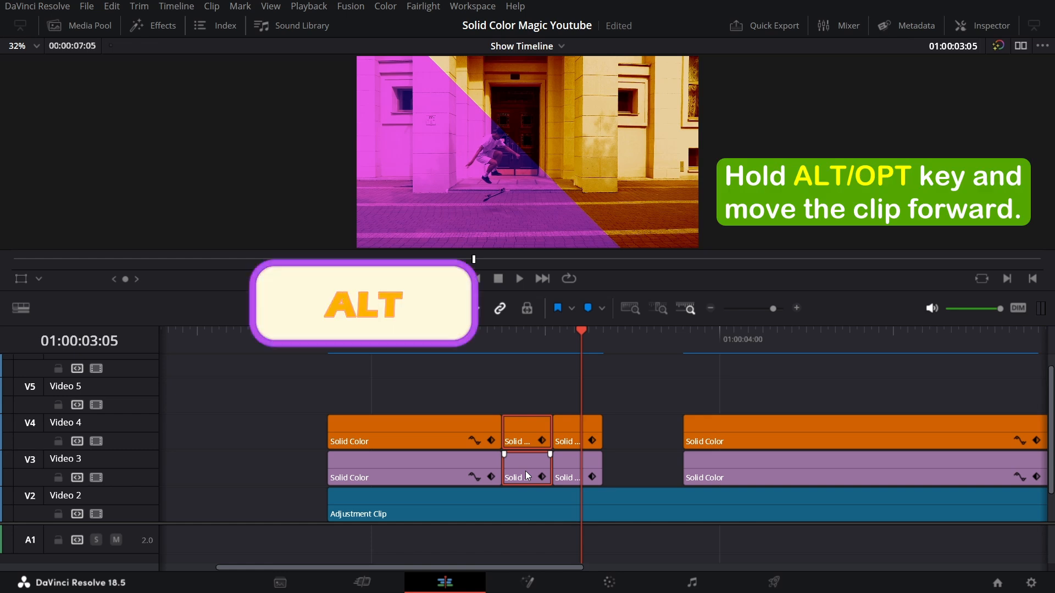
pyautogui.moveTo(525, 470); pyautogui.dragTo(628, 463)
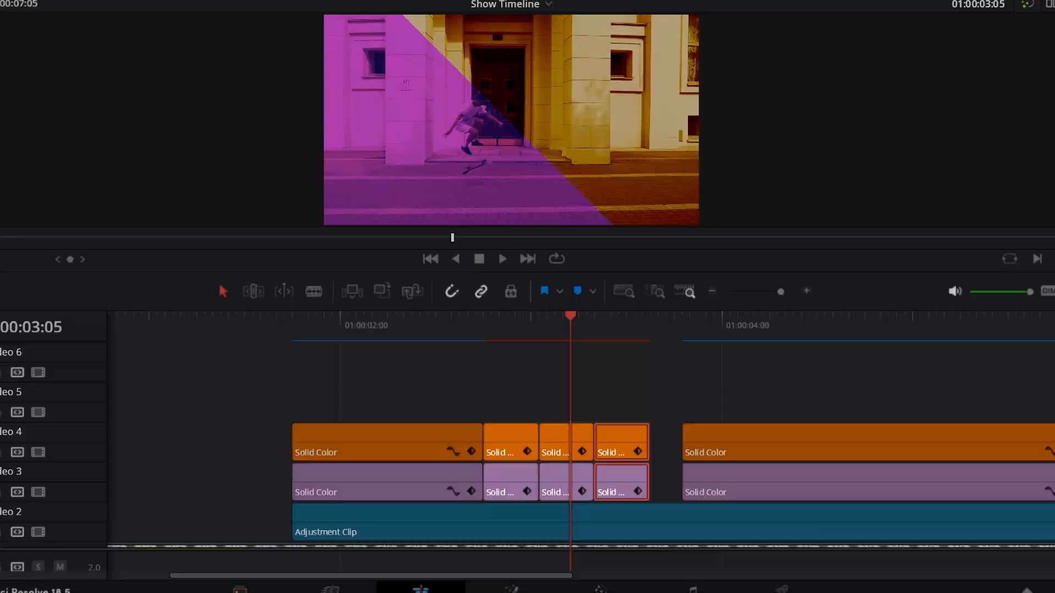
# - Play back the alternating short colour segments to review the colour switches
pyautogui.press('space')
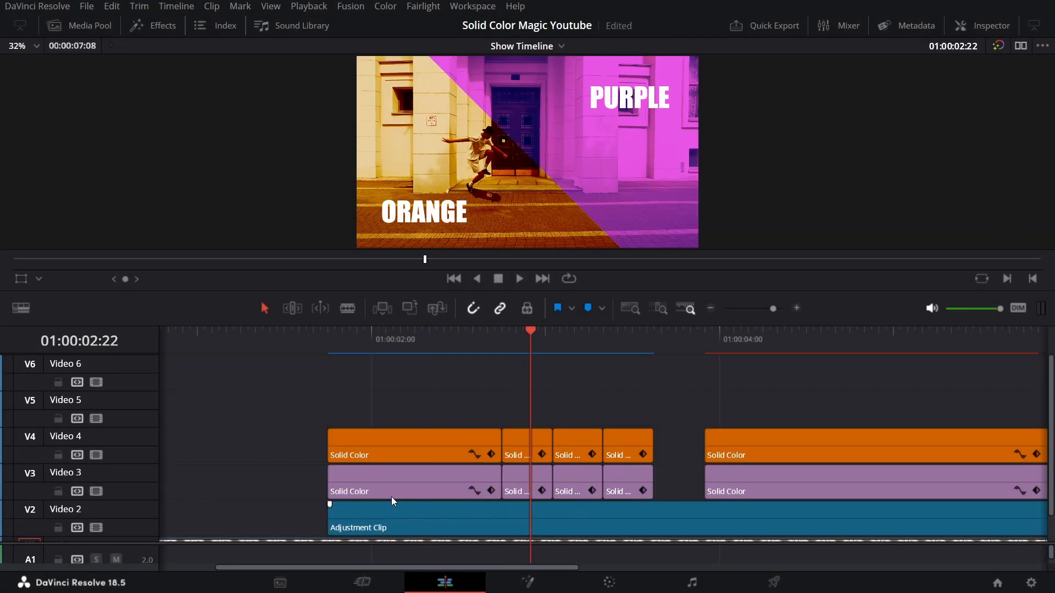
pyautogui.press('space')
pyautogui.press('space')
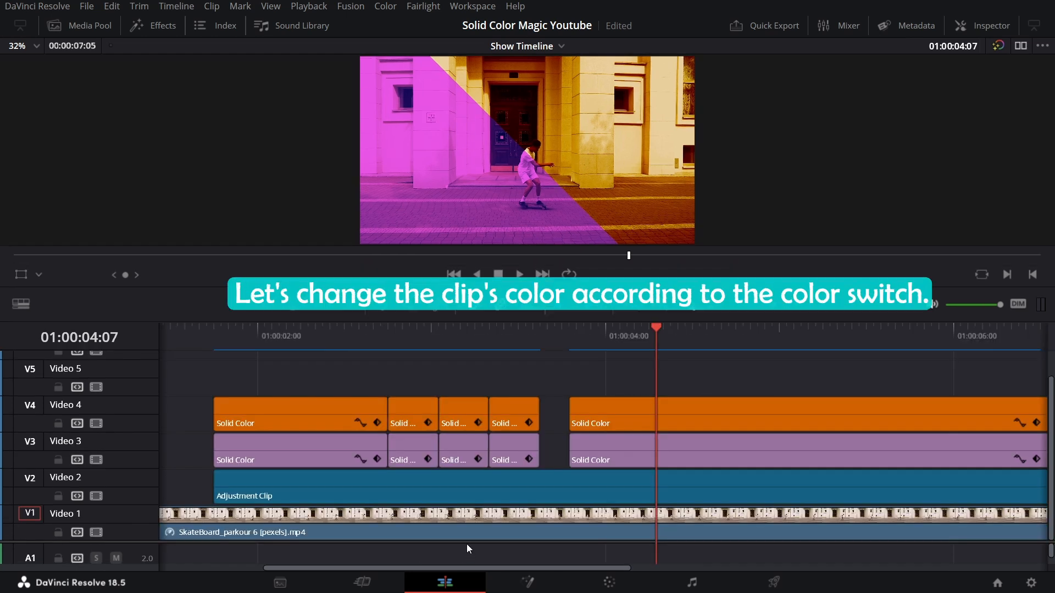
pyautogui.moveTo(466, 541); pyautogui.dragTo(468, 540)
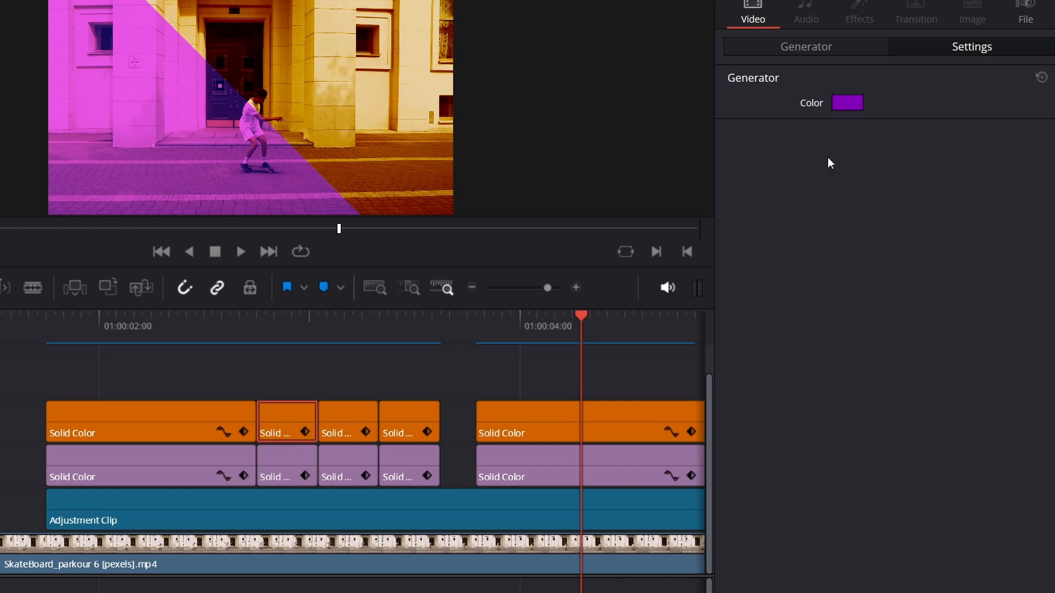
# - Set the clip colours of the first colour-swapped short pair to Purple on Video 4 and Orange on Video 3
pyautogui.rightClick(286, 430)
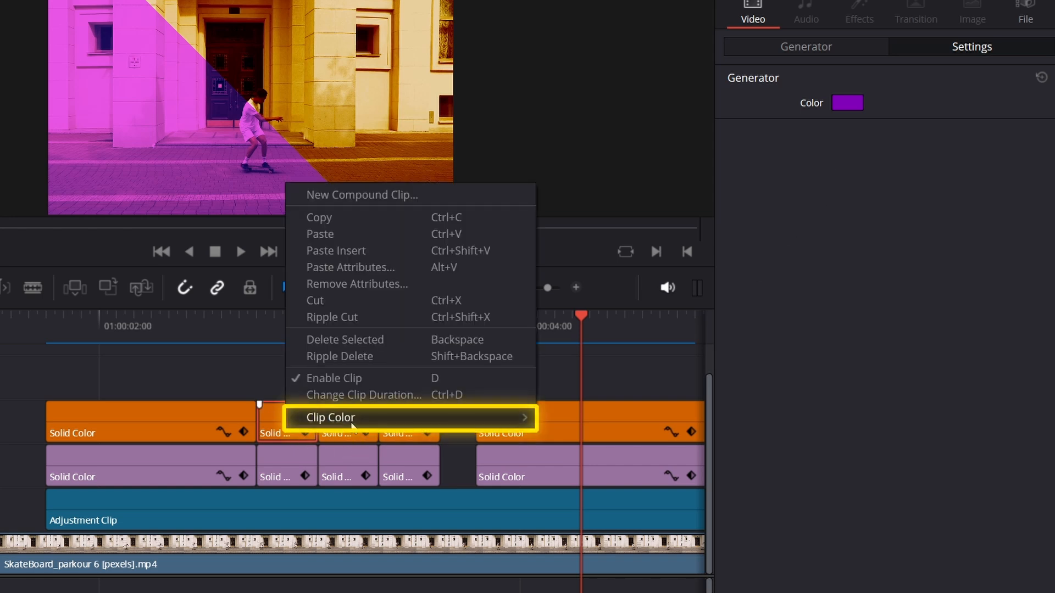
pyautogui.moveTo(353, 426)
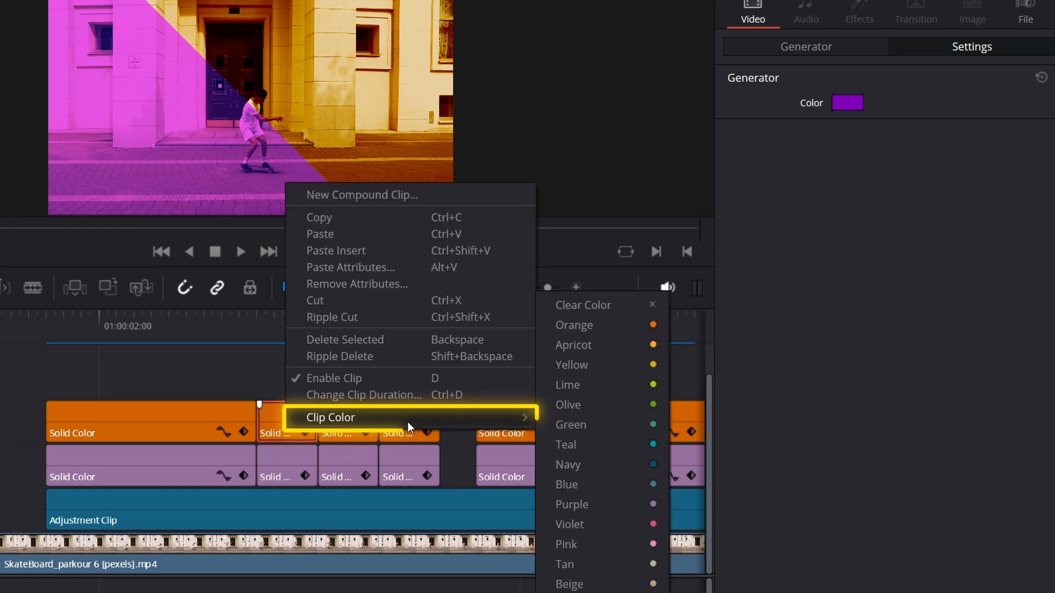
pyautogui.click(579, 508)
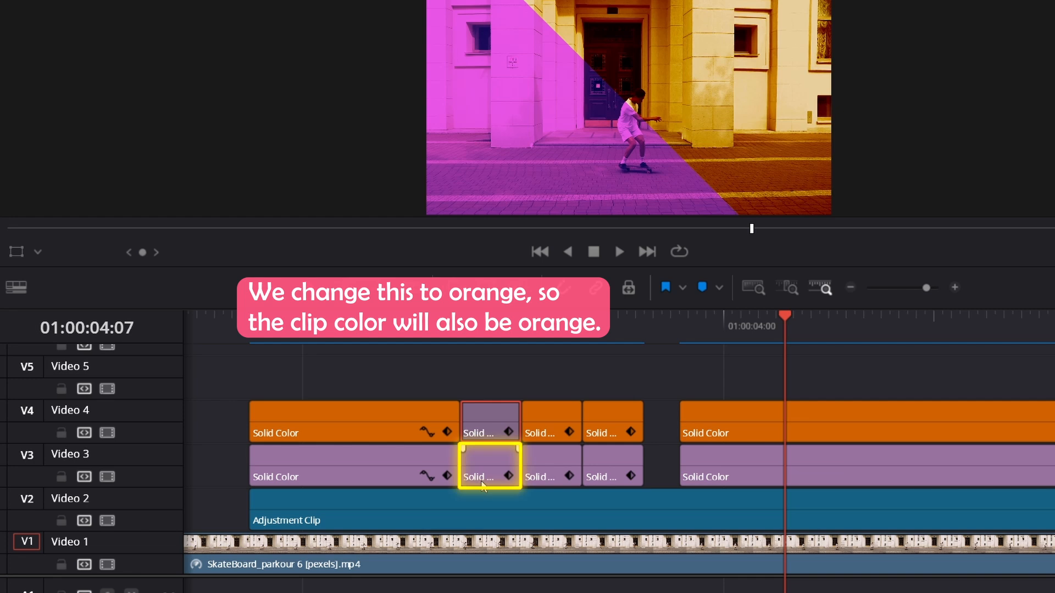
pyautogui.click(483, 470)
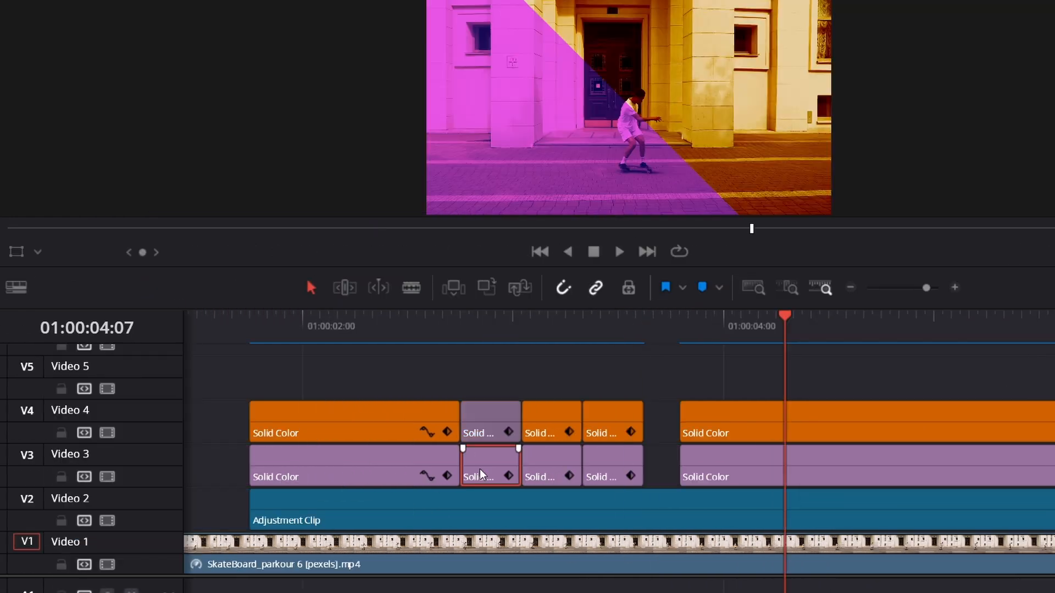
pyautogui.rightClick(314, 469)
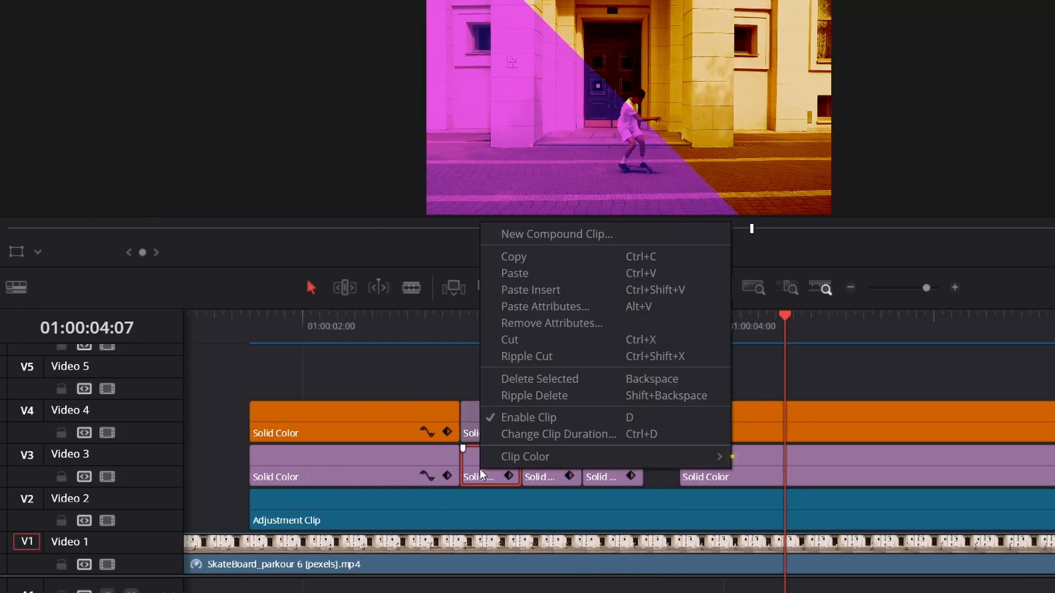
pyautogui.moveTo(452, 459)
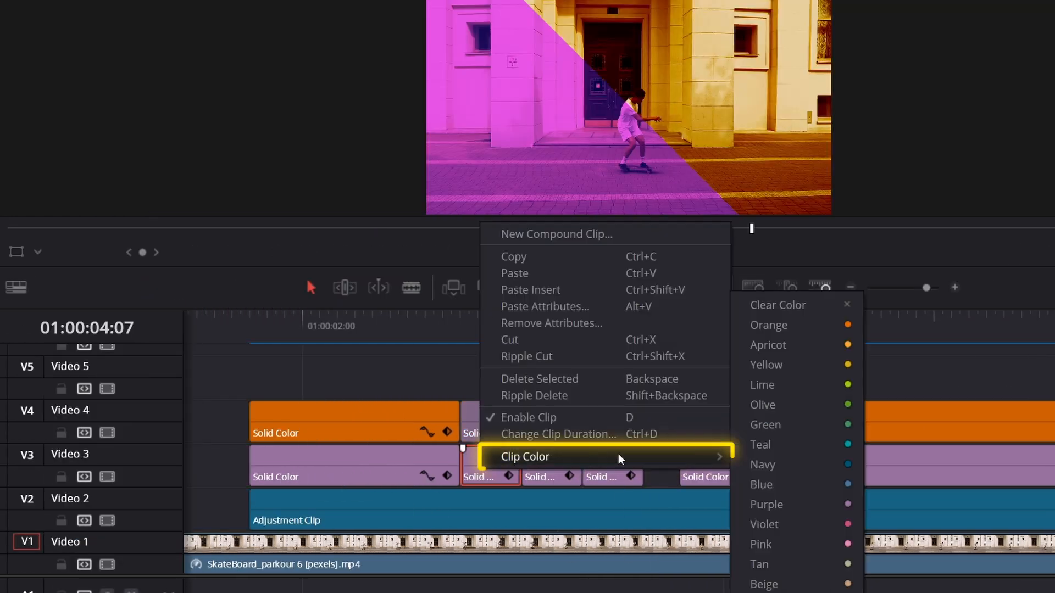
pyautogui.click(780, 325)
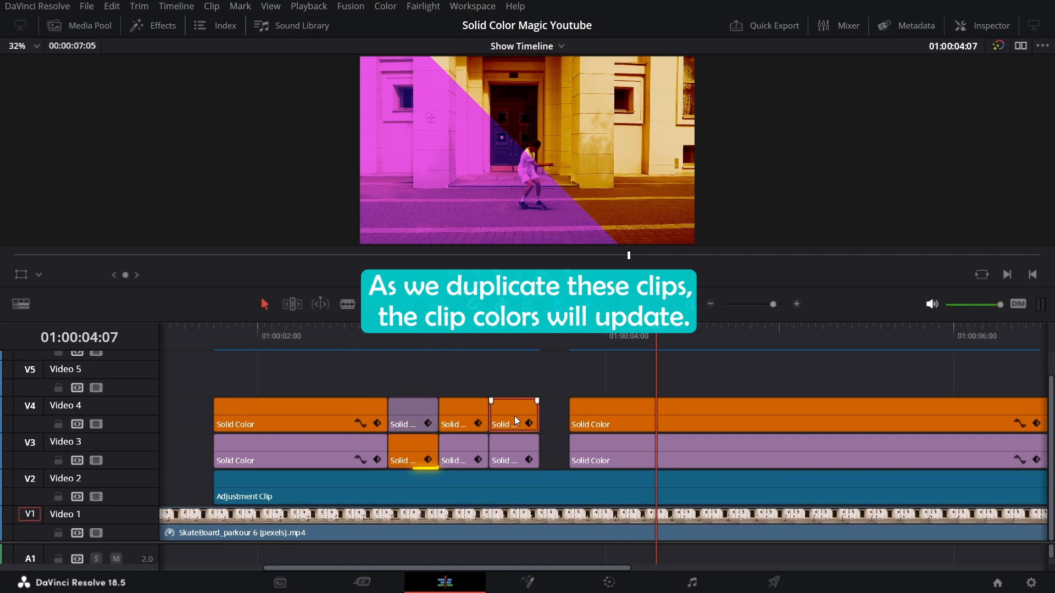
# - Set the clip colours of the duplicated pair just before the gap to Purple on Video 4 and Orange on Video 3
pyautogui.rightClick(515, 420)
pyautogui.moveTo(614, 408)
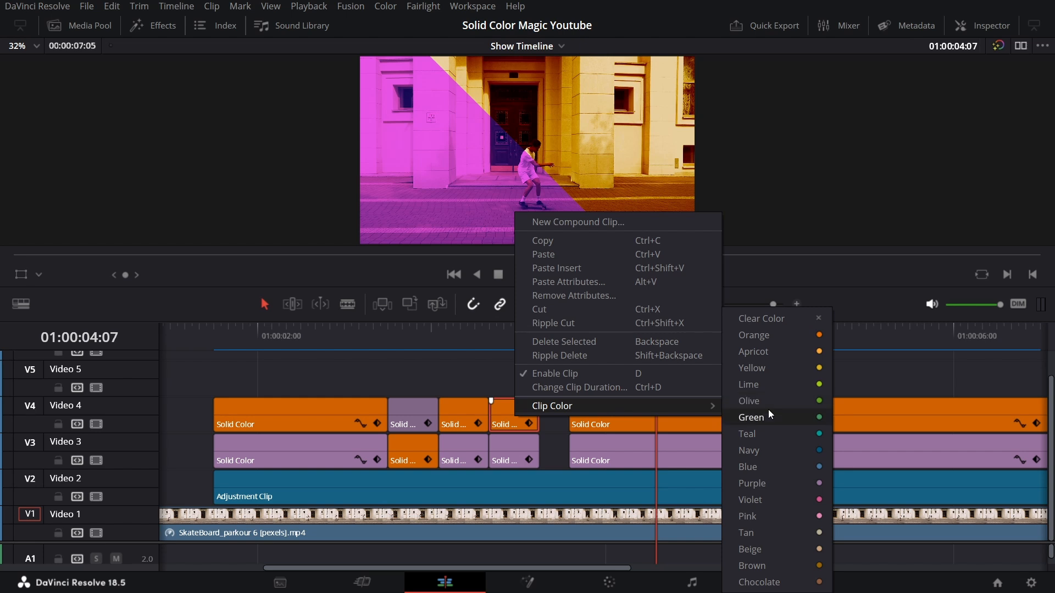
pyautogui.click(758, 483)
pyautogui.rightClick(506, 459)
pyautogui.moveTo(694, 450)
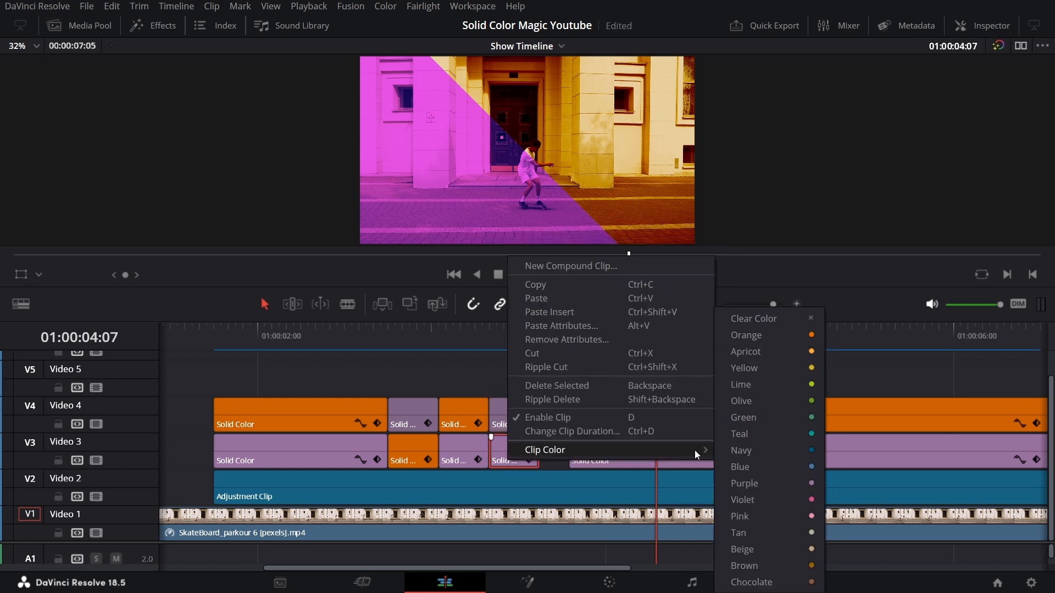
pyautogui.click(759, 336)
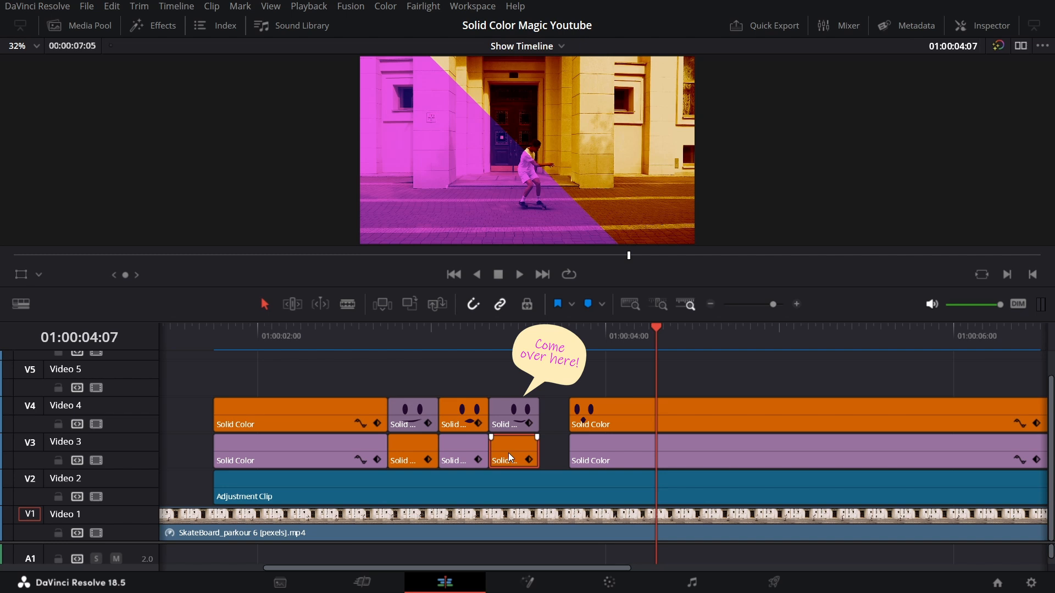
# - Move the long Solid Color pair on Video 3 and 4 back against the last short pair, closing the gap
pyautogui.moveTo(572, 390); pyautogui.dragTo(594, 460)
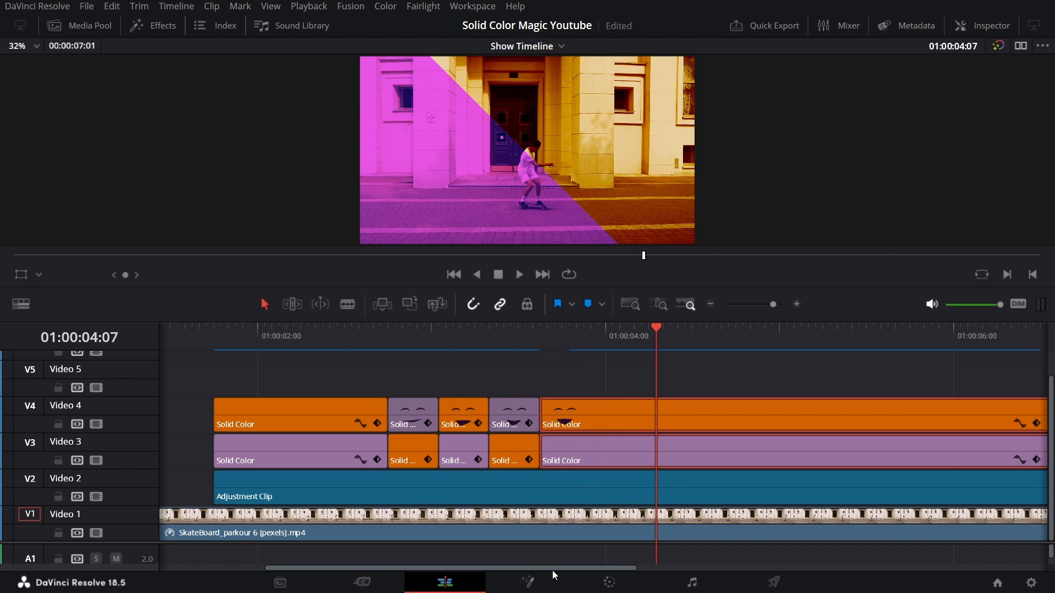
pyautogui.click(207, 378)
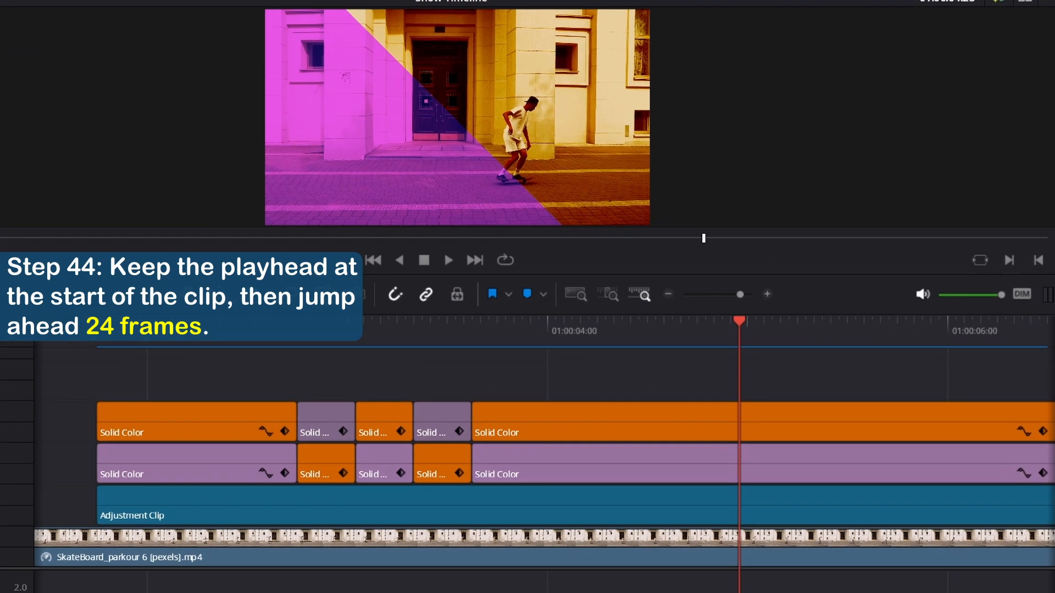
# - Split the long Solid Color pair on Video 3 and 4 at 34 frames after its start, delete the remainder and preview
pyautogui.click(474, 324)
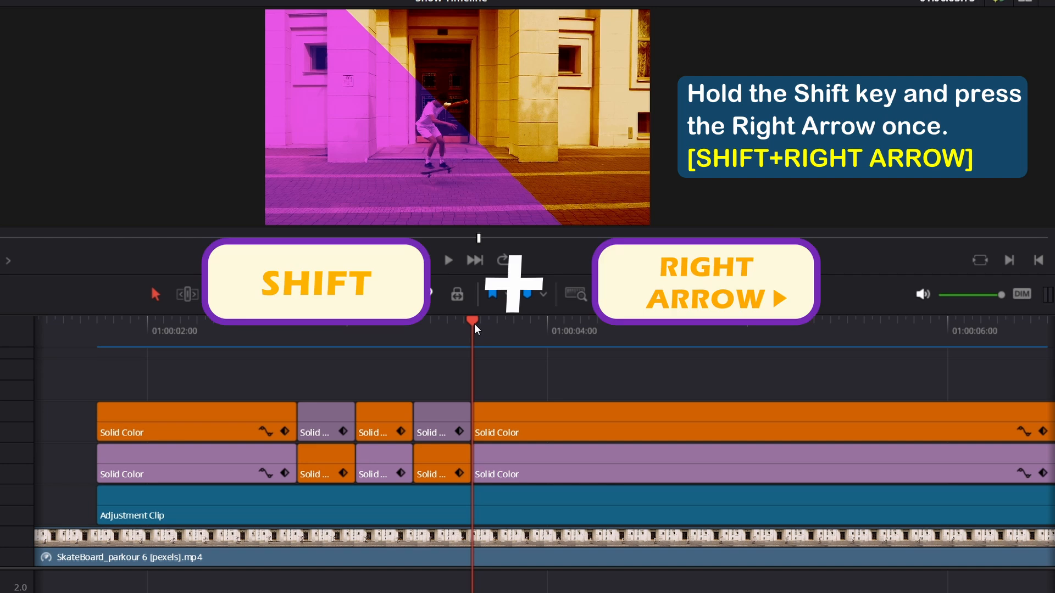
pyautogui.hotkey('shift', 'Right')
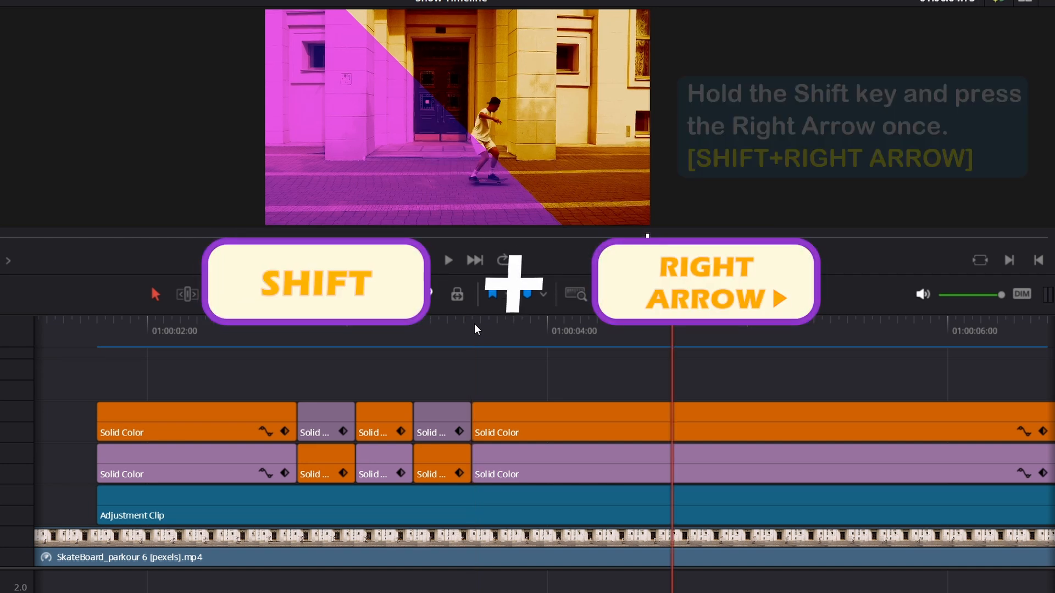
pyautogui.press('Right')
pyautogui.press('Right')
pyautogui.press('Right')
pyautogui.press('Right')
pyautogui.press('Right')
pyautogui.press('Right')
pyautogui.press('Right')
pyautogui.press('Right')
pyautogui.press('Right')
pyautogui.press('Right')
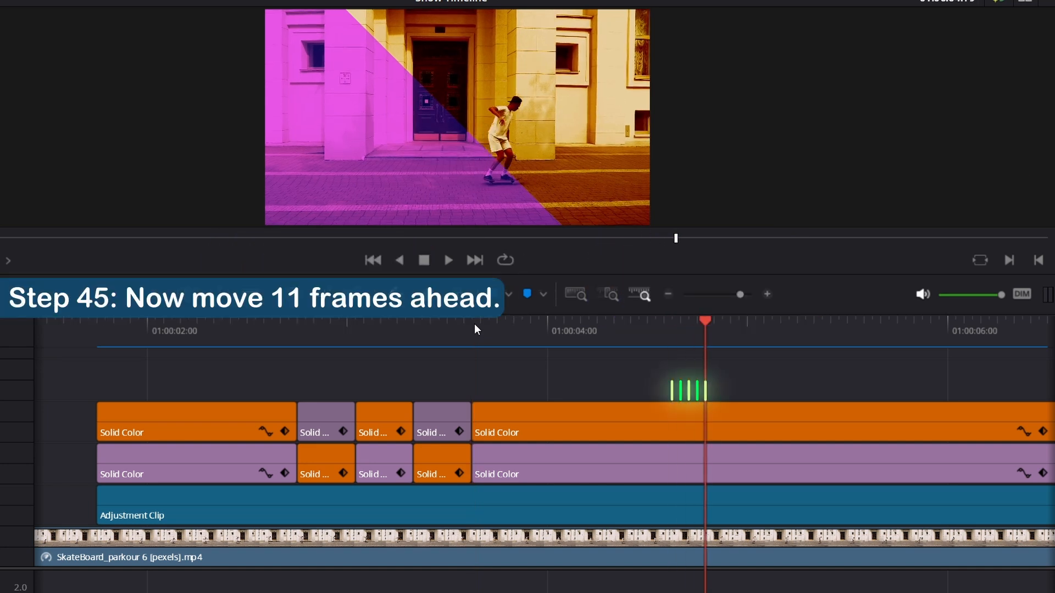
pyautogui.click(638, 398)
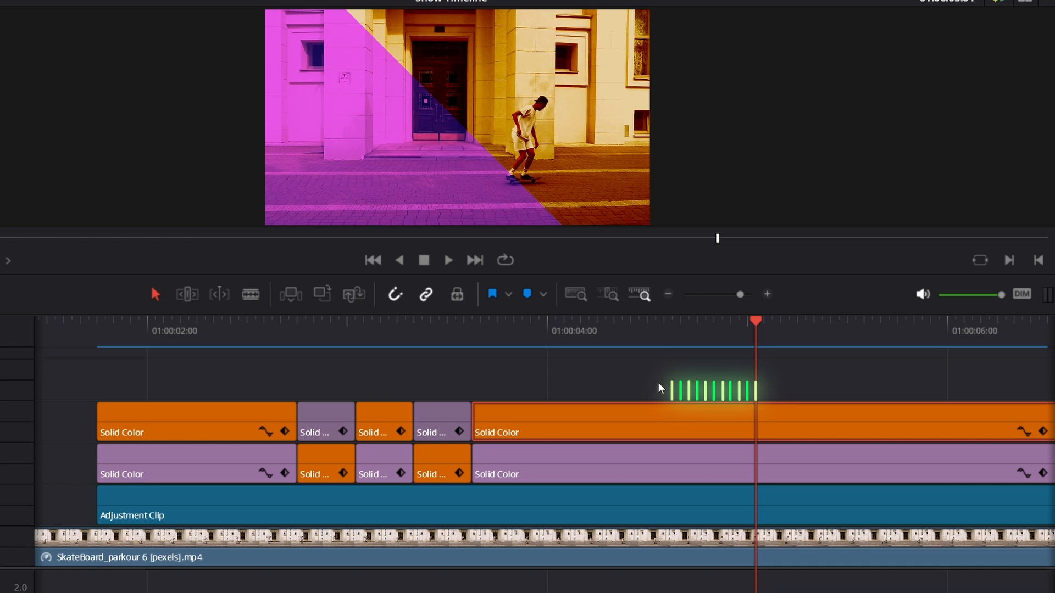
pyautogui.moveTo(659, 382); pyautogui.dragTo(721, 472)
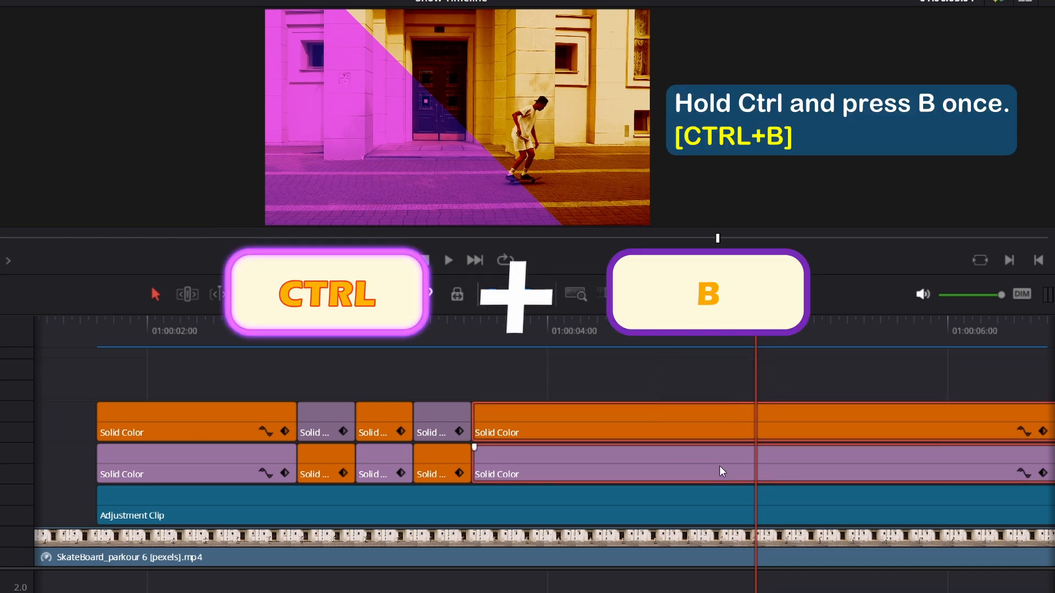
pyautogui.hotkey('ctrl', 'b')
pyautogui.press('Delete')
pyautogui.click(209, 334)
pyautogui.press('space')
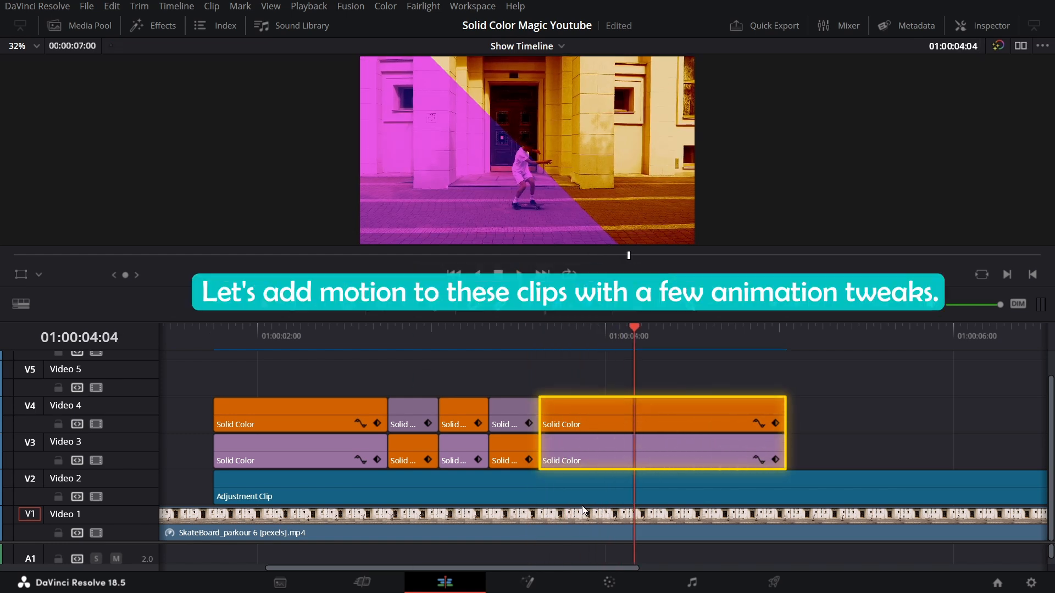
# - Show the settings of the long orange clip on Video 4 at its first frame and disable the Video 3 track
pyautogui.click(544, 331)
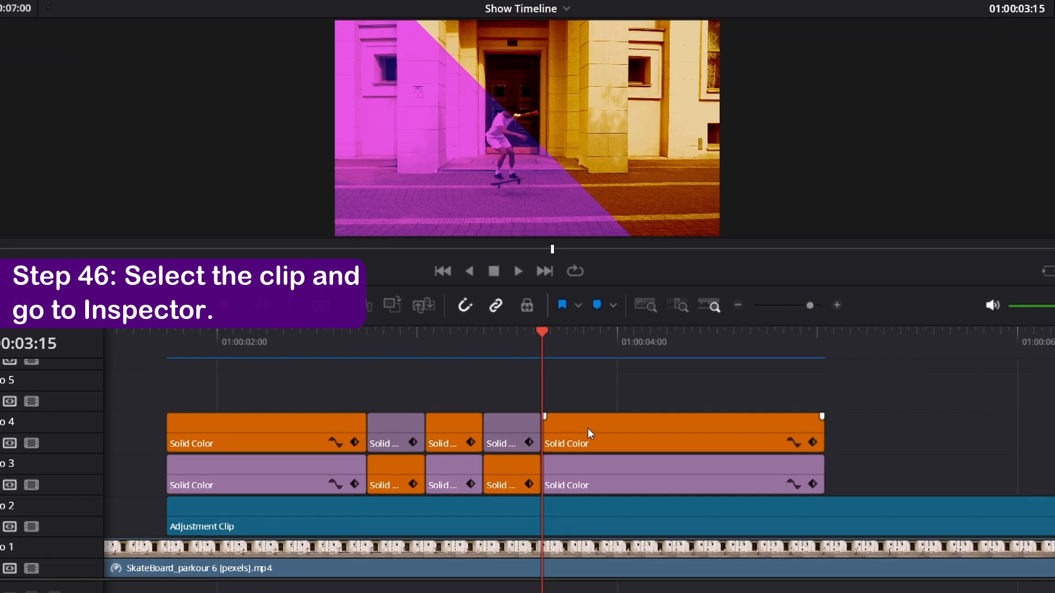
pyautogui.click(586, 437)
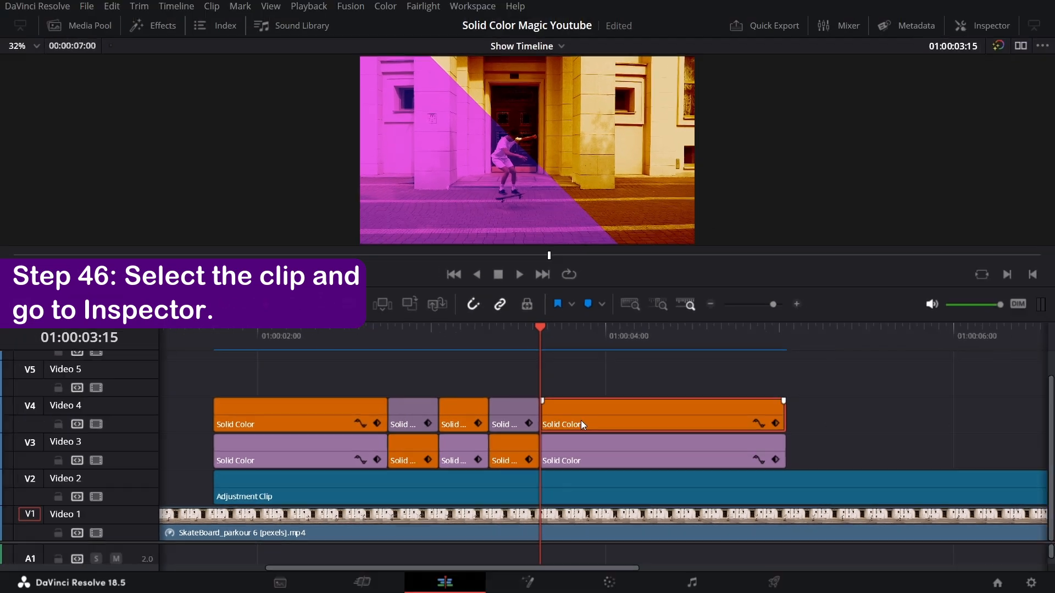
pyautogui.click(976, 28)
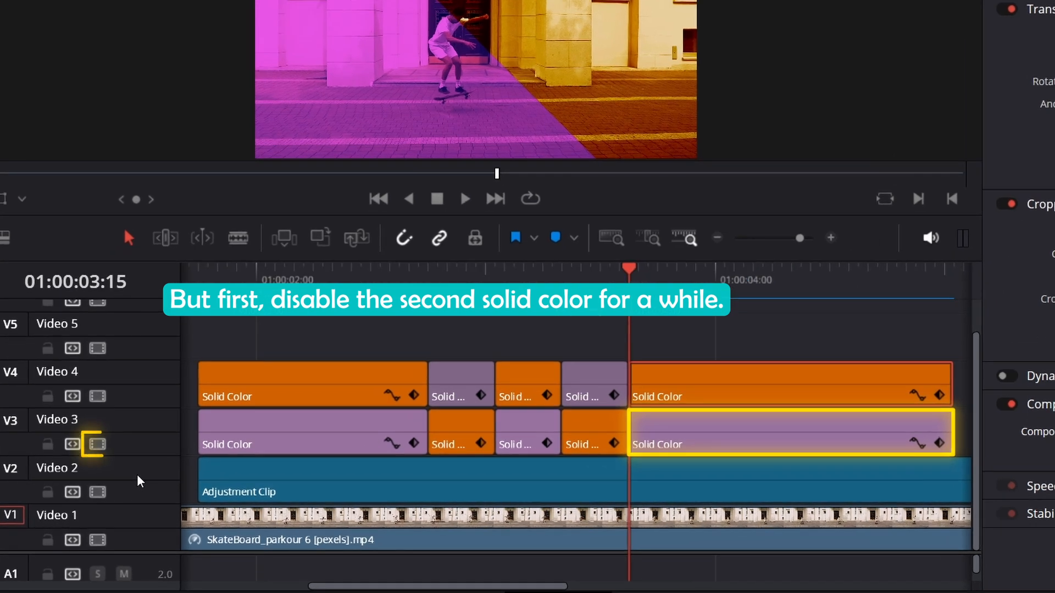
pyautogui.click(98, 444)
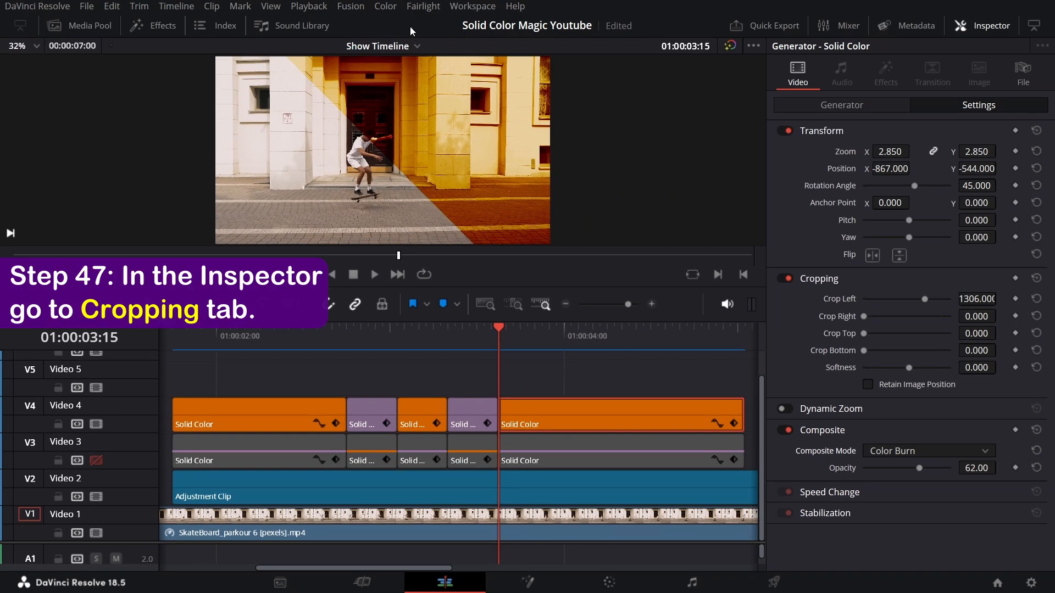
# - Add a Crop Right keyframe at 0 four frames after the long orange clip's start, and expand the clip's keyframe editor
pyautogui.press('Right')
pyautogui.press('Right')
pyautogui.press('Right')
pyautogui.press('Right')
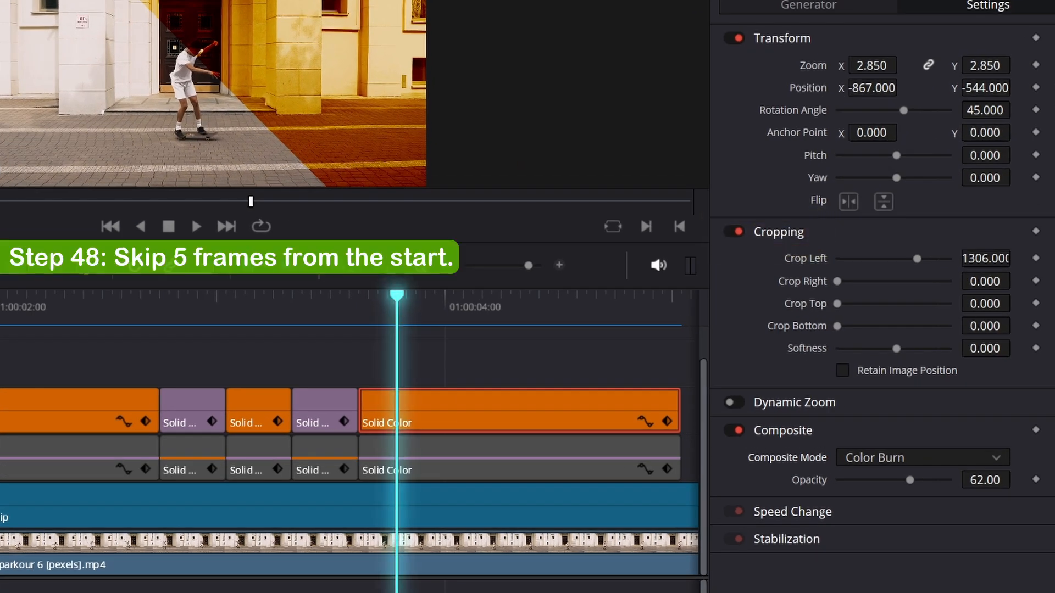
pyautogui.hscroll(3, 229, 308)
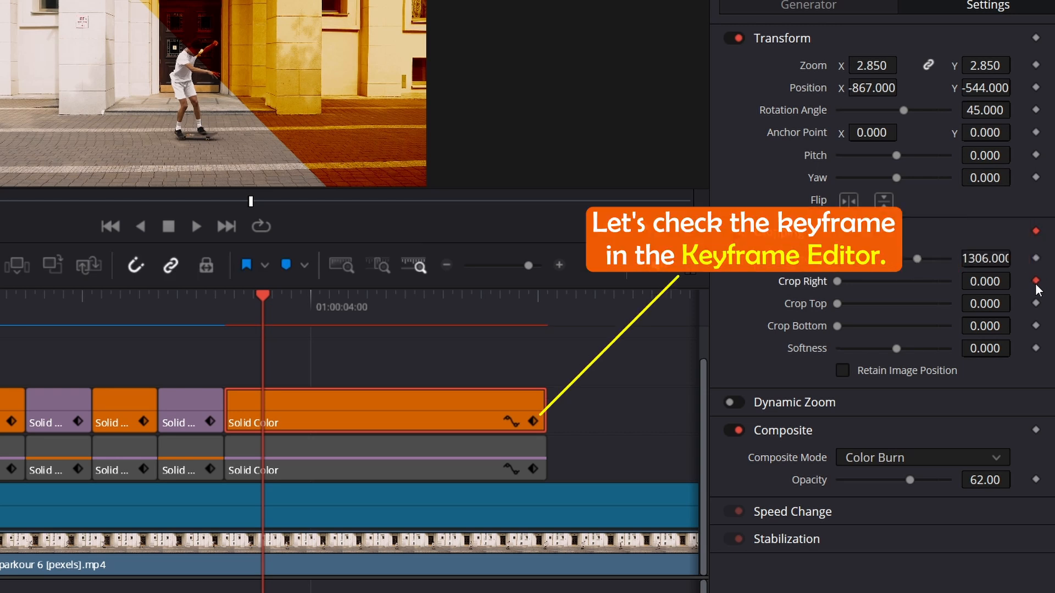
pyautogui.click(532, 421)
# - Set the orange clip's Crop Right to 512 nine frames after the first cropping keyframe
pyautogui.press('Right')
pyautogui.press('Right')
pyautogui.press('Right')
pyautogui.press('Right')
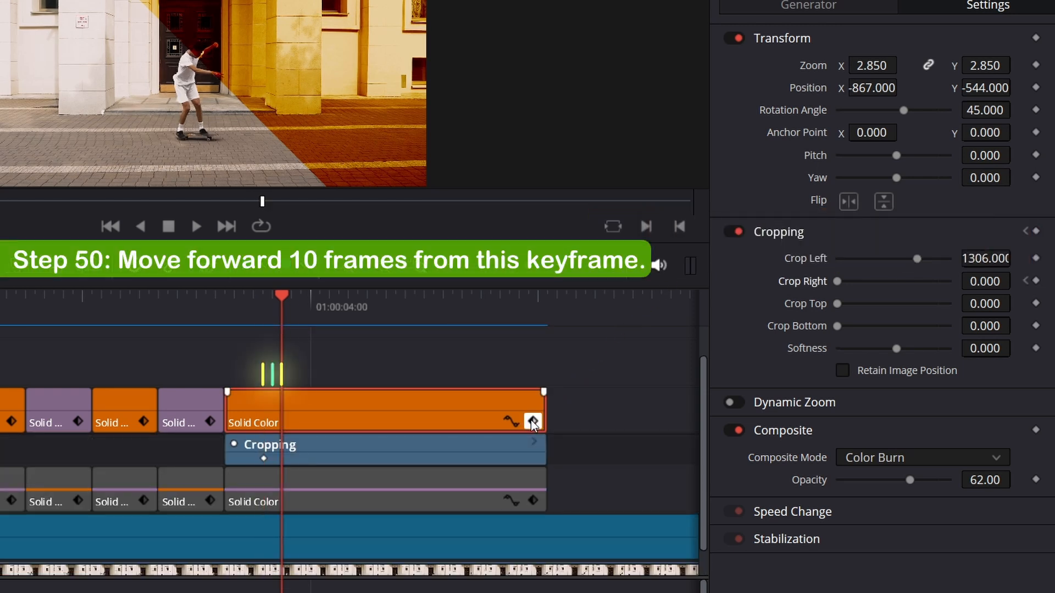
pyautogui.press('Right')
pyautogui.press('Right')
pyautogui.press('Right')
pyautogui.press('Right')
pyautogui.press('Right')
pyautogui.press('Right')
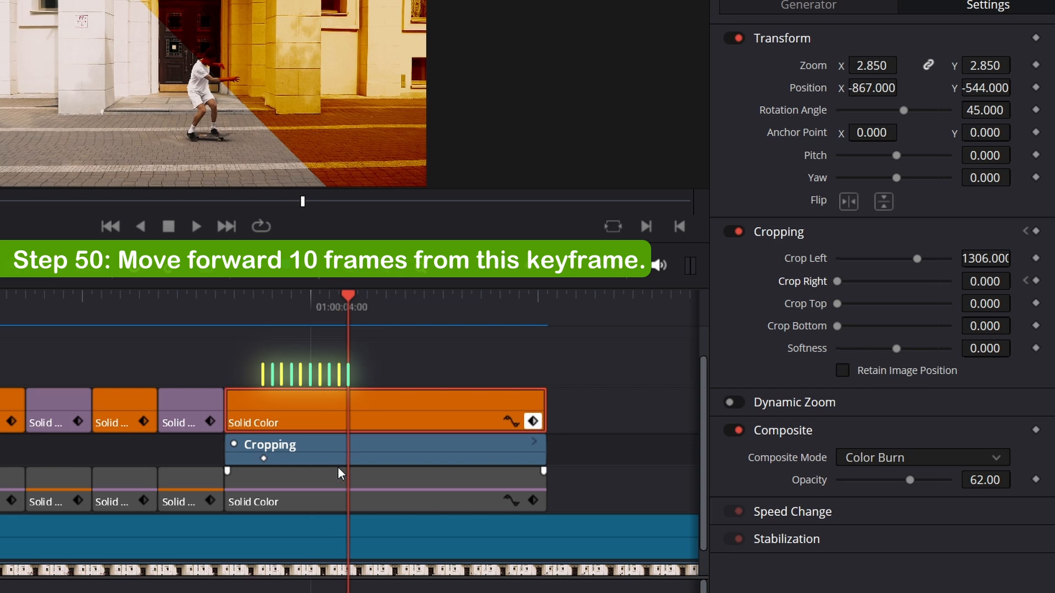
pyautogui.moveTo(838, 281); pyautogui.dragTo(868, 282)
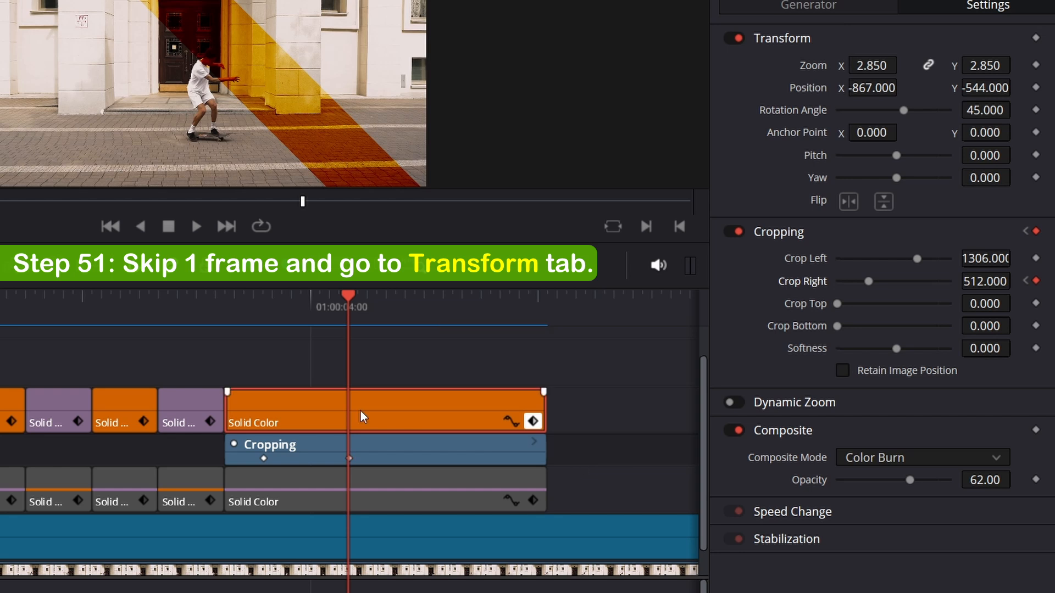
# - Add a Position keyframe one frame after the second cropping keyframe, and set Position X to -1292 seven frames further on
pyautogui.press('Right')
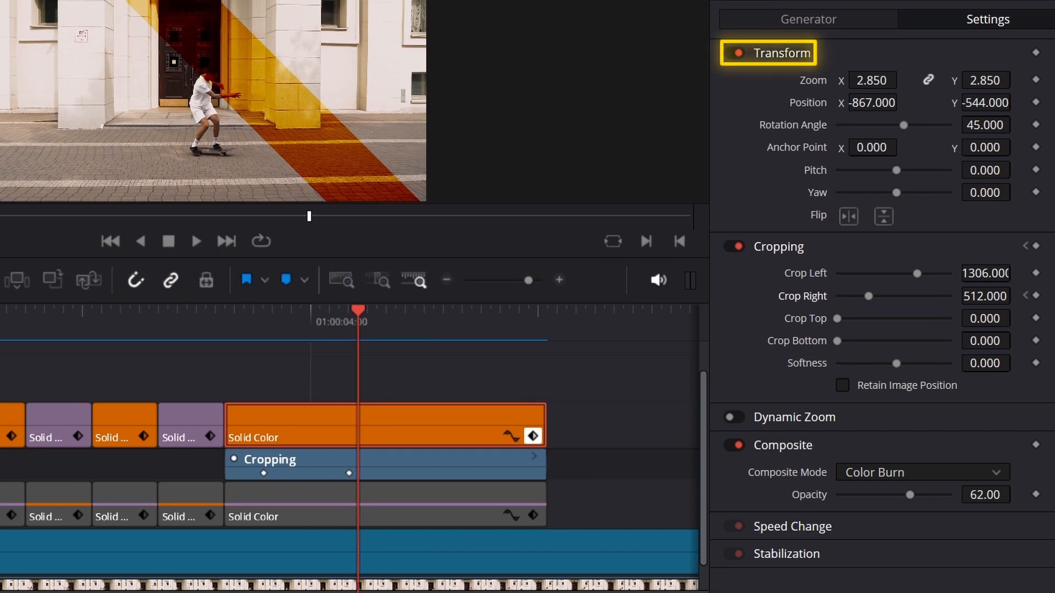
pyautogui.click(1035, 103)
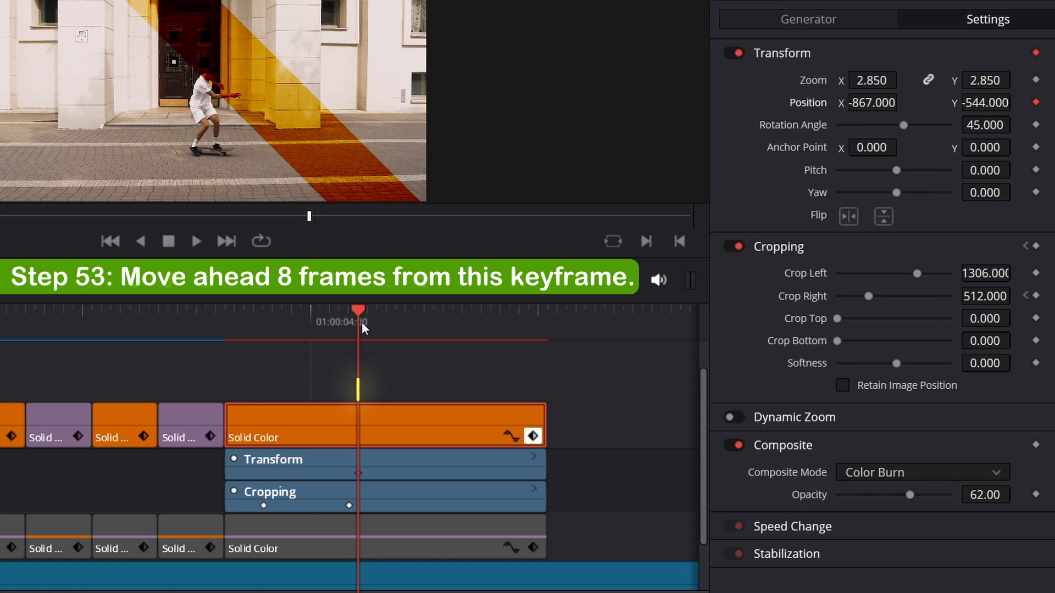
pyautogui.press('Right')
pyautogui.press('Right')
pyautogui.press('Right')
pyautogui.press('Right')
pyautogui.press('Right')
pyautogui.press('Right')
pyautogui.press('Right')
pyautogui.press('Right')
pyautogui.press('Right')
pyautogui.press('Right')
pyautogui.press('Right')
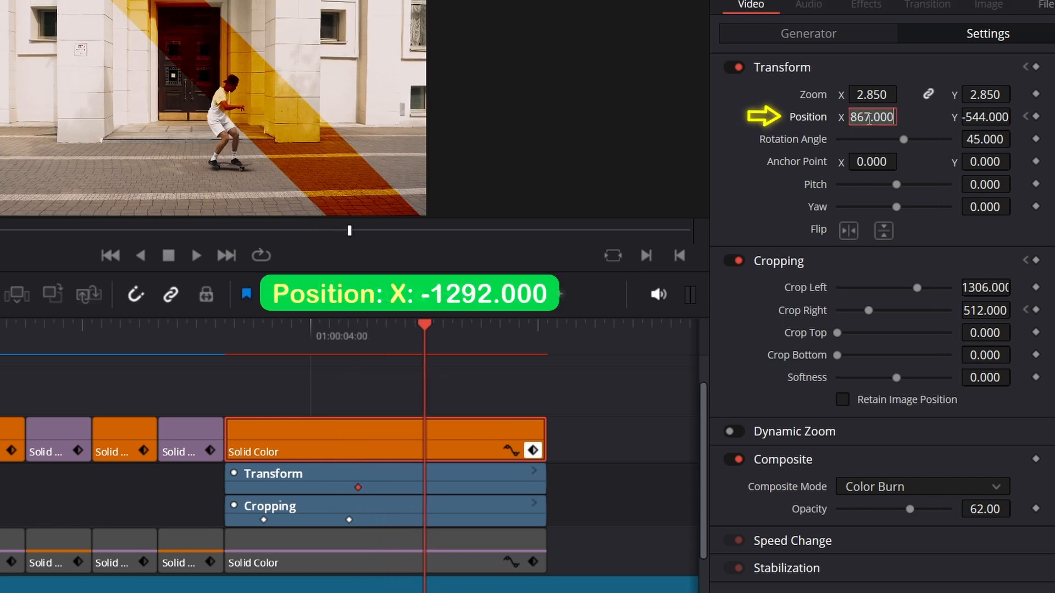
pyautogui.write('-1292')
pyautogui.press('Return')
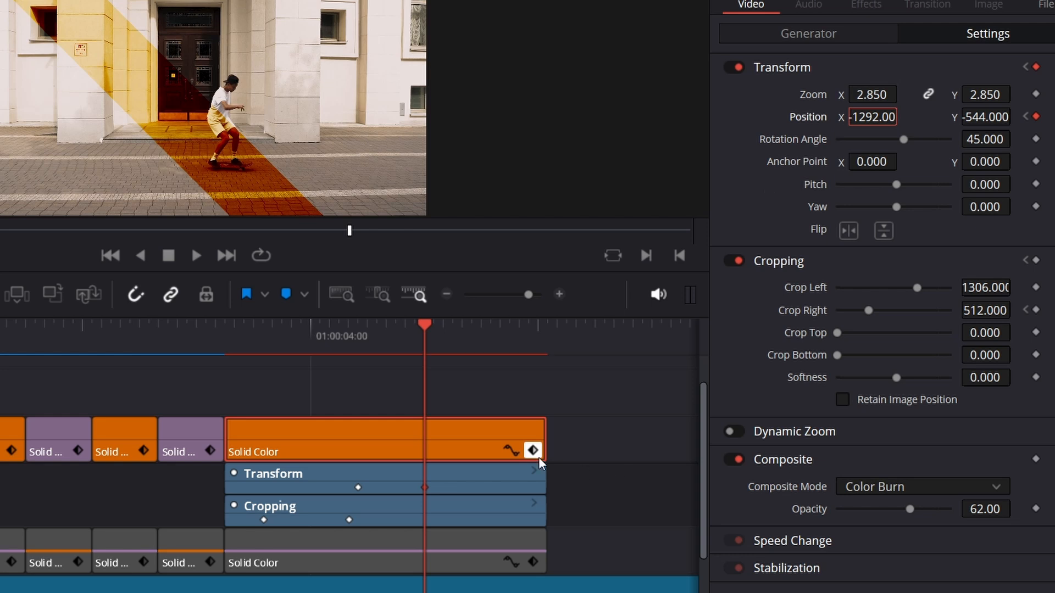
# - Set the orange clip's Position X to -2787 seven frames after its second Position keyframe and play back the slide-out
pyautogui.press('Right')
pyautogui.press('Right')
pyautogui.press('Right')
pyautogui.press('Right')
pyautogui.press('Right')
pyautogui.press('Right')
pyautogui.press('Right')
pyautogui.press('Right')
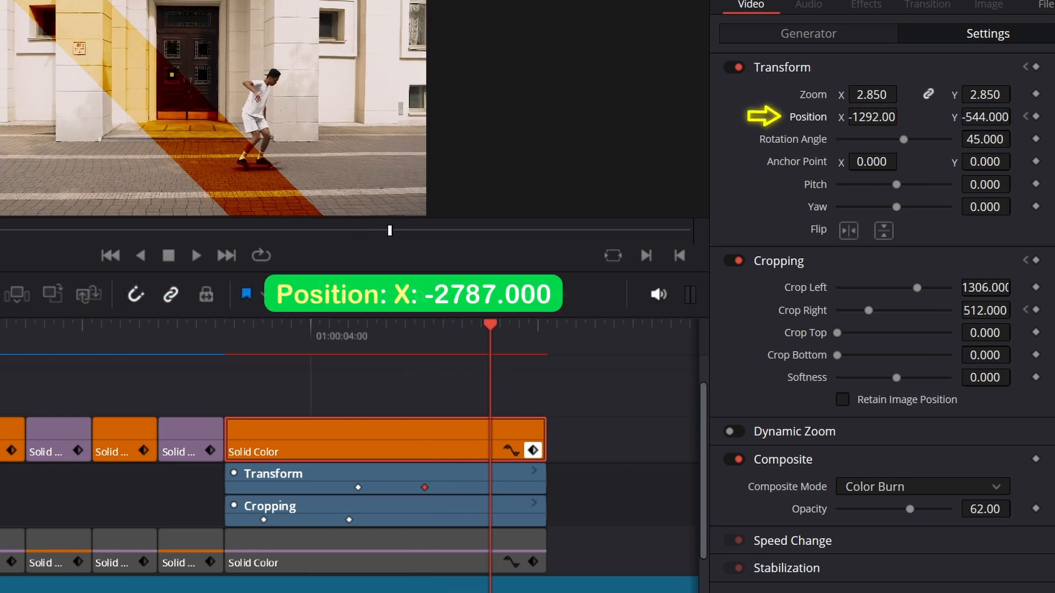
pyautogui.write('87')
pyautogui.press('Return')
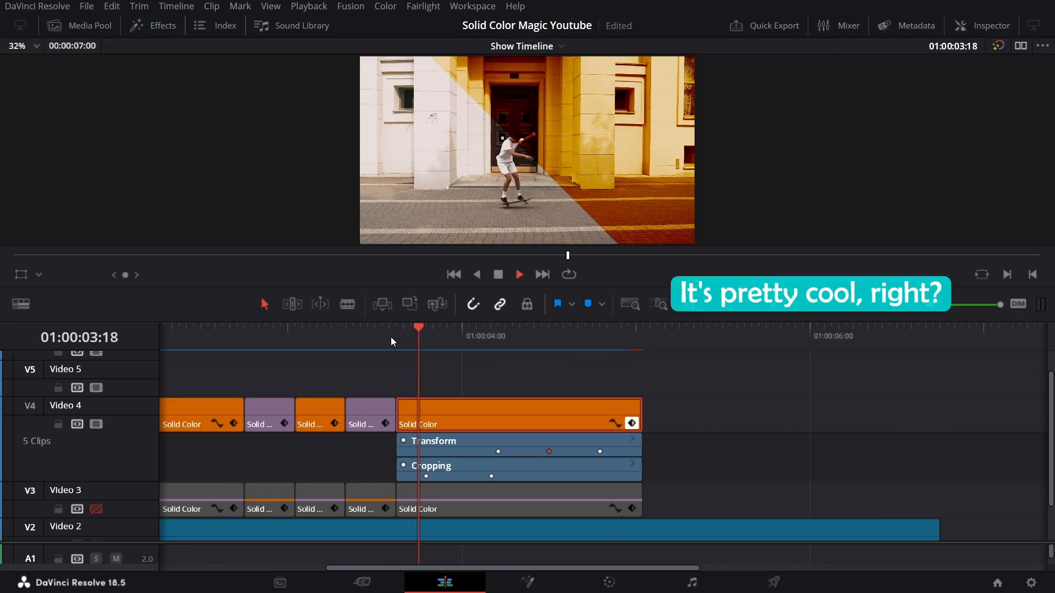
pyautogui.press('space')
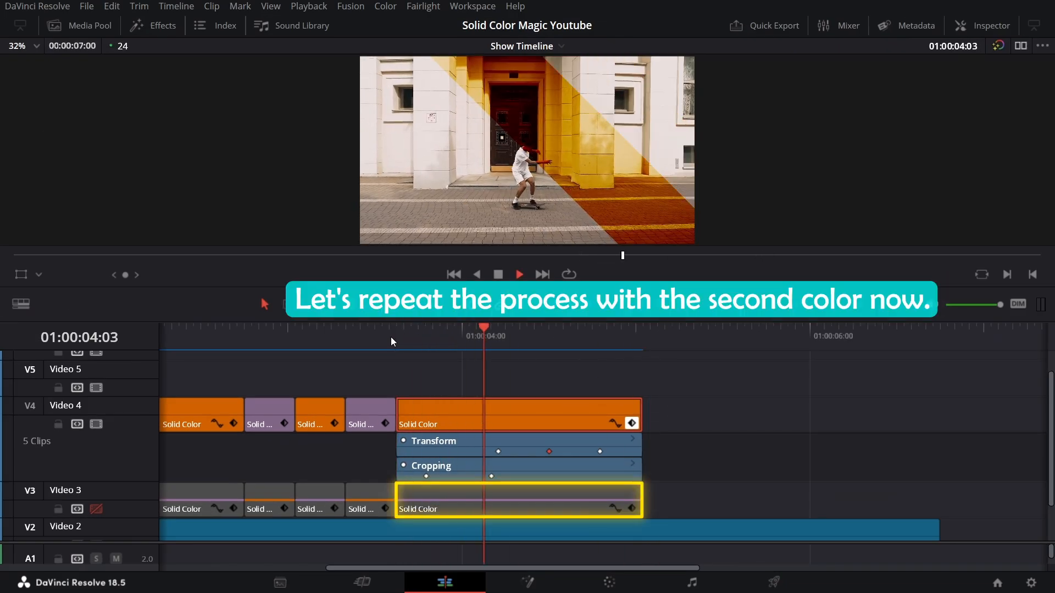
pyautogui.press('space')
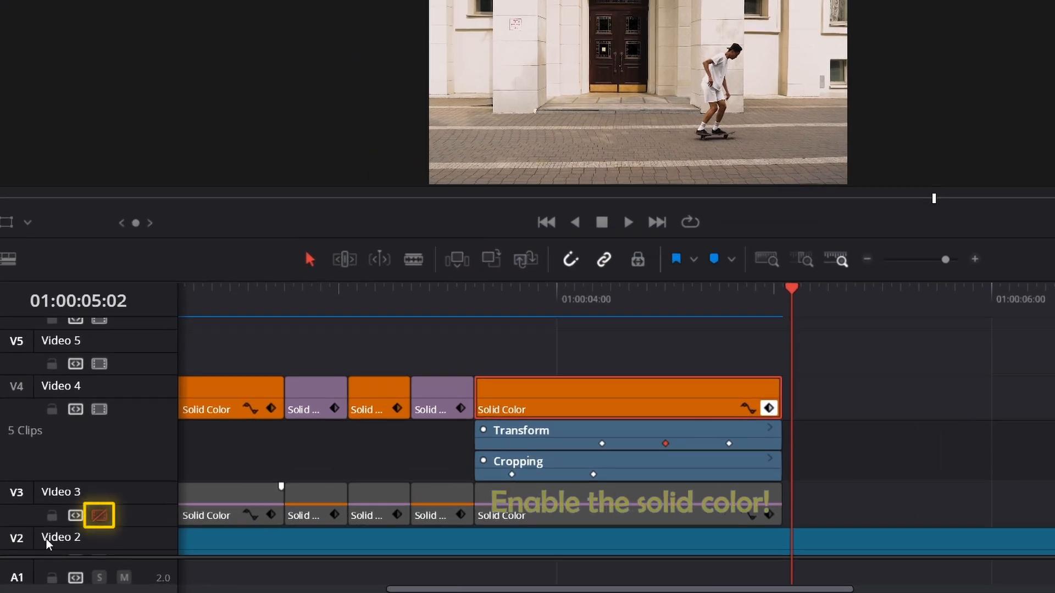
# - Enable the Video 3 track and add a Crop Left keyframe at 0 to its long purple clip, aligned with the orange clip's first cropping keyframe
pyautogui.click(98, 515)
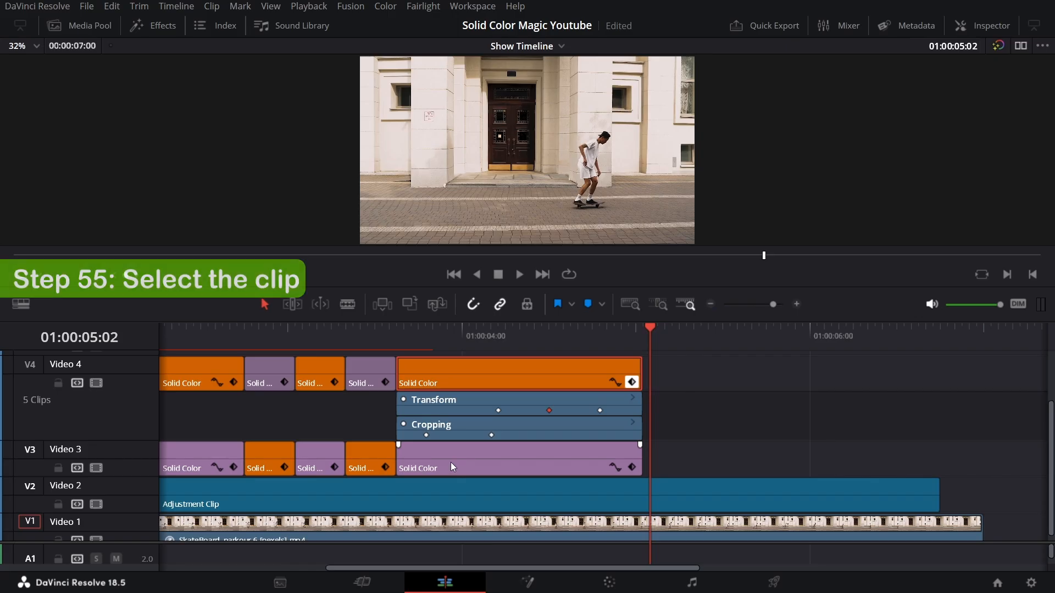
pyautogui.click(450, 466)
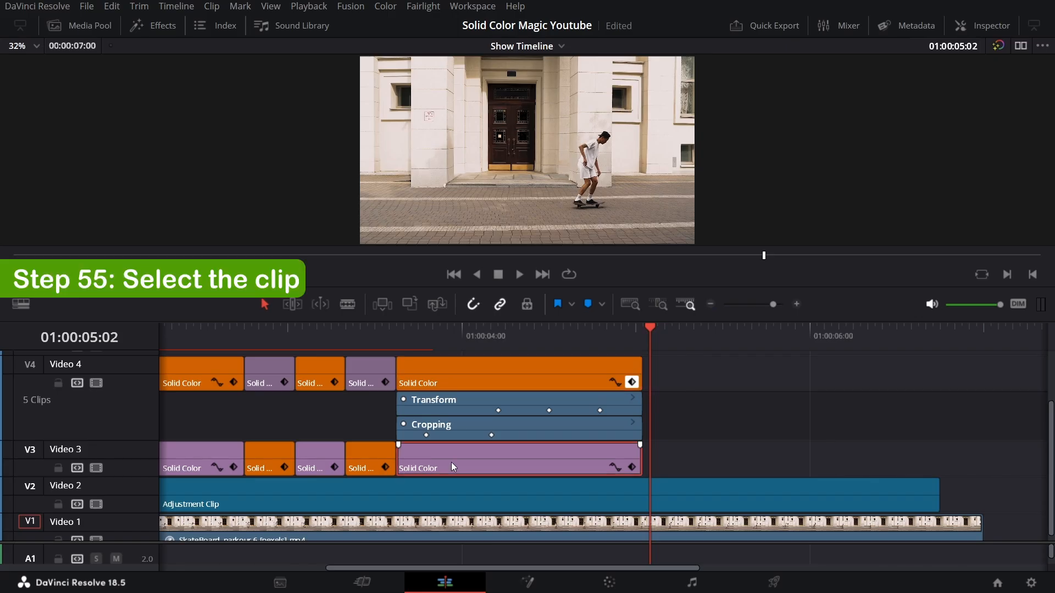
pyautogui.click(423, 336)
pyautogui.press('space')
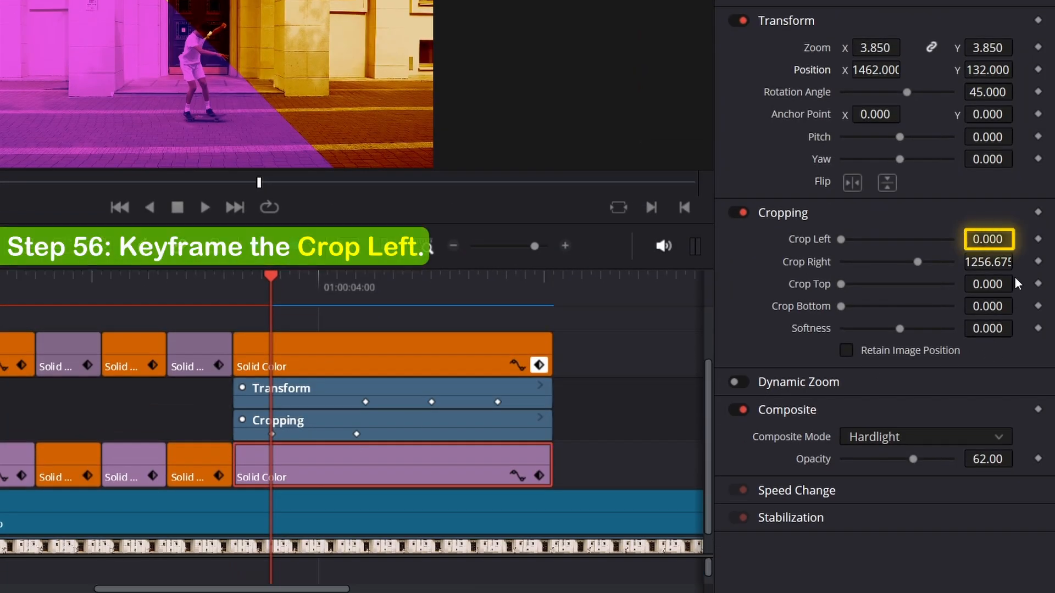
pyautogui.click(1038, 239)
# - Set the purple clip's Crop Left to 592 at the orange clip's second cropping keyframe, and expand the purple clip's keyframe editor
pyautogui.press('Right')
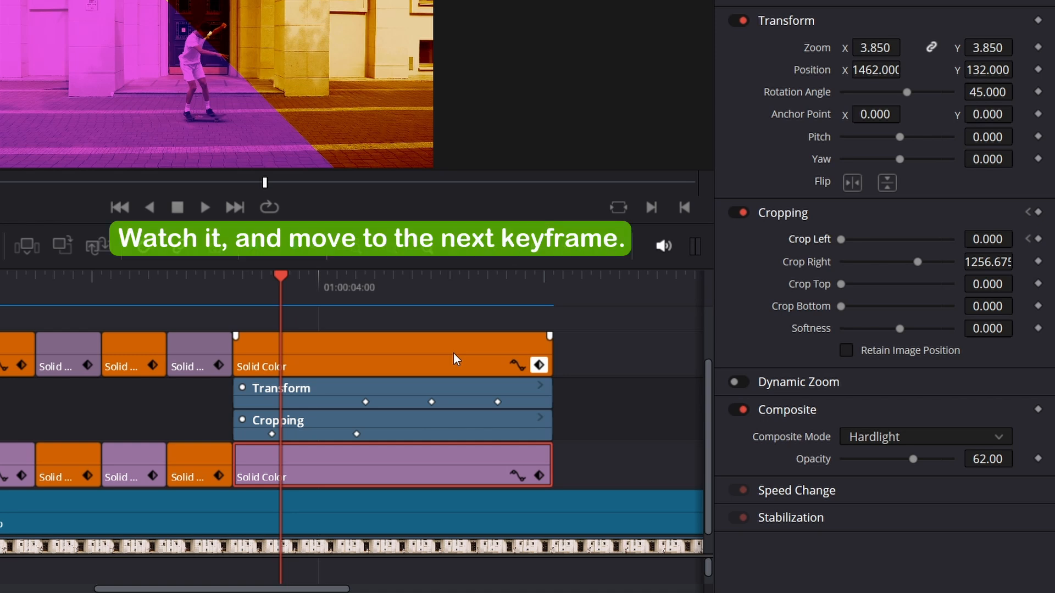
pyautogui.moveTo(317, 286); pyautogui.dragTo(354, 284)
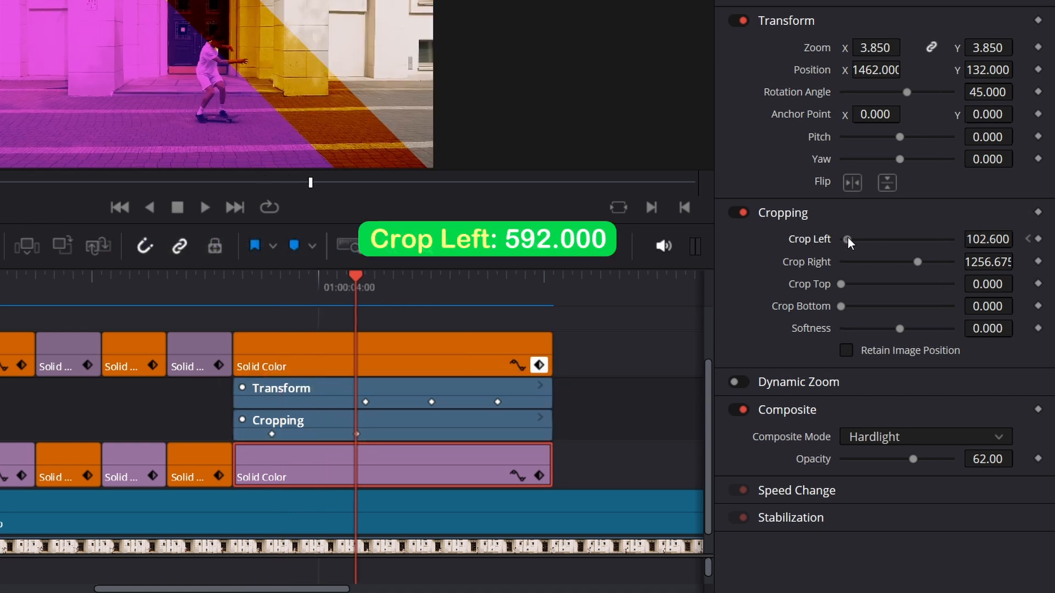
pyautogui.moveTo(867, 238); pyautogui.dragTo(876, 239)
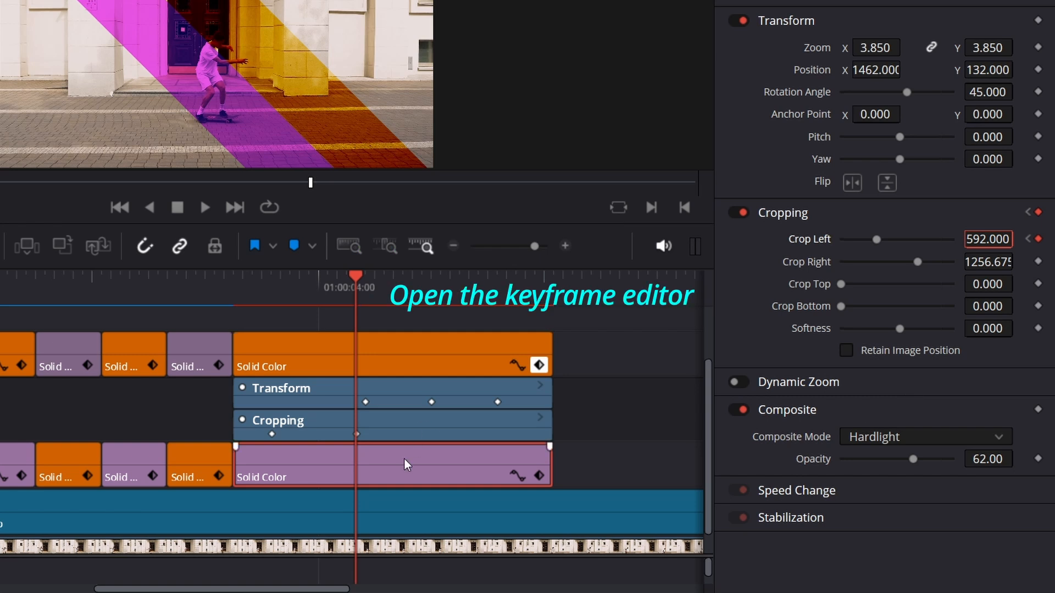
pyautogui.click(539, 476)
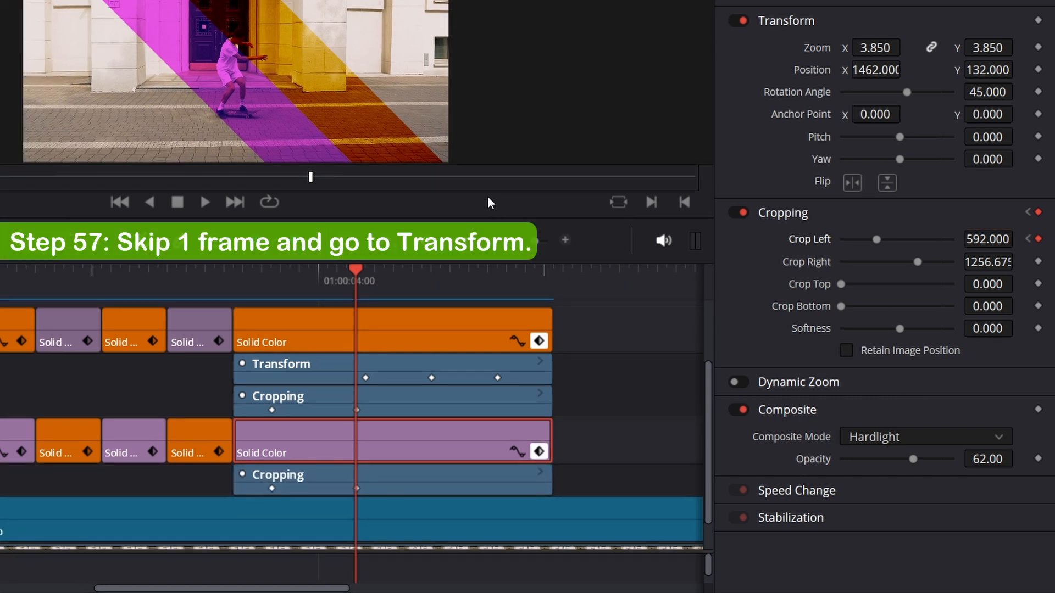
# - Add a Position keyframe to the purple clip one frame after its second cropping keyframe, and collapse the orange clip's keyframe editor
pyautogui.press('Right')
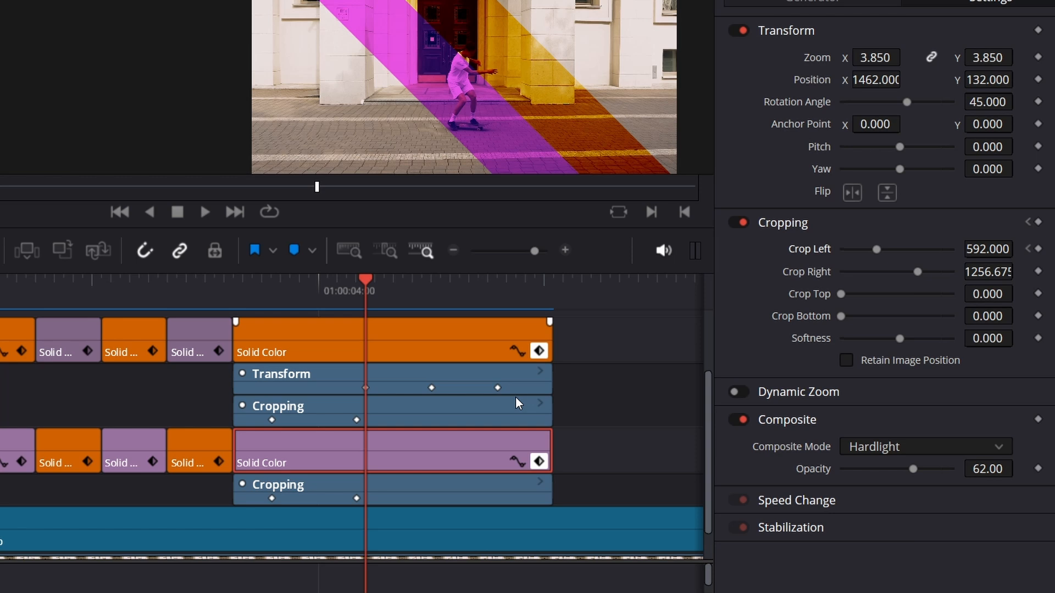
pyautogui.click(539, 350)
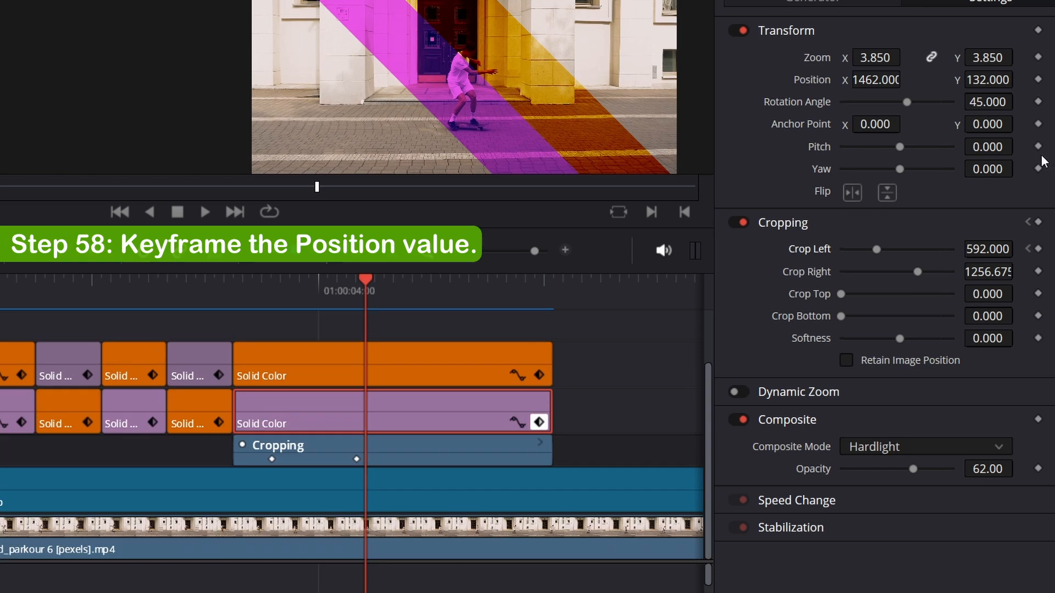
pyautogui.click(1038, 81)
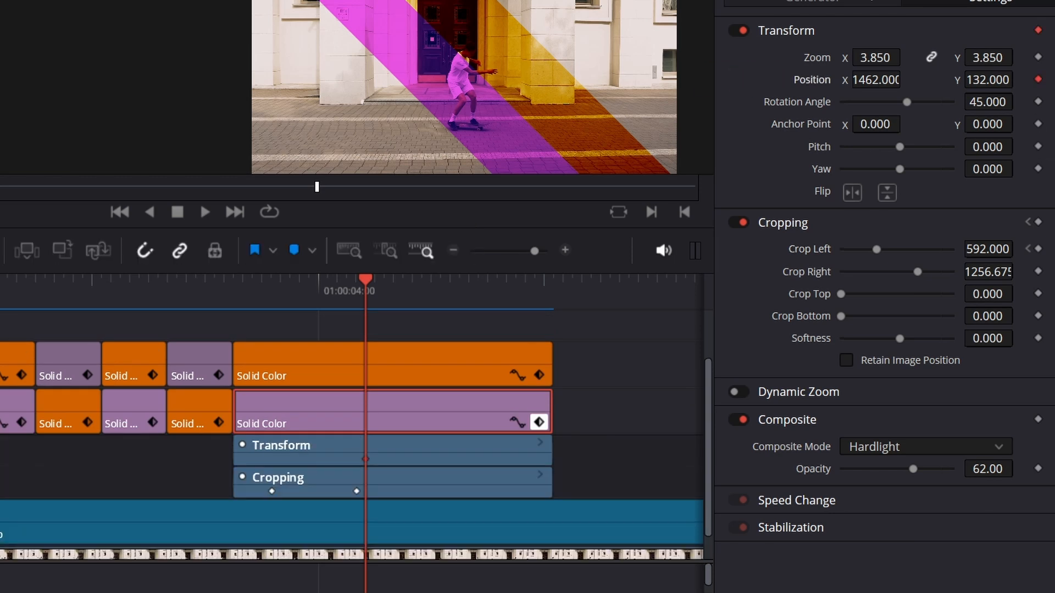
# - Set the purple clip's Position X to 1875 seven frames after its first Position keyframe
pyautogui.press('Right')
pyautogui.press('Right')
pyautogui.press('Right')
pyautogui.press('Right')
pyautogui.press('Right')
pyautogui.press('Right')
pyautogui.press('Right')
pyautogui.press('Right')
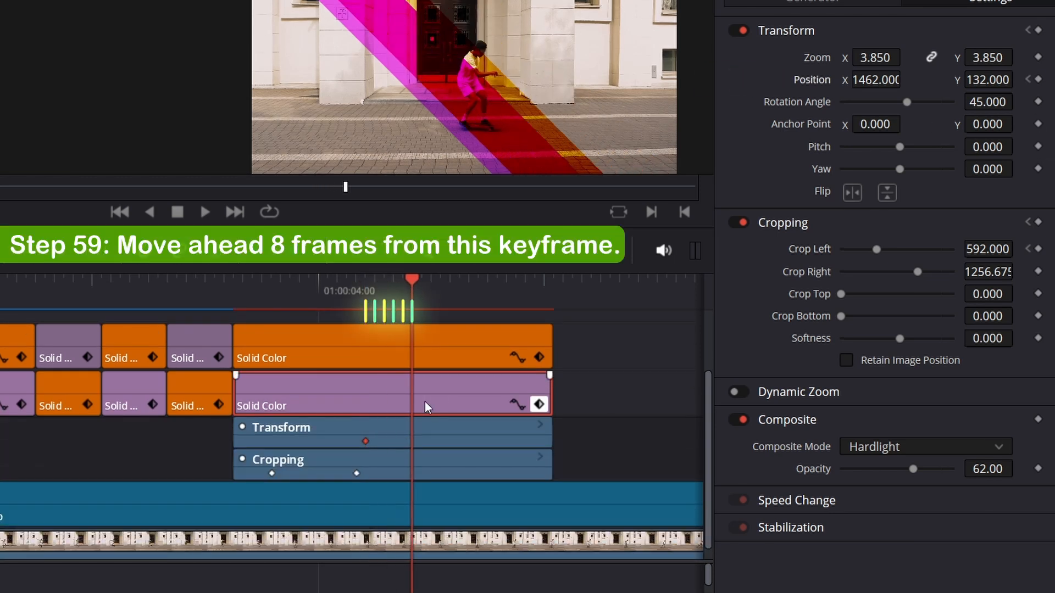
pyautogui.click(867, 81)
pyautogui.write('1875')
pyautogui.press('Return')
# - Expand the orange clip's keyframe editor and set the purple clip's Position X to 3406 at the orange clip's last Transform keyframe
pyautogui.click(539, 357)
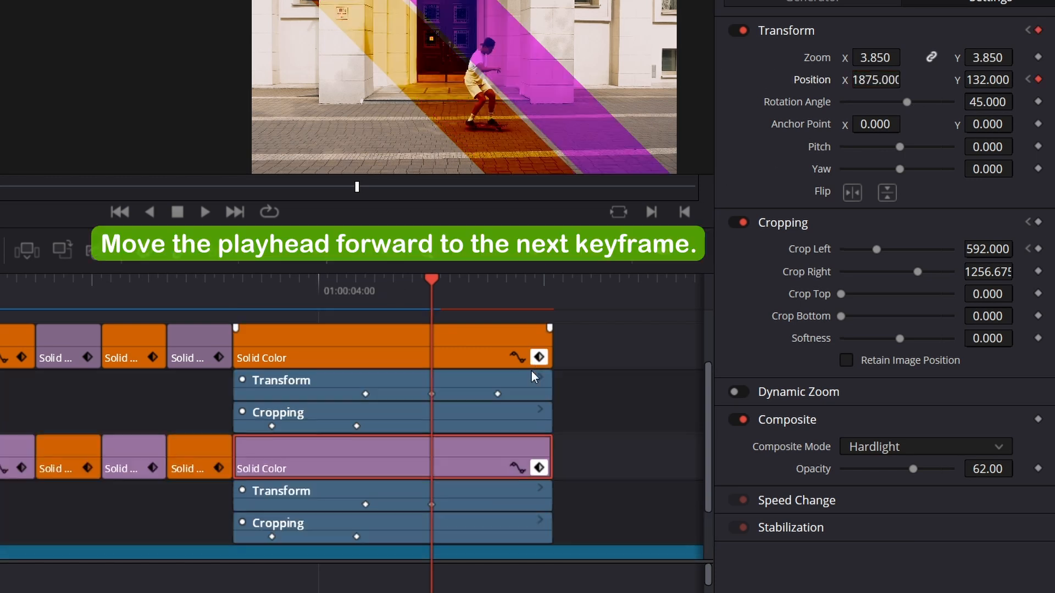
pyautogui.scroll(-1, 475, 424)
pyautogui.press('Right')
pyautogui.press('Right')
pyautogui.press('Right')
pyautogui.press('Right')
pyautogui.press('Right')
pyautogui.press('Right')
pyautogui.press('Right')
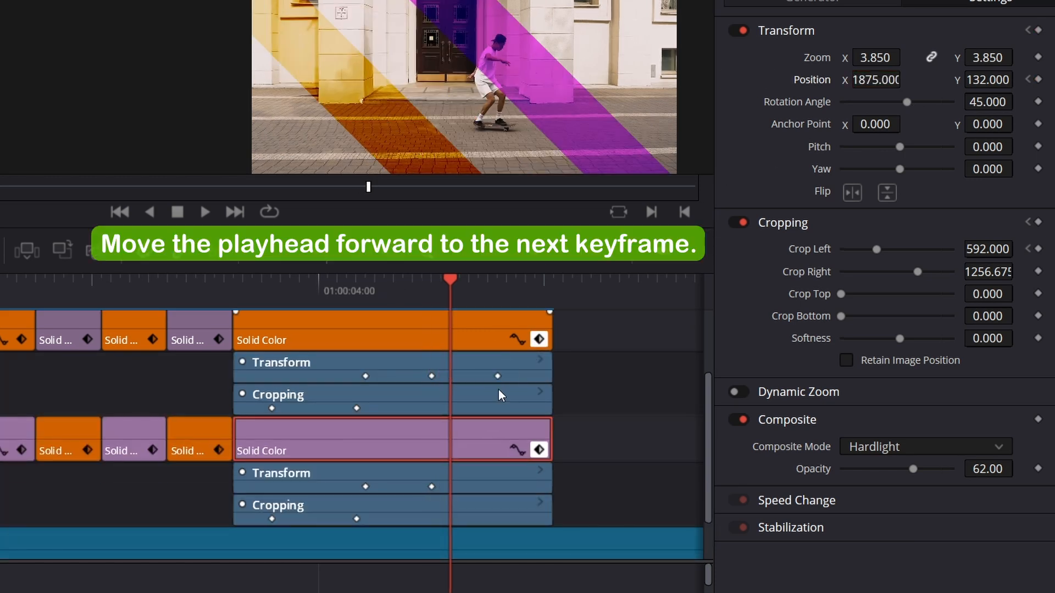
pyautogui.click(874, 82)
pyautogui.write('3406')
pyautogui.press('Return')
pyautogui.click(252, 284)
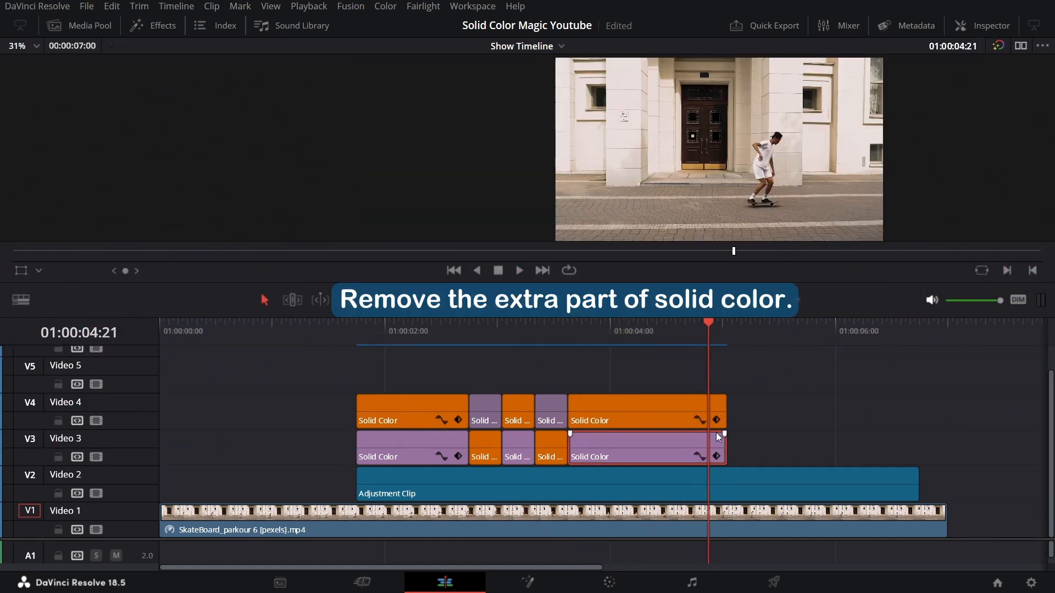
# - Split the long orange and purple clips at 01:00:04:19, just past their last keyframes, and remove the leftover ends
pyautogui.click(716, 419)
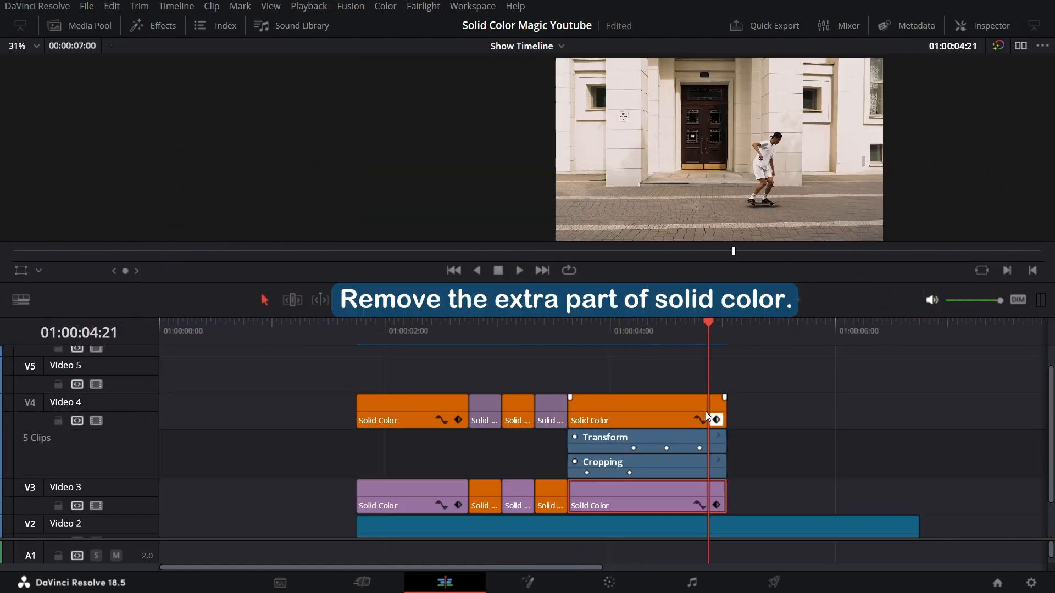
pyautogui.press('Left')
pyautogui.press('Left')
pyautogui.click(717, 420)
pyautogui.click(681, 396)
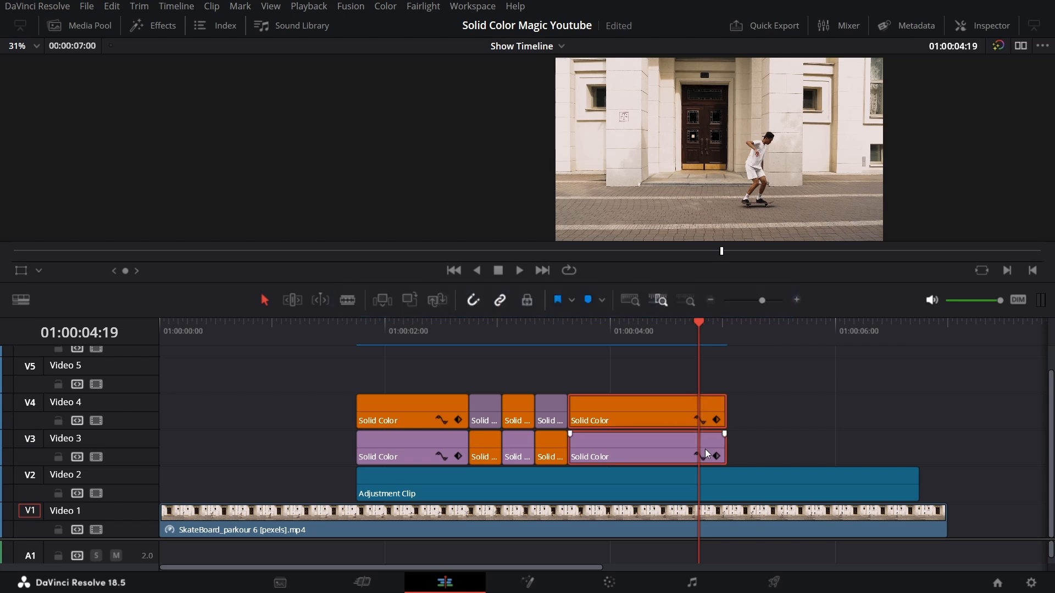
pyautogui.hotkey('ctrl', 'b')
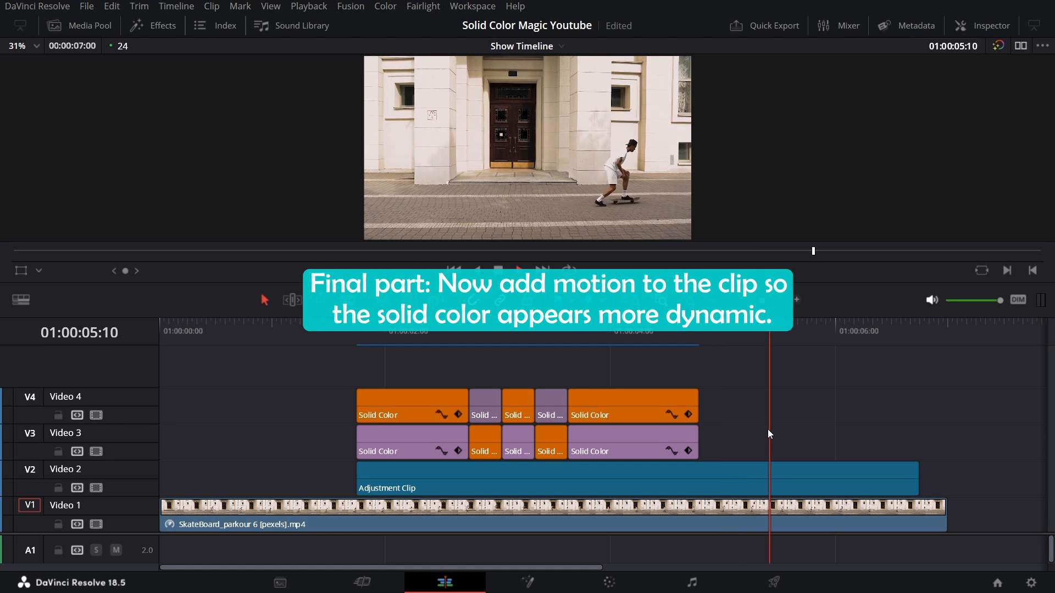
# - Show the adjustment clip's settings and add a Zoom keyframe at 1.000 at its start
pyautogui.press('space')
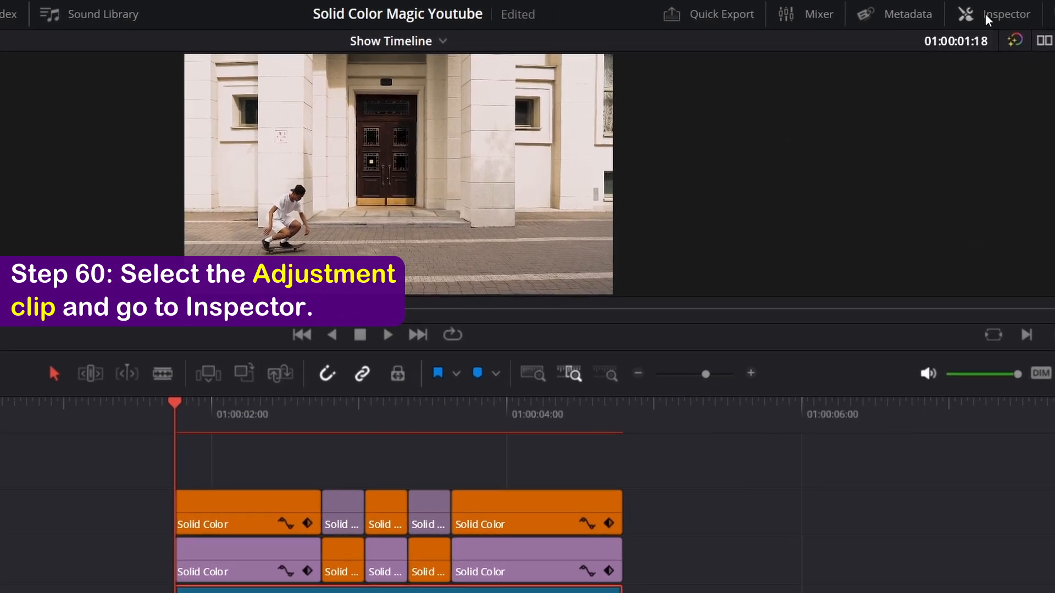
pyautogui.click(977, 27)
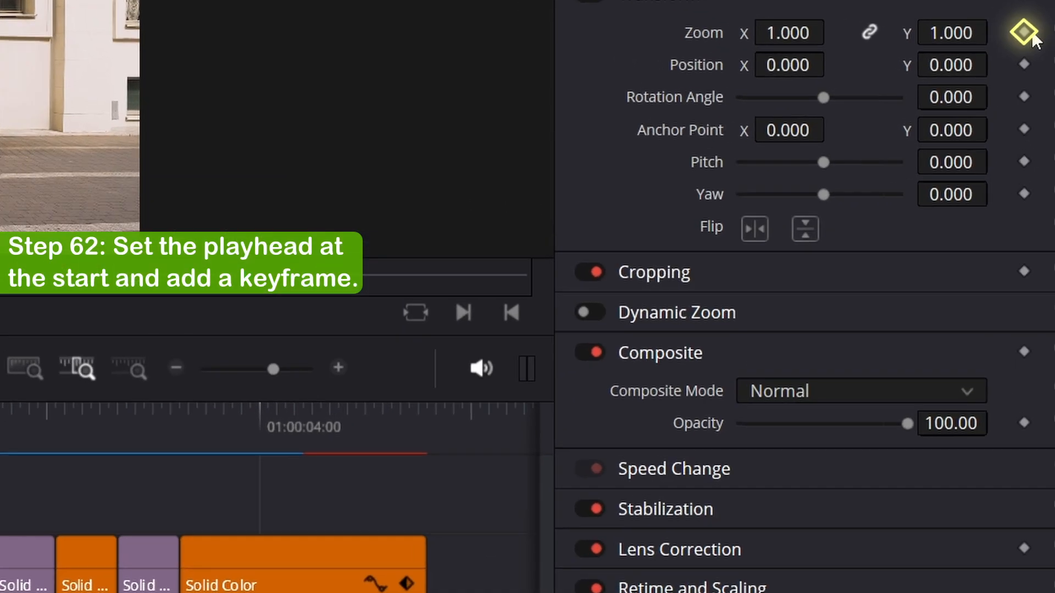
pyautogui.click(1023, 33)
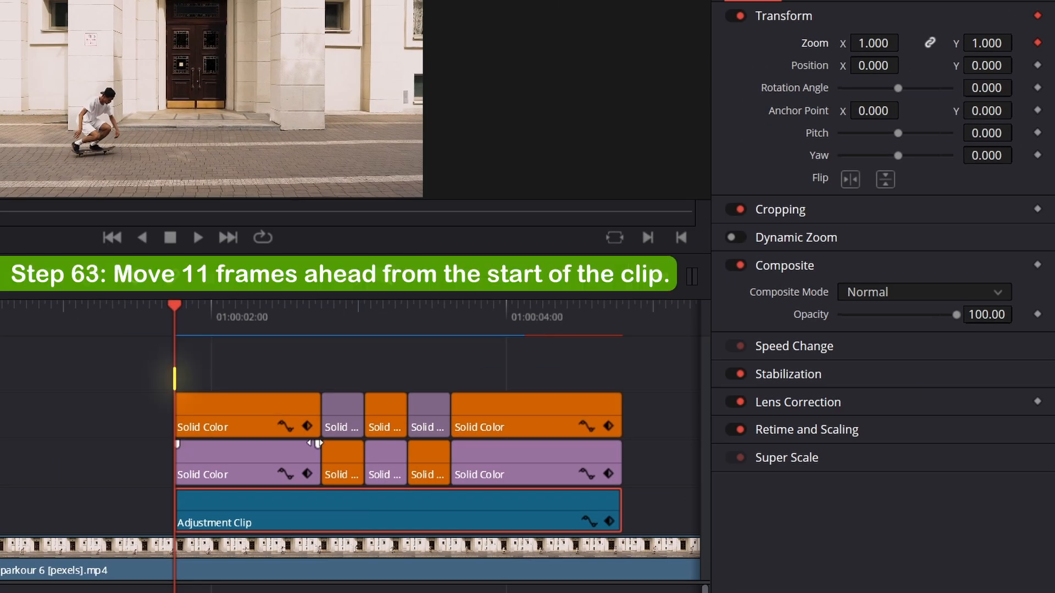
# - Set the adjustment clip's Zoom to 1.370 at 01:00:02:04 and compare its keyframes with the first purple clip's cropping keyframes
pyautogui.press('Right')
pyautogui.press('Right')
pyautogui.press('Right')
pyautogui.press('Right')
pyautogui.press('Right')
pyautogui.press('Right')
pyautogui.press('Right')
pyautogui.press('Right')
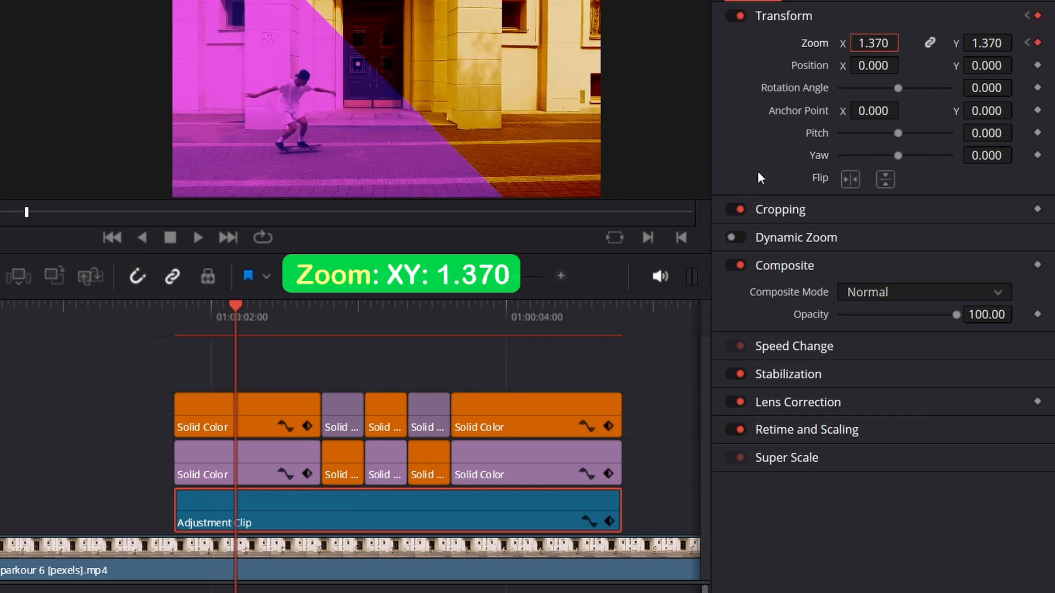
pyautogui.click(608, 520)
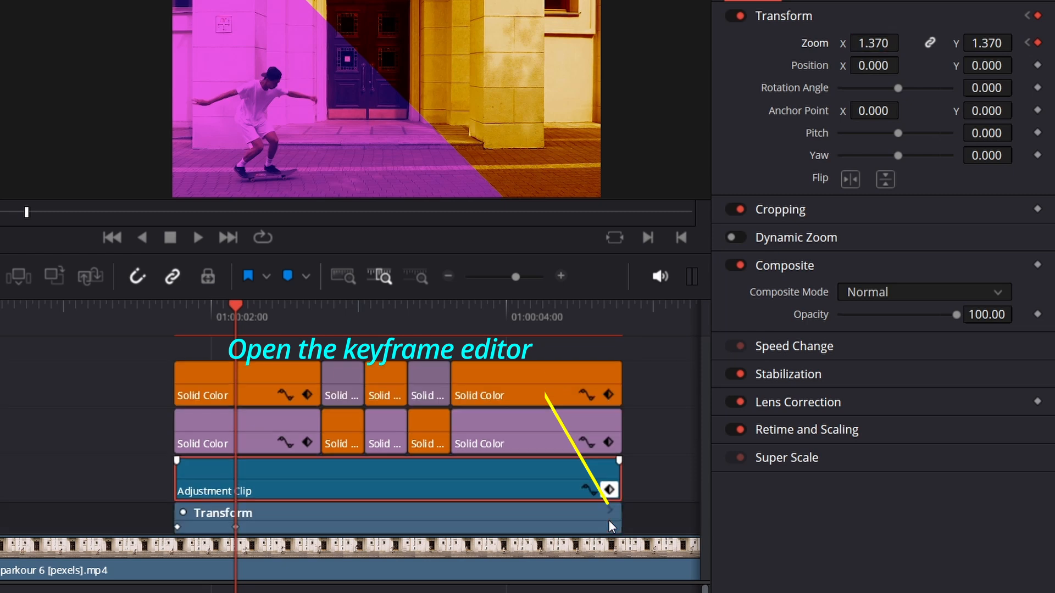
pyautogui.click(304, 443)
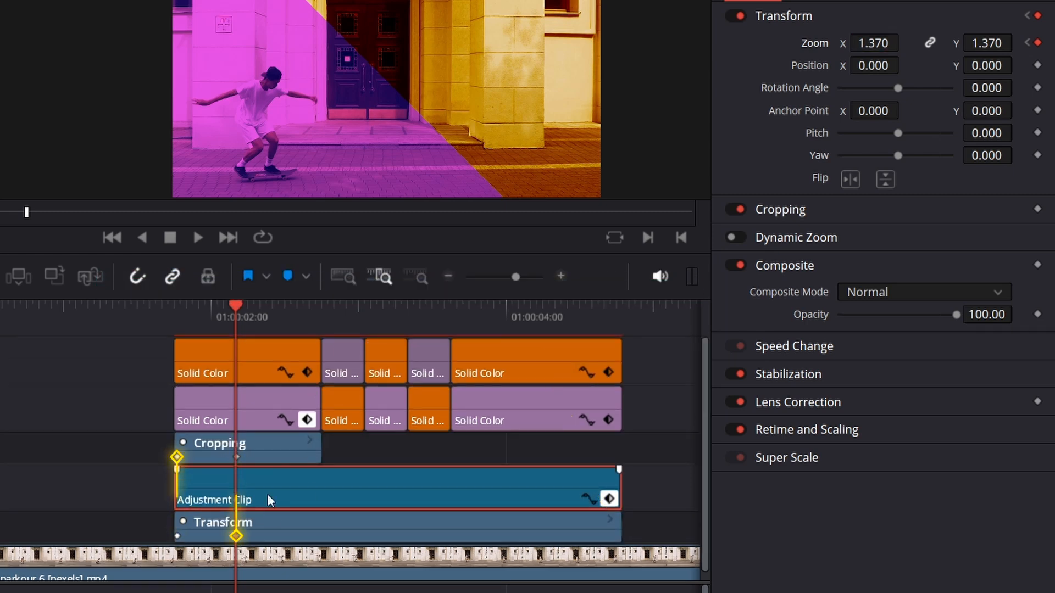
pyautogui.click(346, 491)
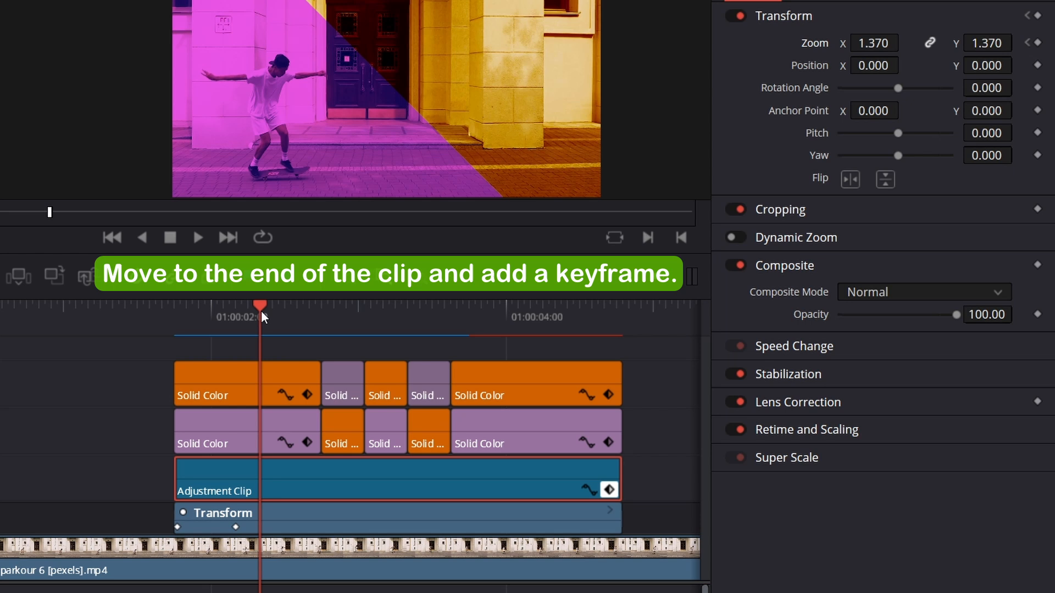
# - Add a Zoom keyframe at 1.370 to the adjustment clip ten frames before its end
pyautogui.press('space')
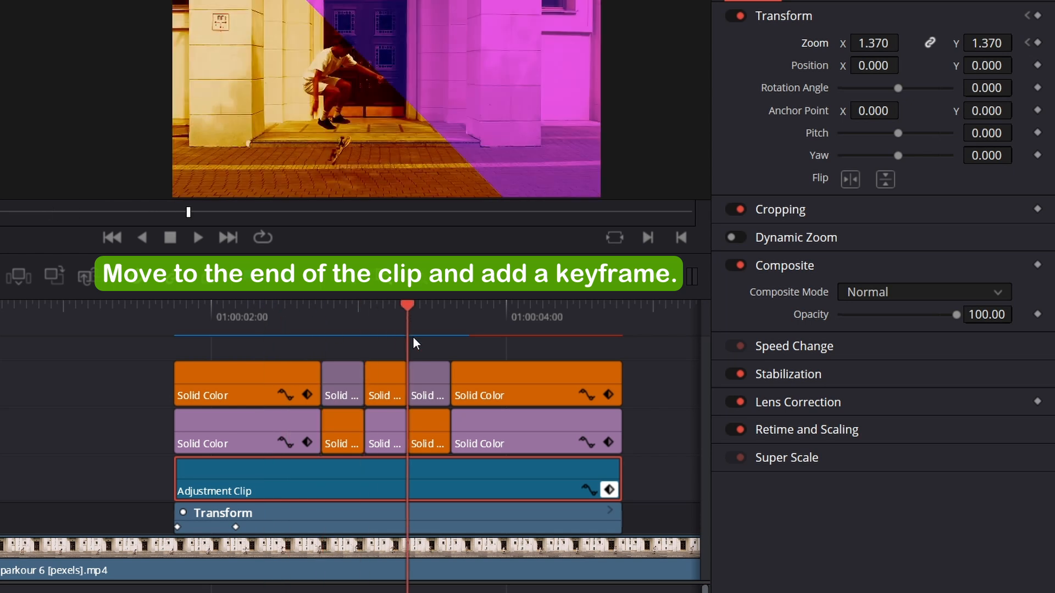
pyautogui.press('space')
pyautogui.press('Left')
pyautogui.press('Left')
pyautogui.press('Left')
pyautogui.press('Left')
pyautogui.press('Left')
pyautogui.press('Left')
pyautogui.press('Left')
pyautogui.press('Left')
pyautogui.press('Left')
pyautogui.press('Left')
pyautogui.press('Left')
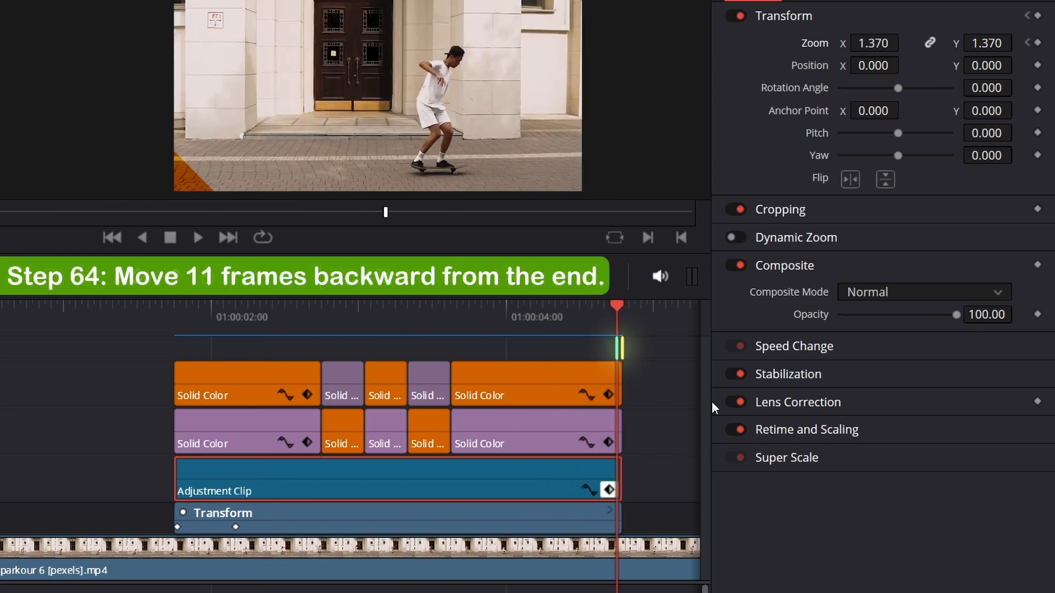
pyautogui.press('Left')
pyautogui.press('Left')
pyautogui.press('Left')
pyautogui.press('Left')
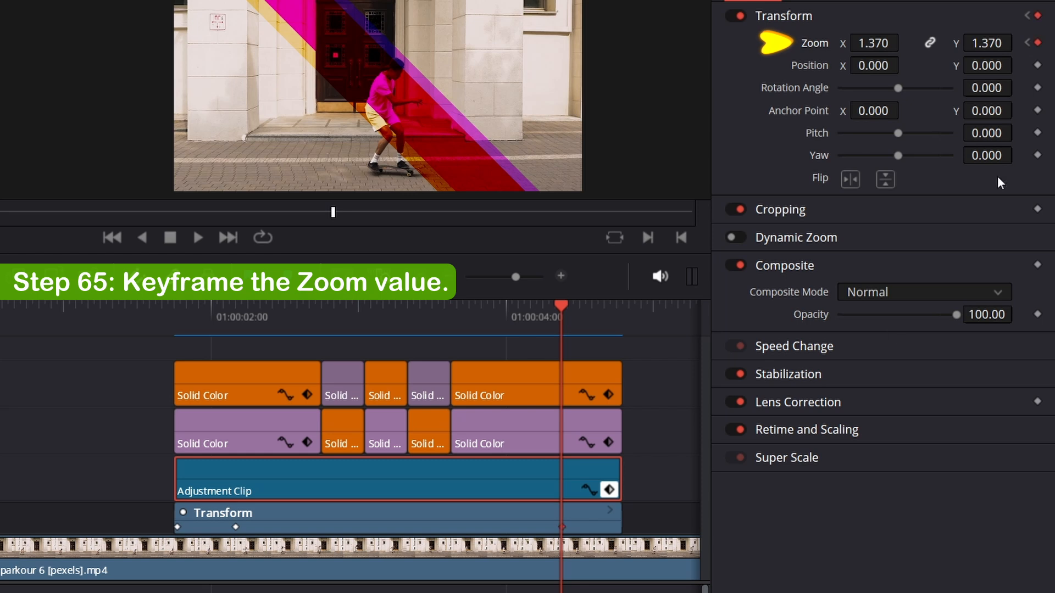
# - Set the adjustment clip's Zoom to 1.000 at its end, and move back to its second Zoom keyframe to check the motion
pyautogui.press('Down')
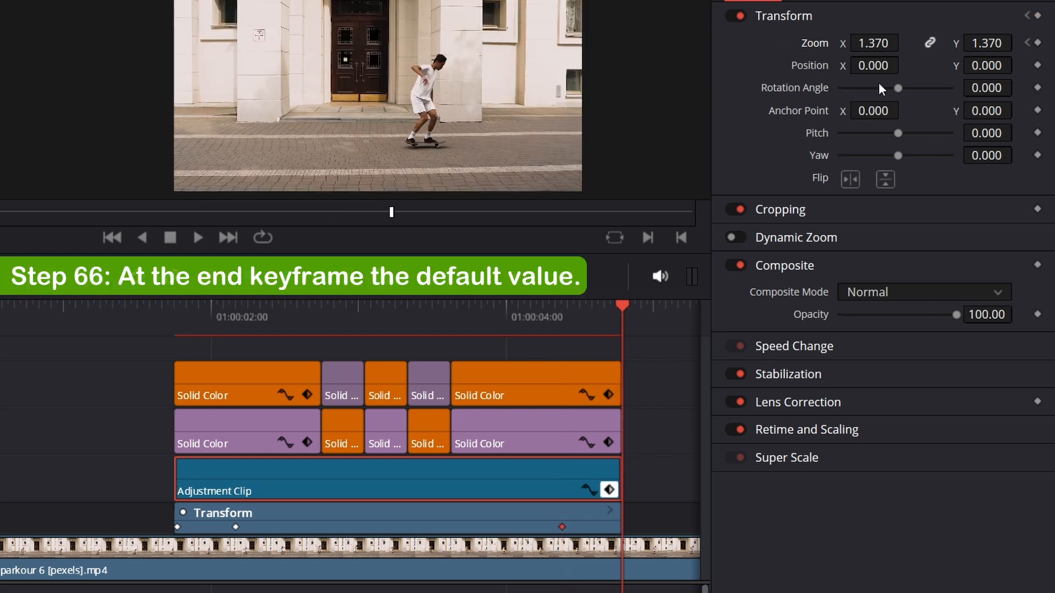
pyautogui.press('Return')
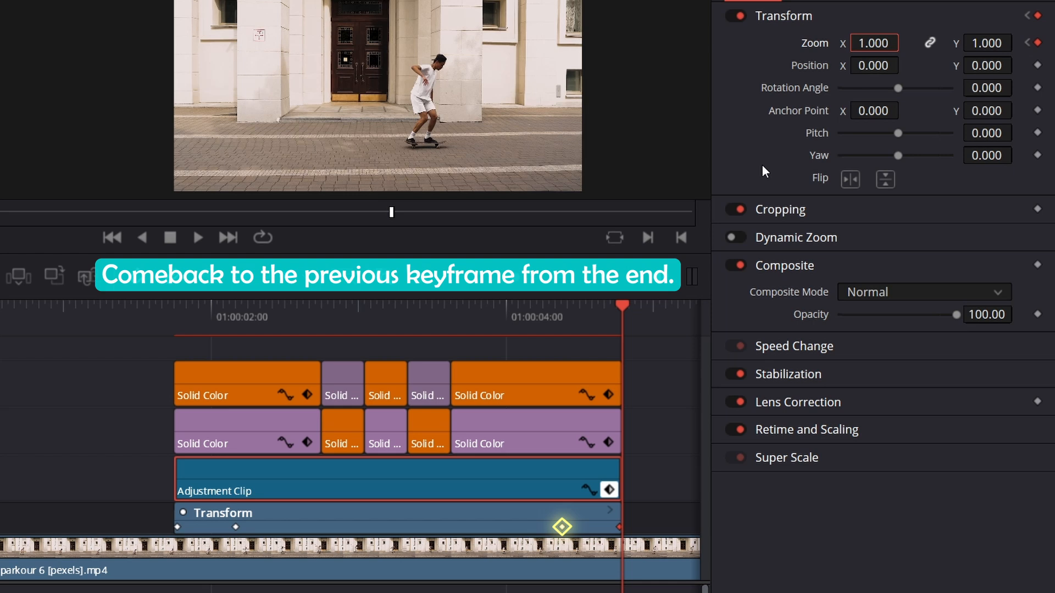
pyautogui.press('[')
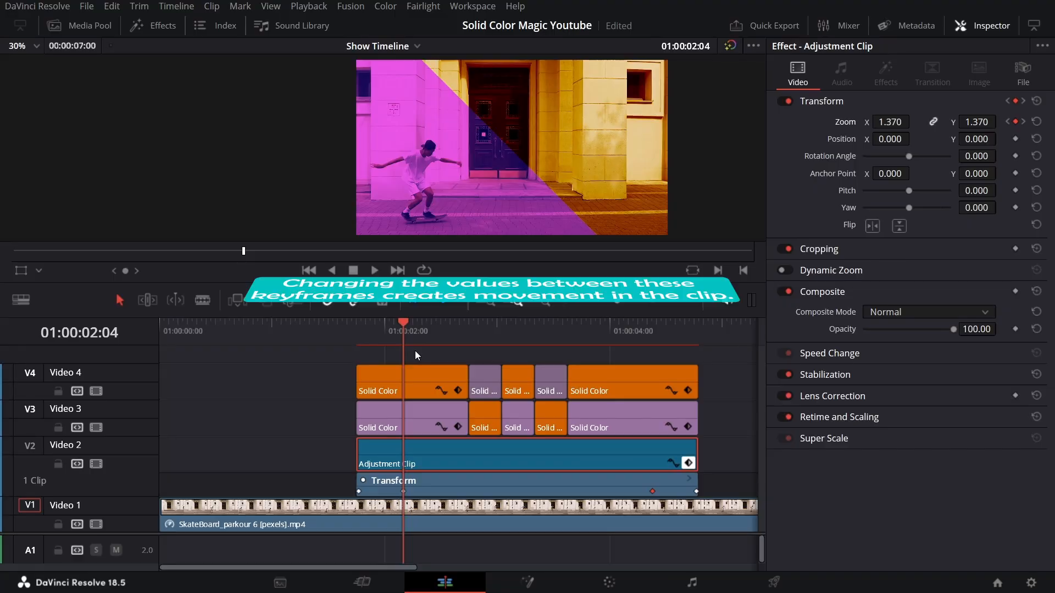
pyautogui.click(406, 325)
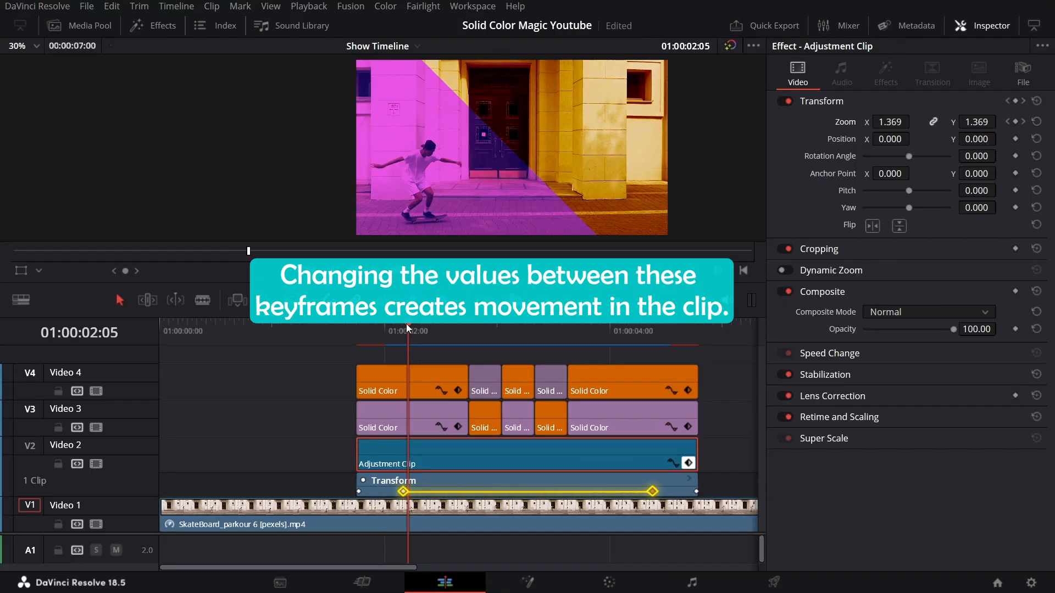
# - Play the section between the adjustment clip's two middle Zoom keyframes forward and in reverse to review the slow movement
pyautogui.press('space')
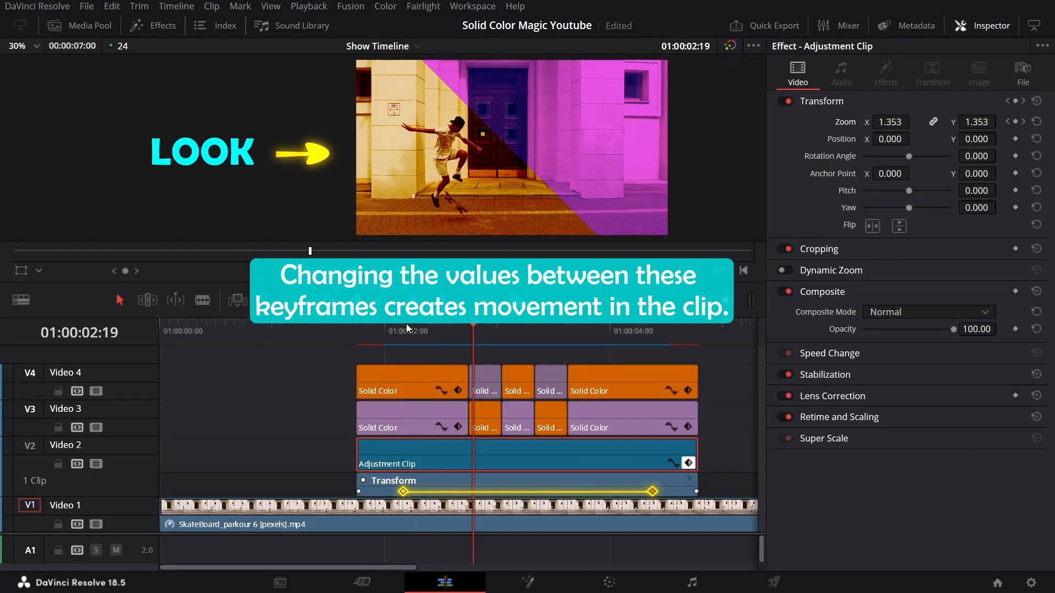
pyautogui.press('j')
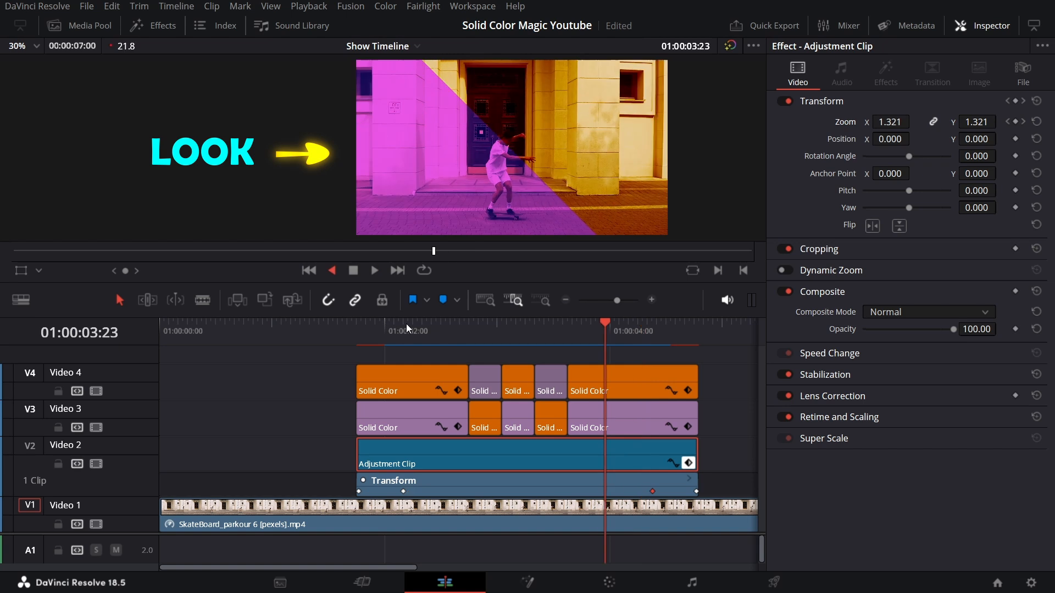
pyautogui.press('[')
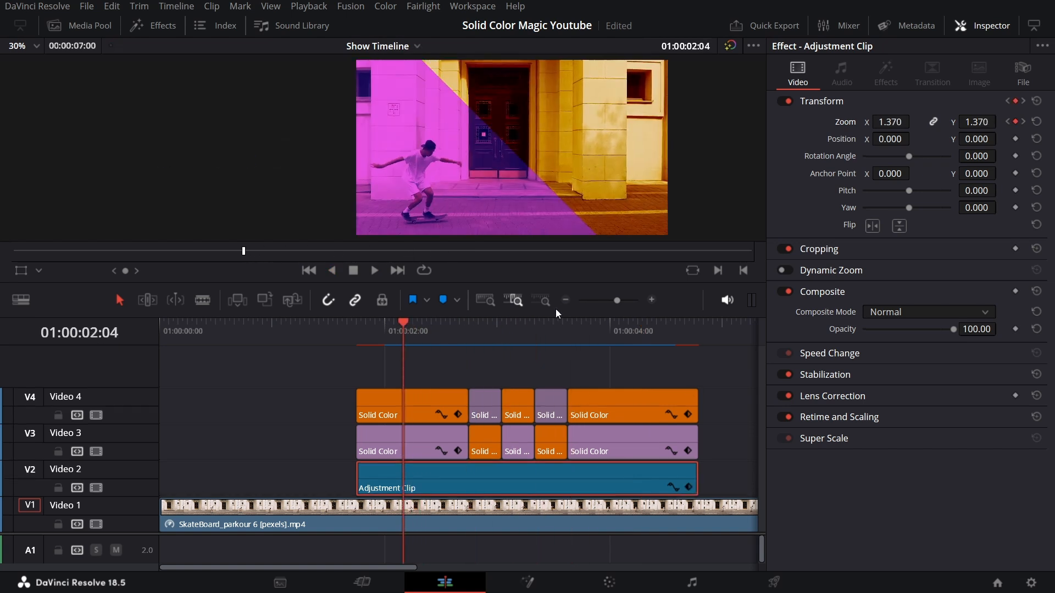
# - Close the Inspector and play the whole timeline from its start to review the complete effect
pyautogui.click(966, 32)
pyautogui.press('Home')
pyautogui.press('space')
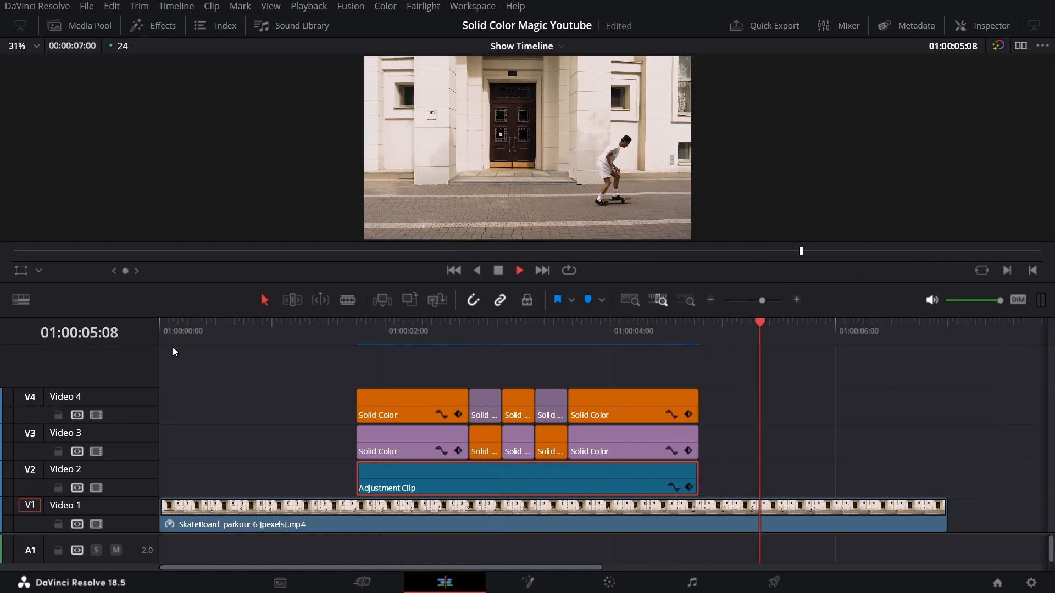
# - Show the keyframe curve and the Cropping keyframe track of the first orange clip on Video 4, moving through its keyframes
pyautogui.click(363, 336)
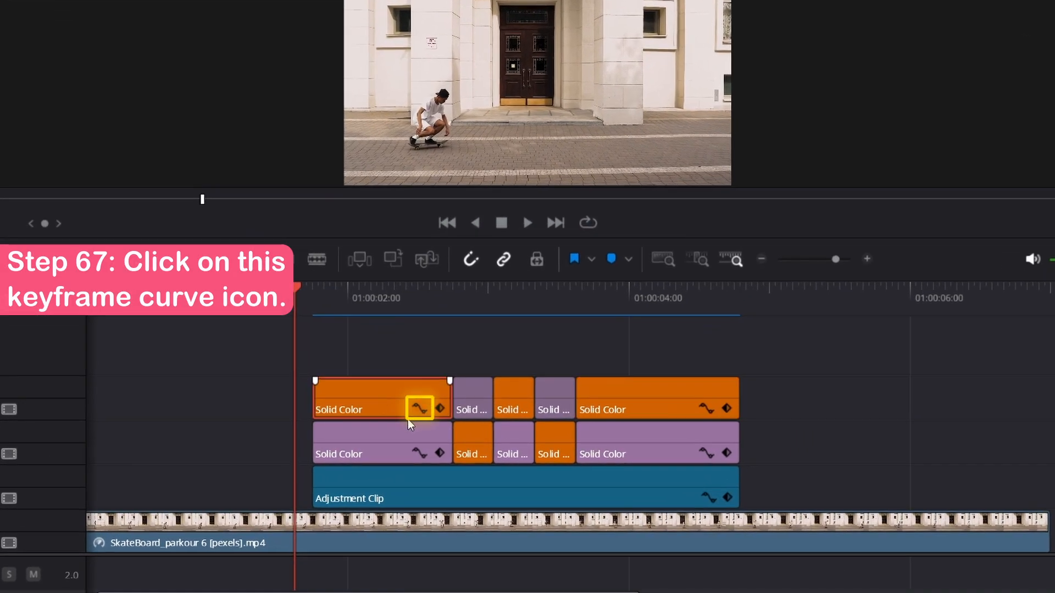
pyautogui.click(419, 409)
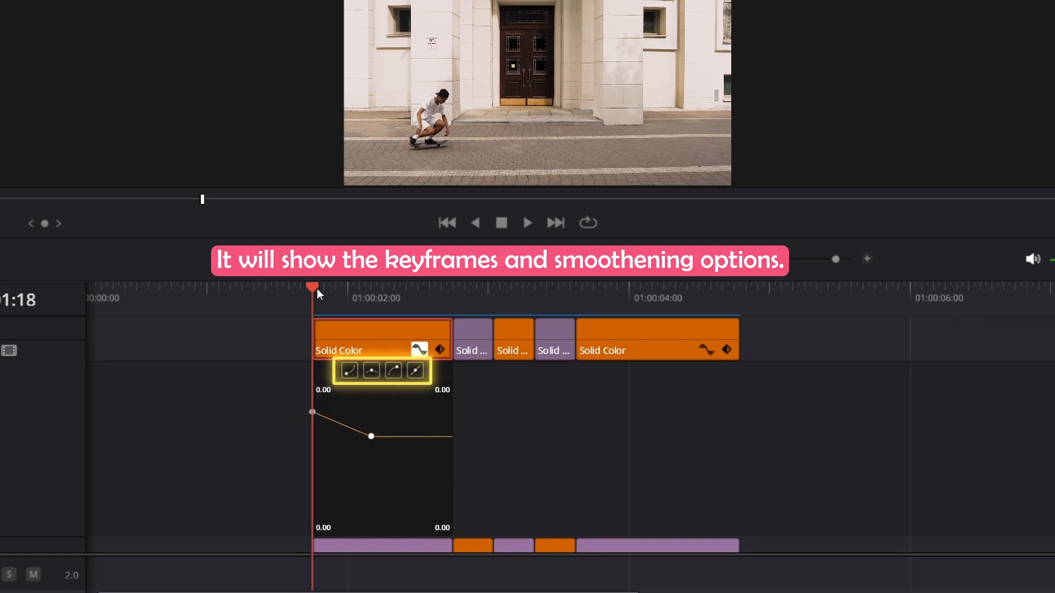
pyautogui.moveTo(318, 295); pyautogui.dragTo(376, 291)
pyautogui.click(439, 349)
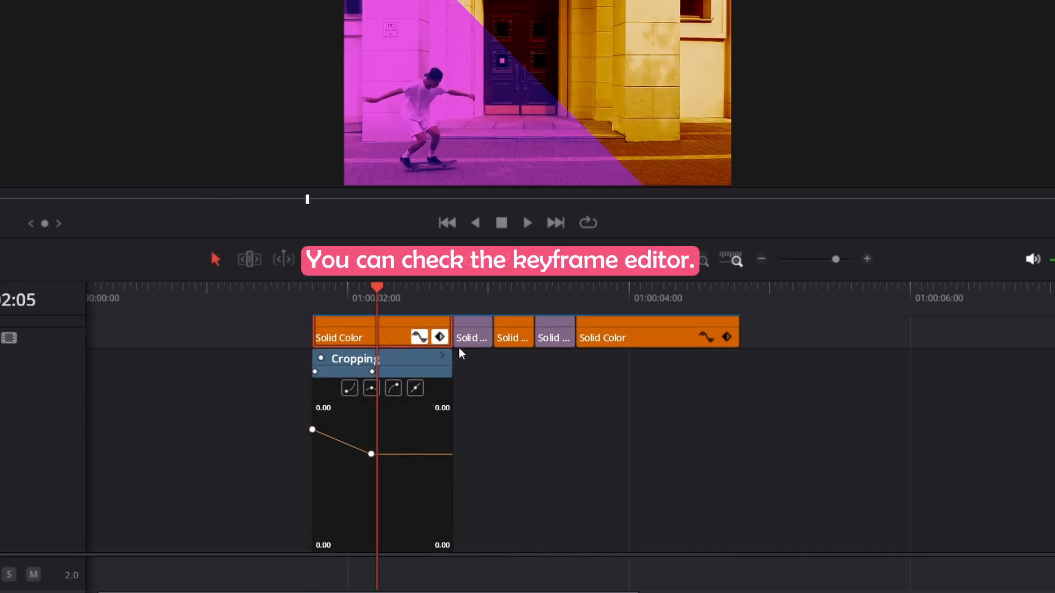
pyautogui.moveTo(285, 307); pyautogui.dragTo(312, 305)
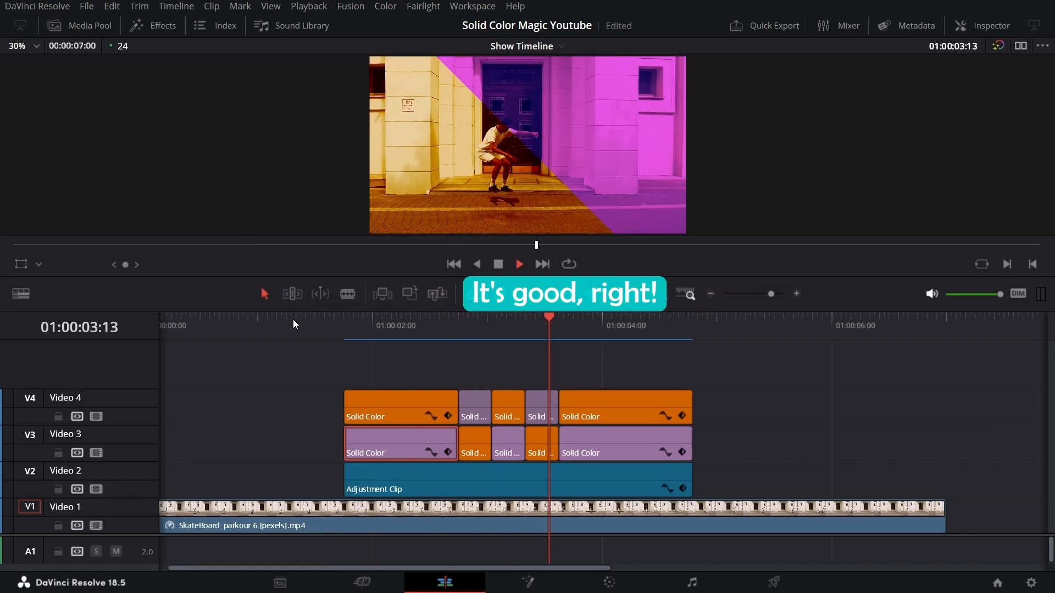
# - Stop playback, open the keyframe curve of the closing orange clip on Video 4, and identify its Position X and Crop Right lines
pyautogui.press('space')
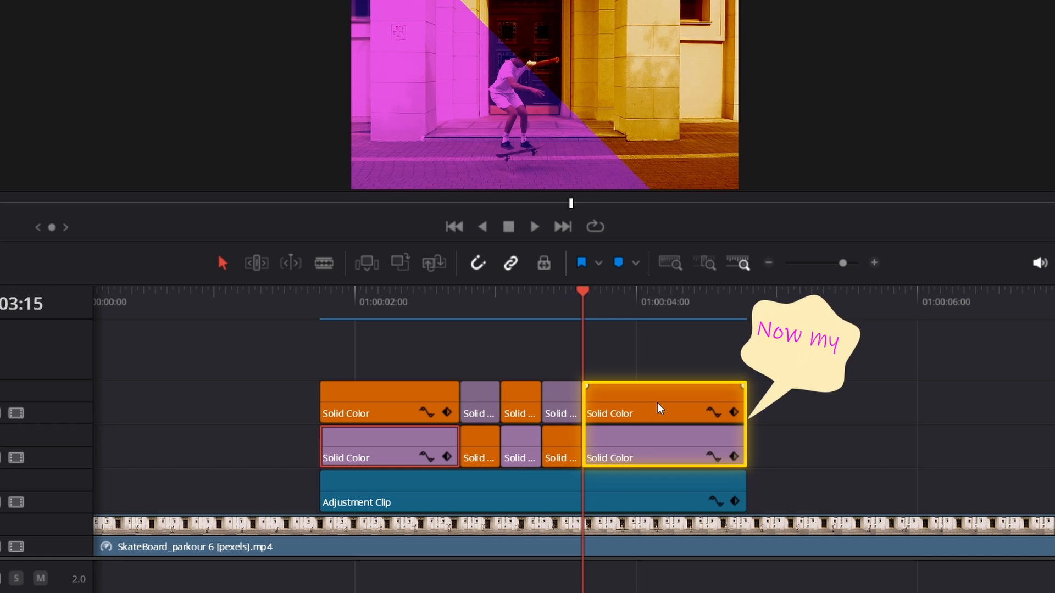
pyautogui.click(659, 409)
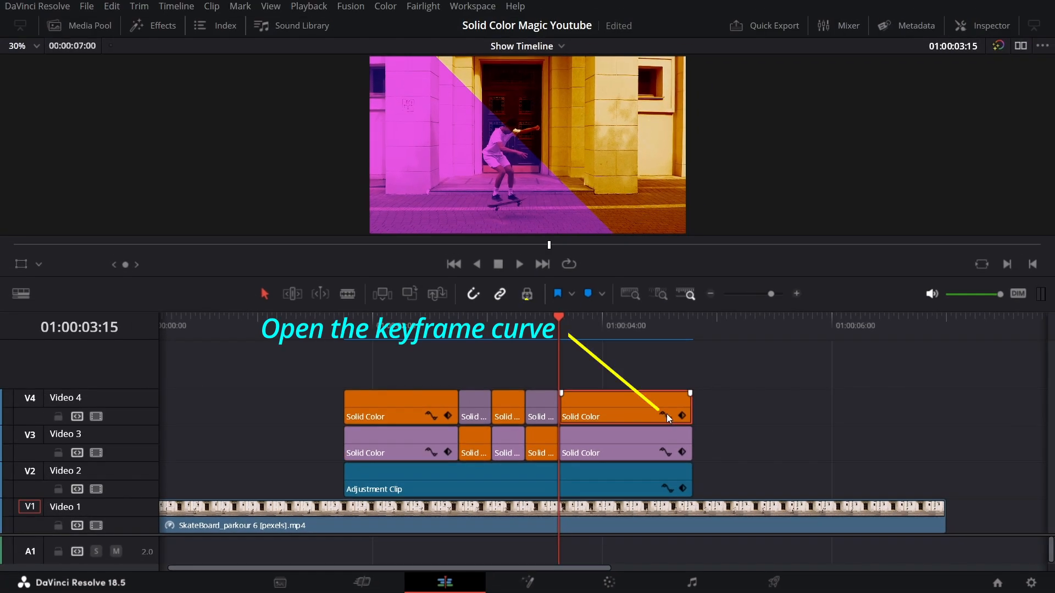
pyautogui.click(665, 417)
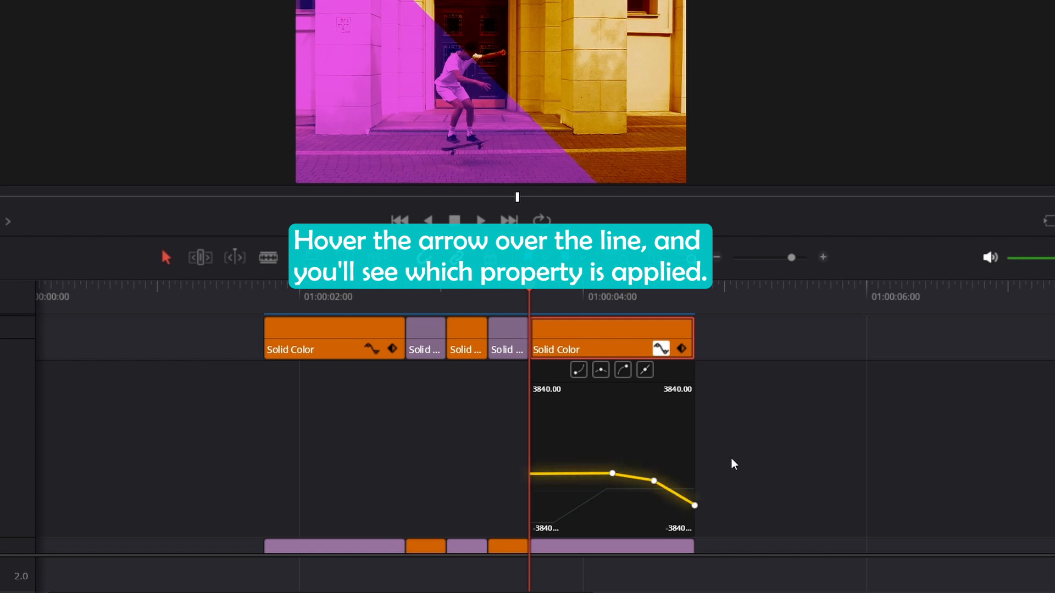
pyautogui.moveTo(575, 475)
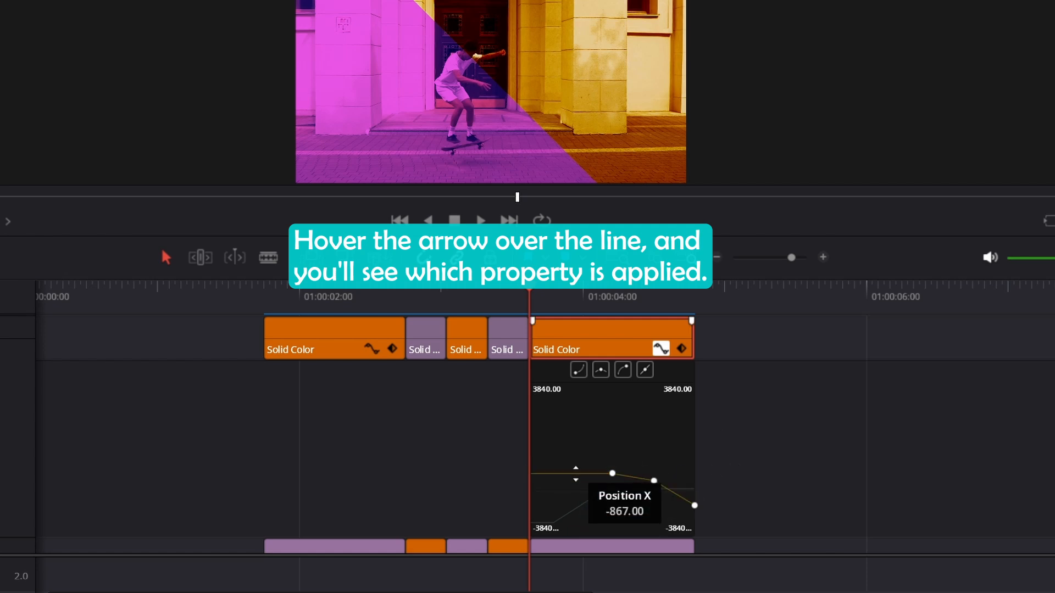
pyautogui.moveTo(583, 511)
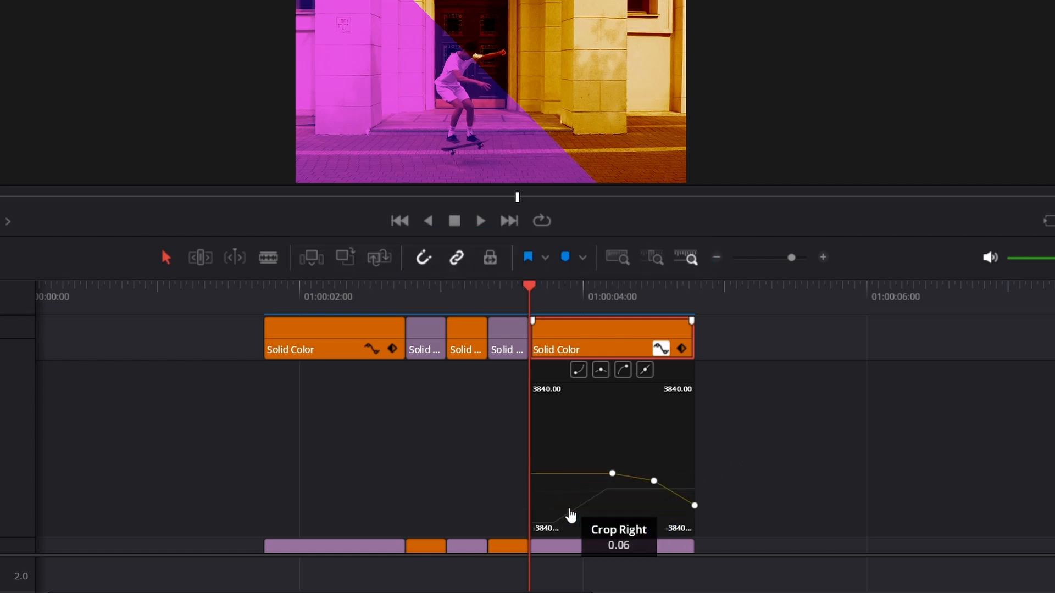
# - Smooth both sides of the middle Position X keyframe on the closing orange clip's curve
pyautogui.press('space')
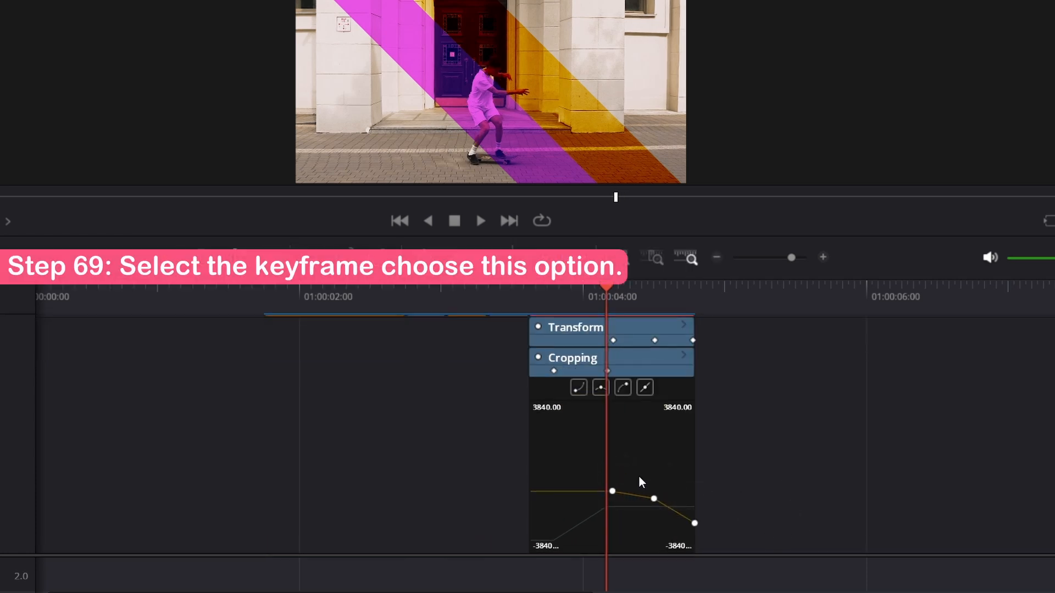
pyautogui.press('[')
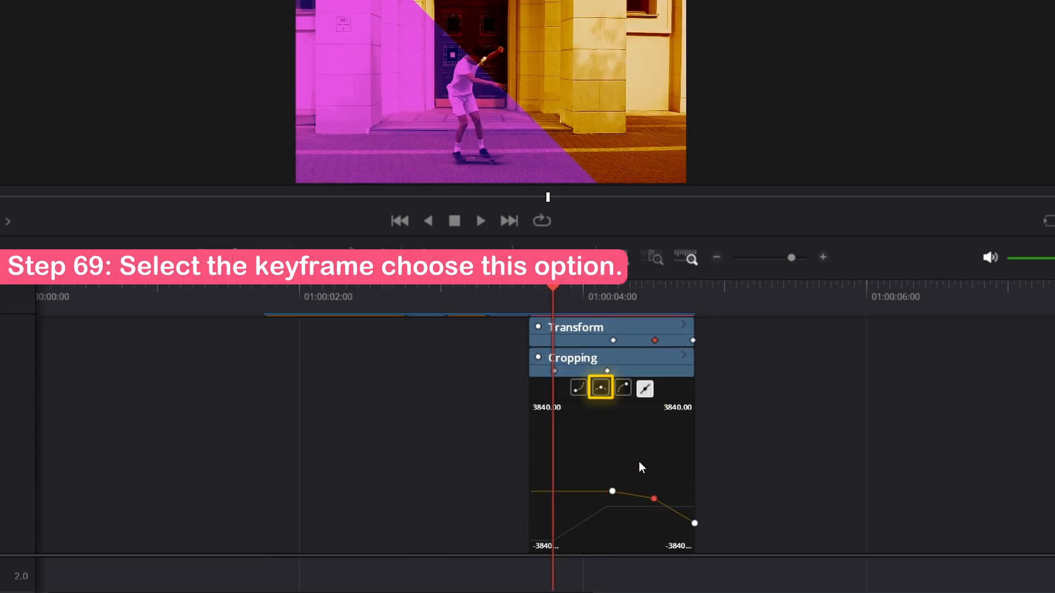
pyautogui.click(600, 390)
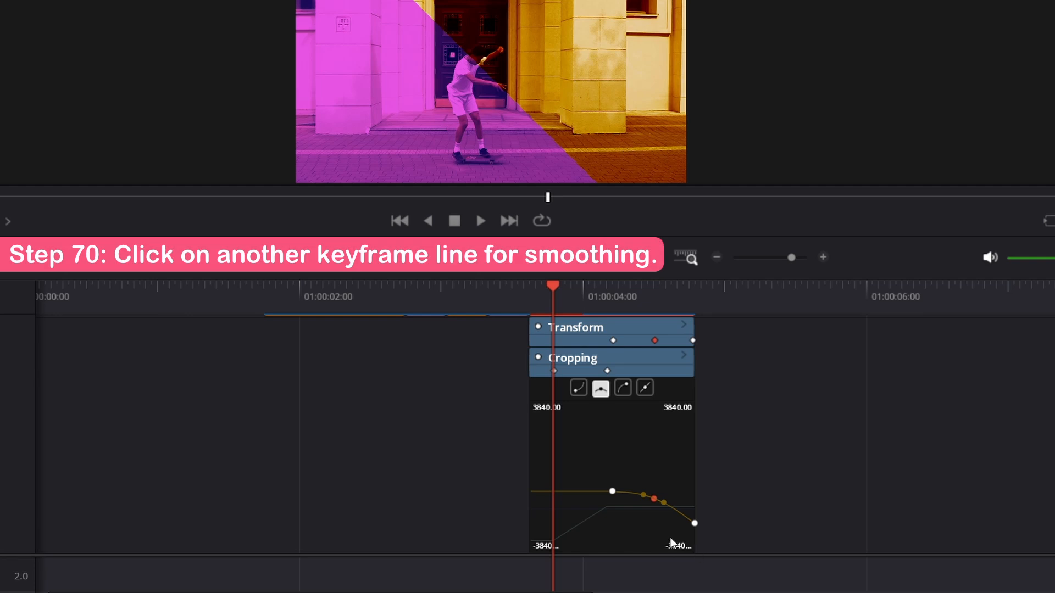
# - Open the keyframe curve of the closing purple clip on Video 3 and smooth both sides of its middle Transform keyframe
pyautogui.press('Up')
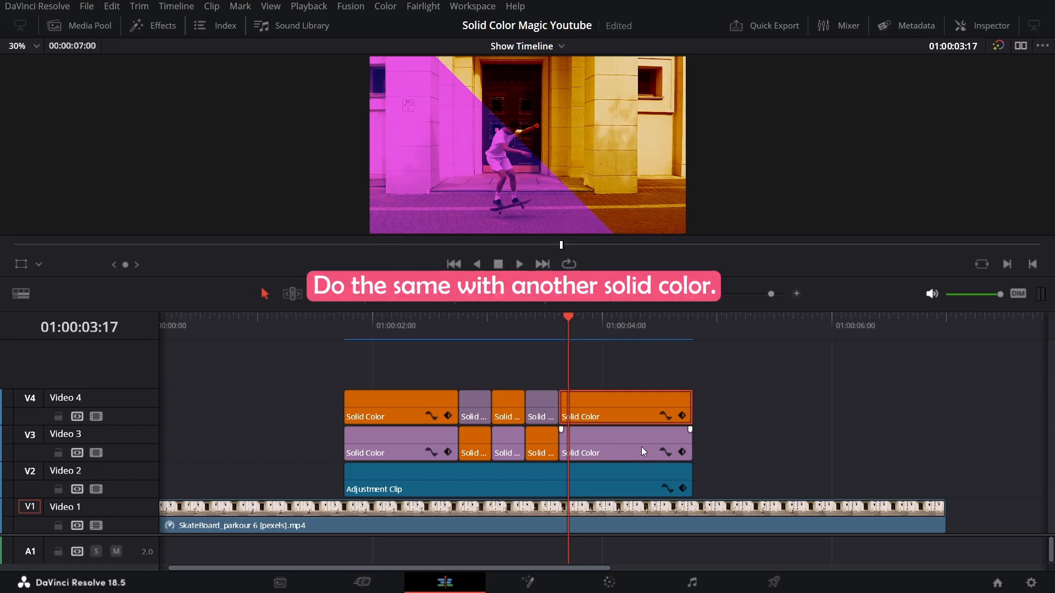
pyautogui.click(664, 452)
pyautogui.moveTo(606, 459)
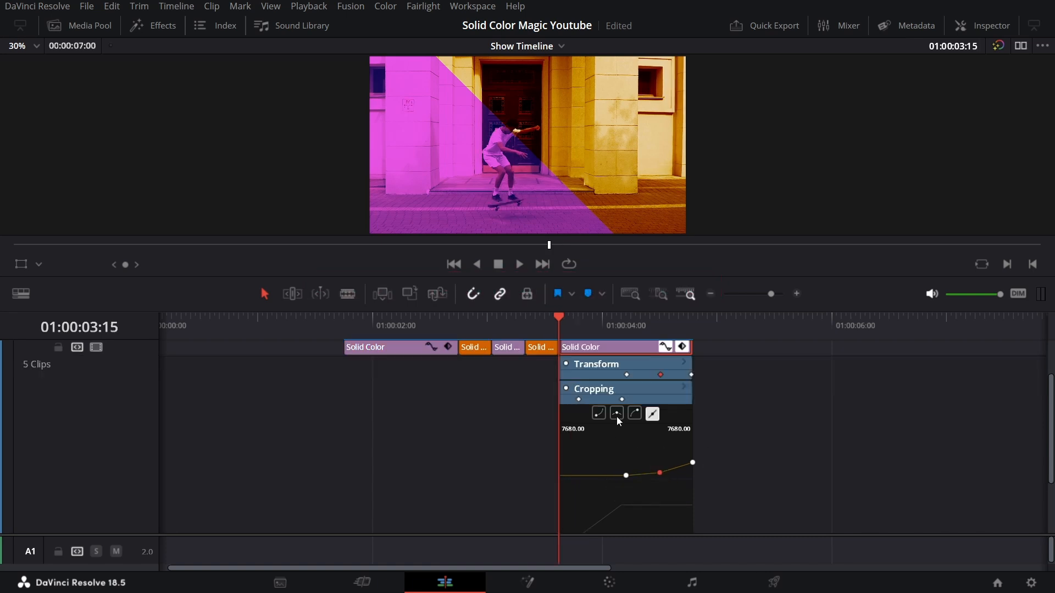
pyautogui.click(617, 413)
# - Switch the closing purple clip's curve to its cropping line and select the second cropping keyframe
pyautogui.moveTo(603, 514)
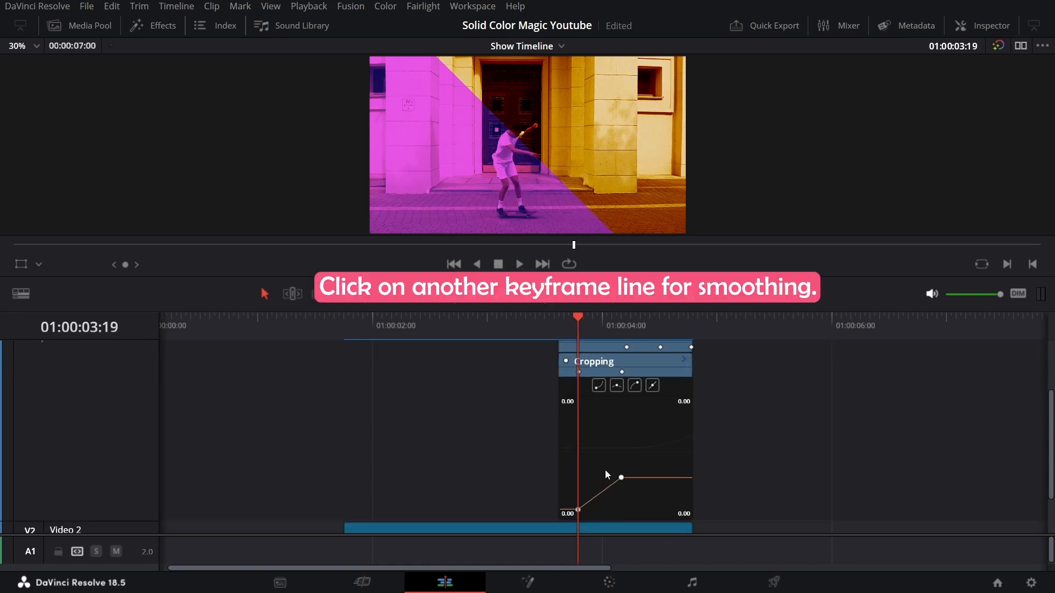
pyautogui.moveTo(601, 465); pyautogui.dragTo(637, 496)
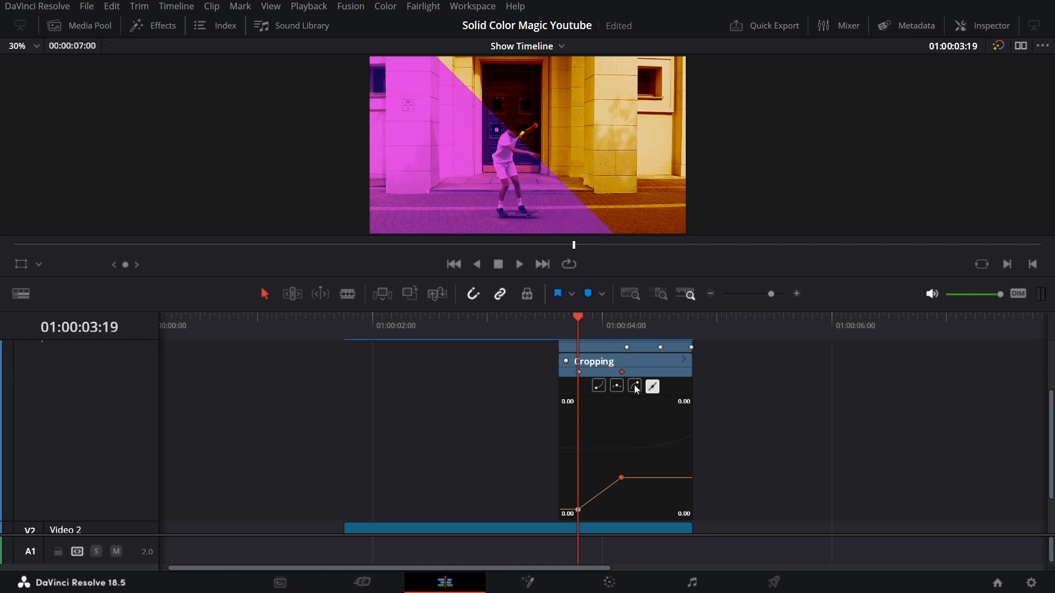